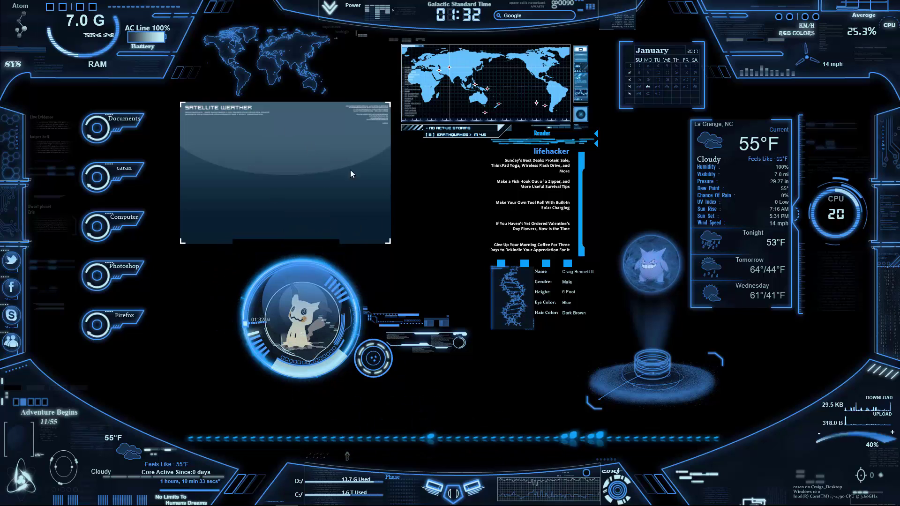
right_click(273, 152)
left_click(242, 138)
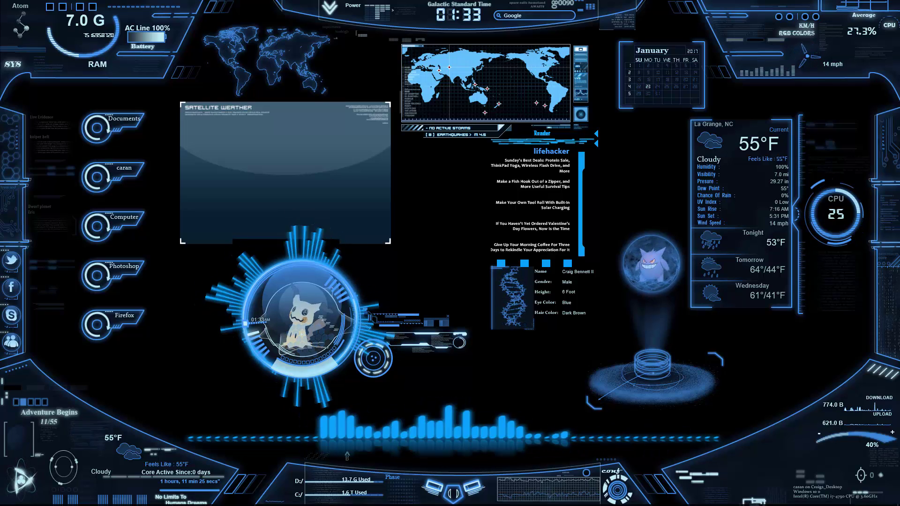
- Open the Rainmeter manager and set the gengar GifFrames.ini skin's position to Stay topmost, moving the window clear of the hologram
left_click(356, 497)
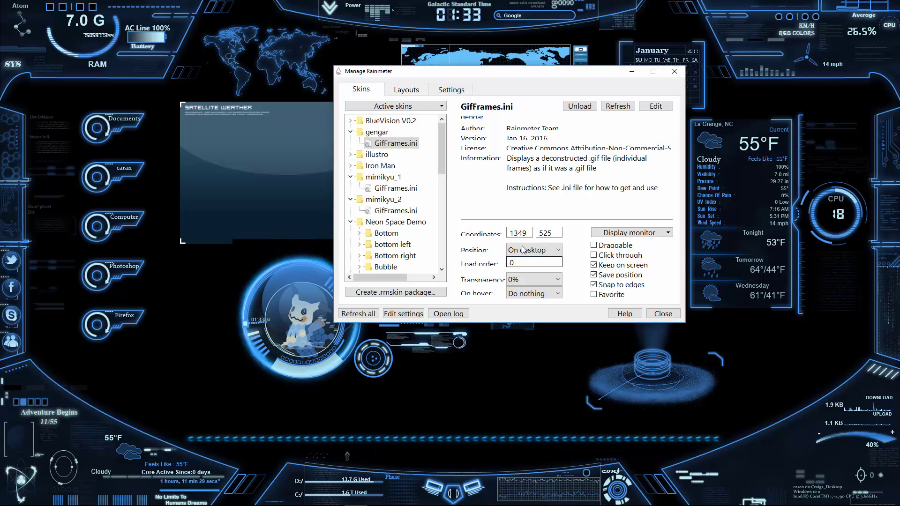
left_click(533, 256)
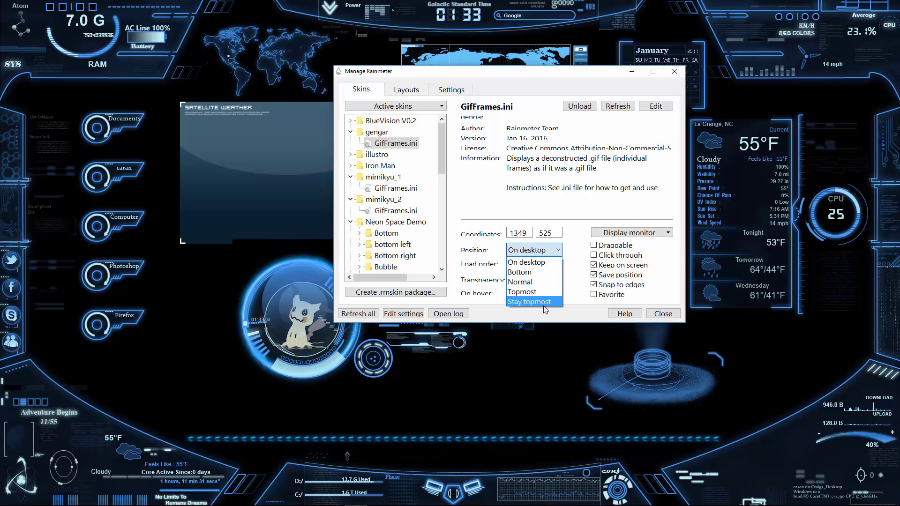
left_click(530, 356)
left_click_drag(553, 71, 361, 109)
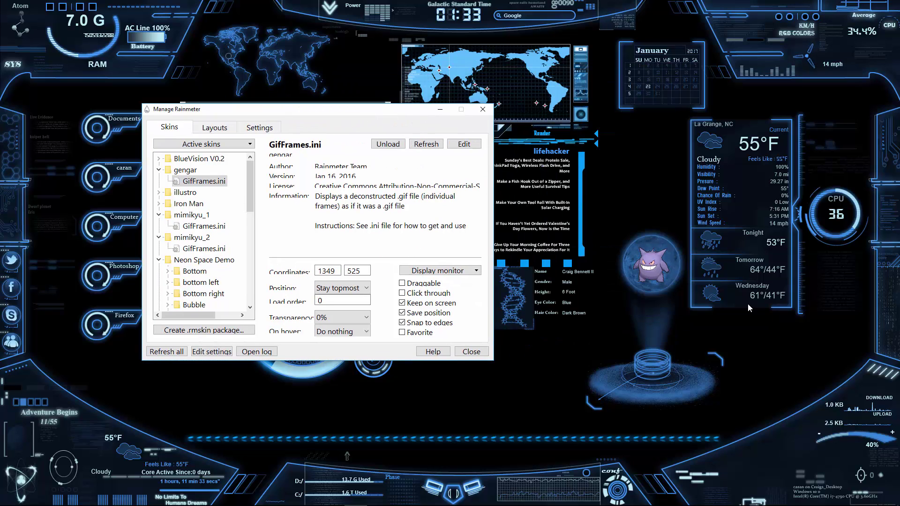
- Make the gengar skin draggable and reposition it over the hologram projector at coordinates 1351, 527
left_click(668, 279)
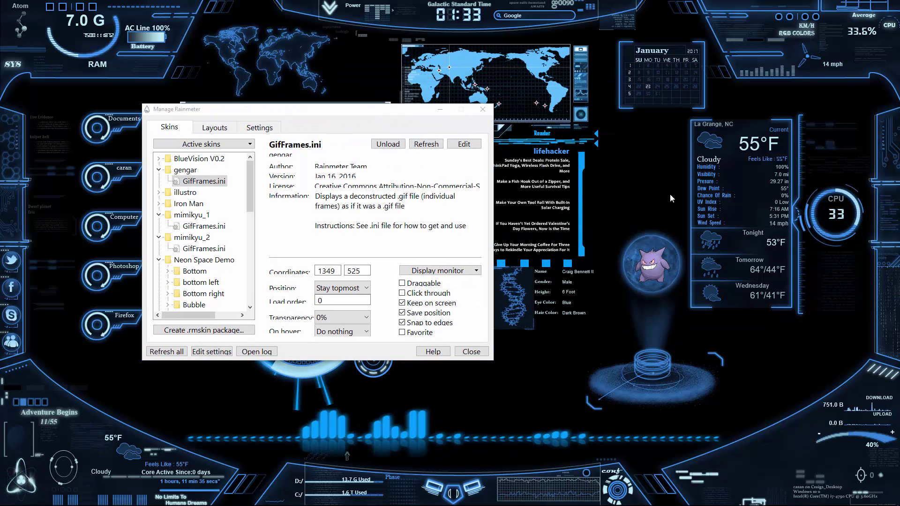
left_click(402, 283)
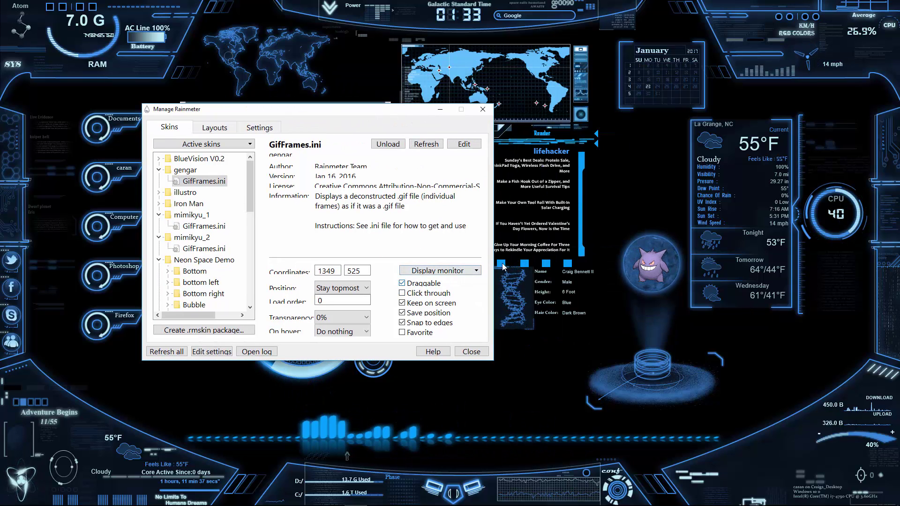
left_click_drag(637, 162, 655, 271)
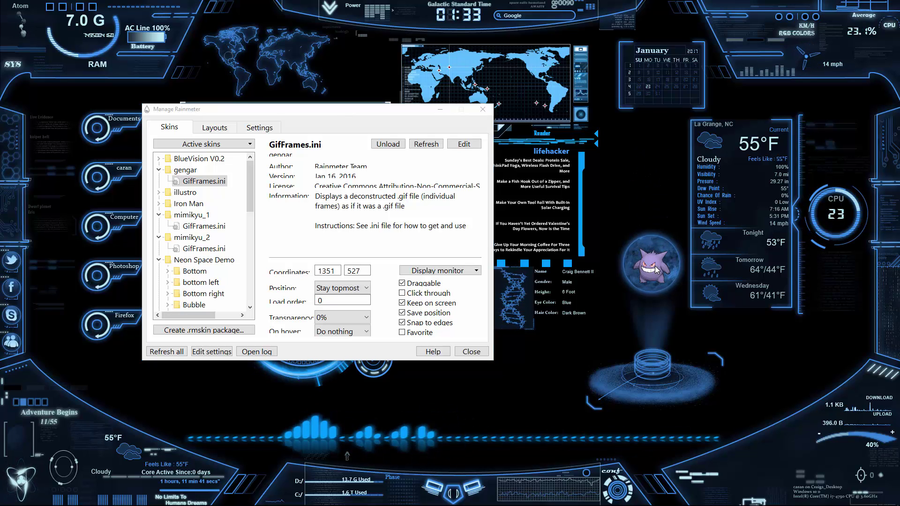
- Turn off dragging for the gengar skin, set its position to On desktop, and dismiss the Rainmeter manager
left_click(412, 283)
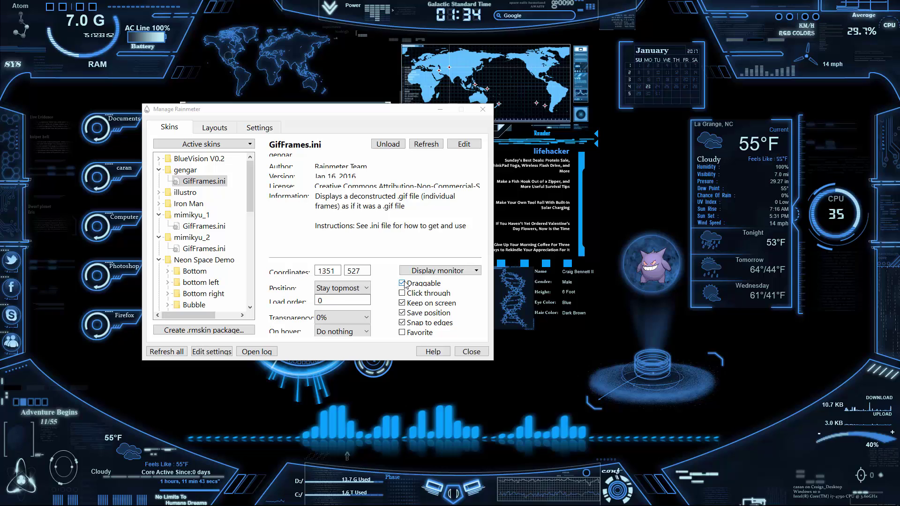
left_click(347, 288)
left_click(345, 303)
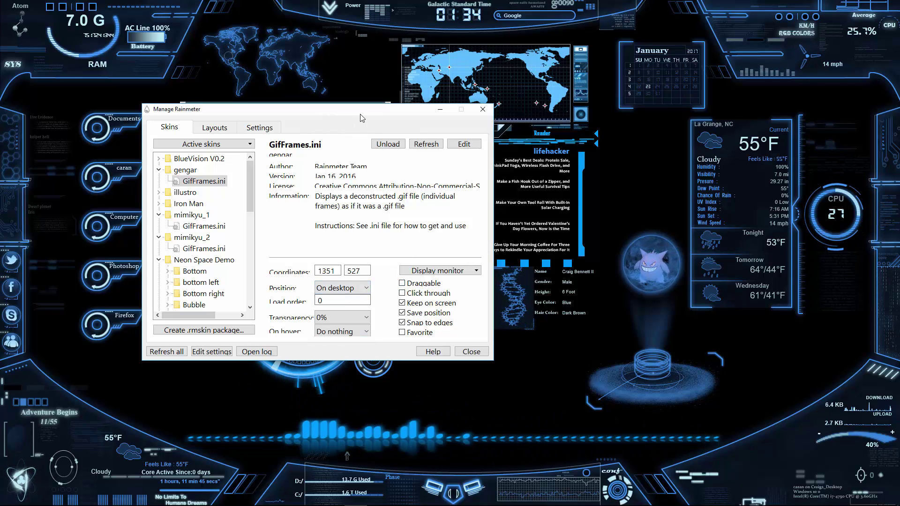
left_click_drag(445, 108, 687, 117)
left_click(687, 118)
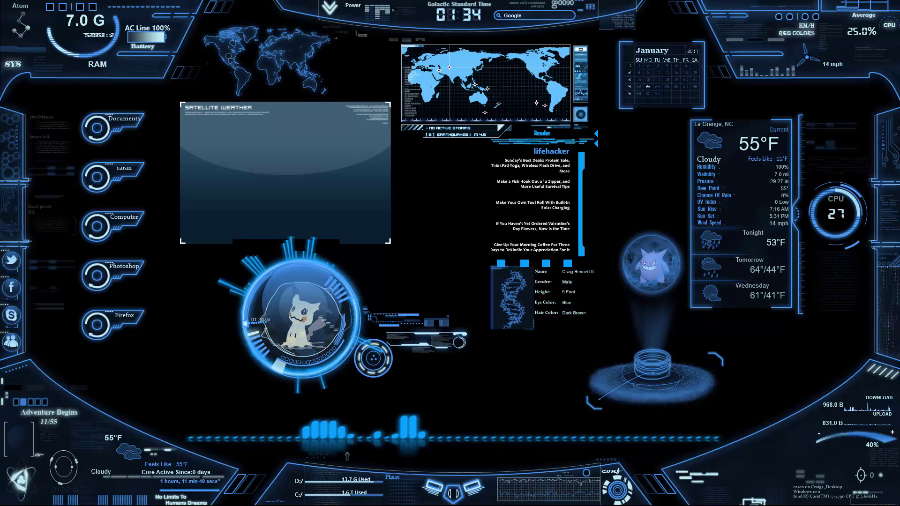
- Switch to the browser and review Rainmeter's animated GIF guide and the Softpedia page for Animated Gif Frame Extractor
key("alt+Tab")
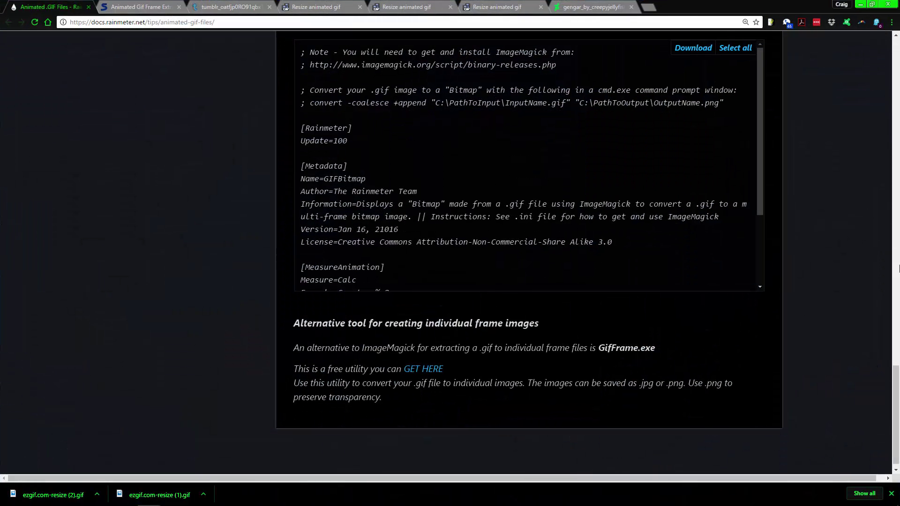
left_click_drag(893, 383, 890, 190)
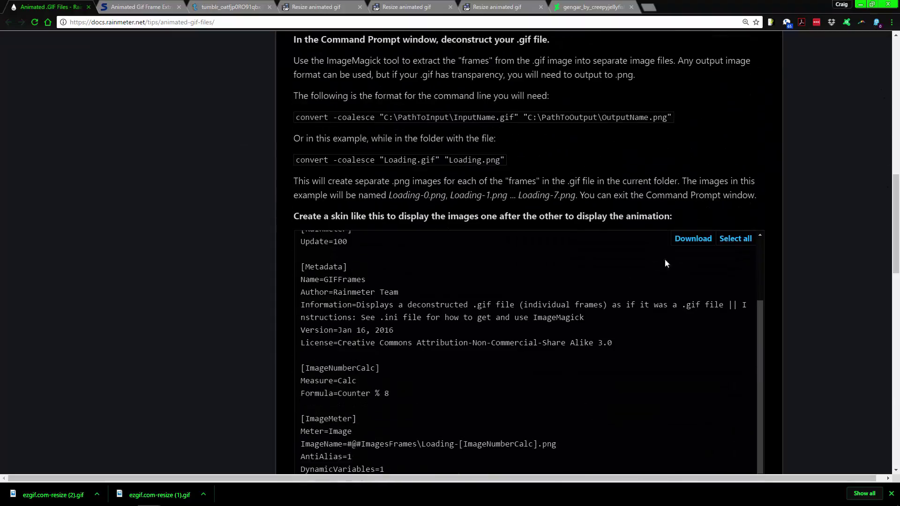
left_click_drag(895, 225, 873, 420)
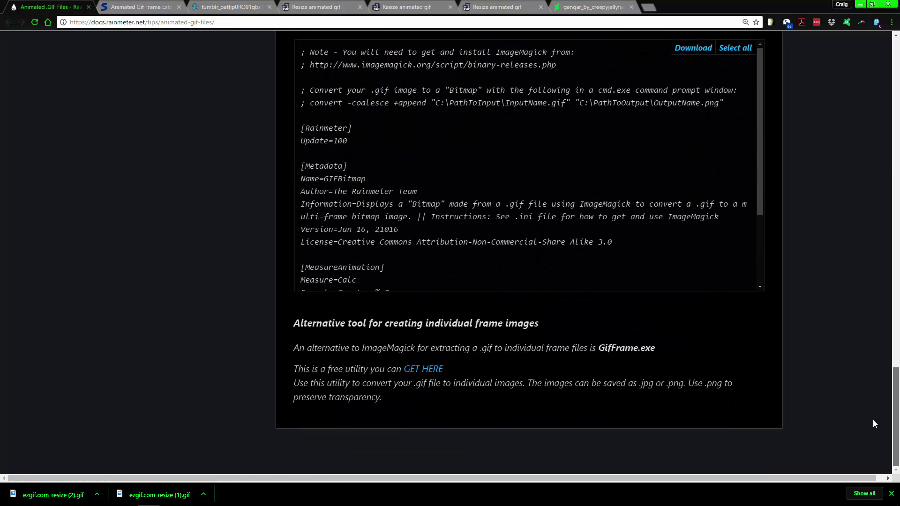
left_click(153, 5)
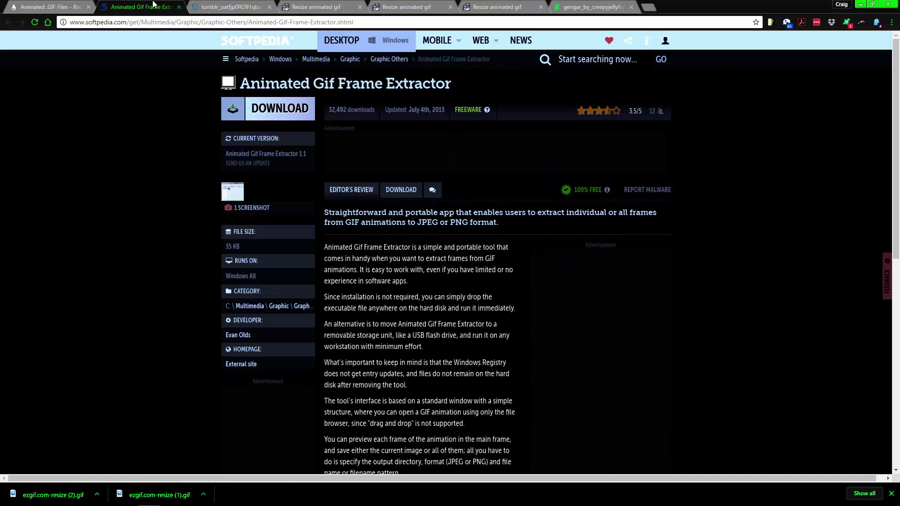
left_click(13, 5)
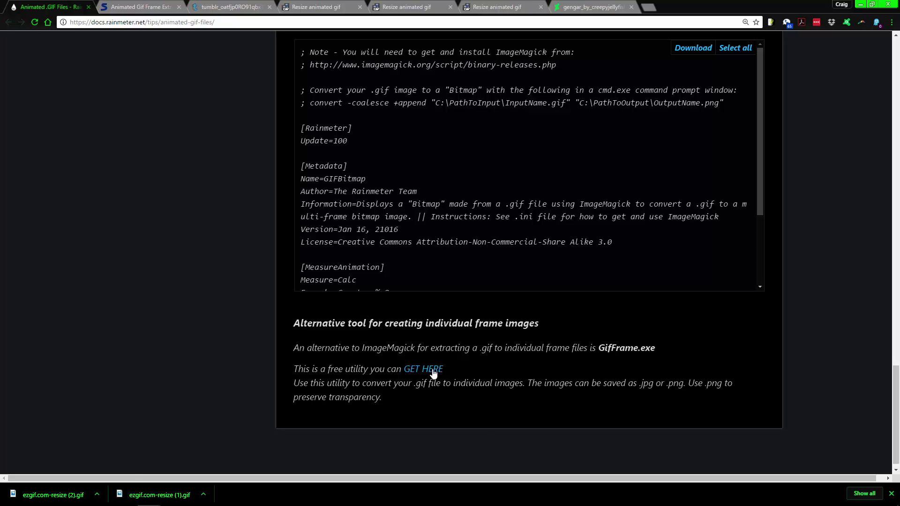
left_click(144, 8)
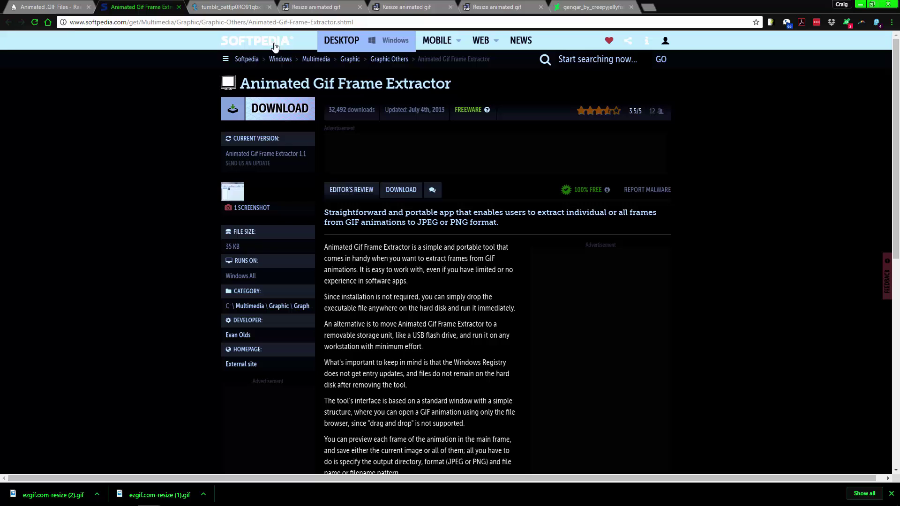
- Open the Mimikyu source GIF, compare it beside the Mimikyu desktop skin, and return the browser to full size
left_click(222, 6)
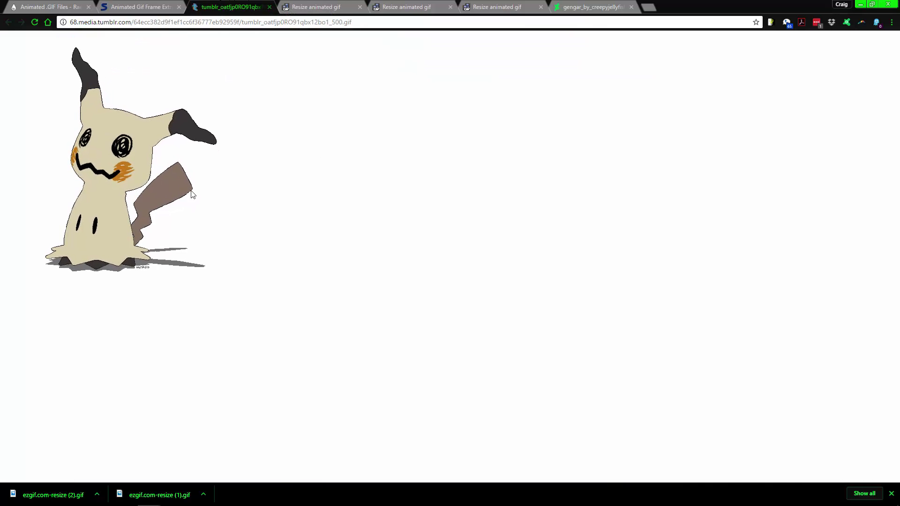
left_click(872, 4)
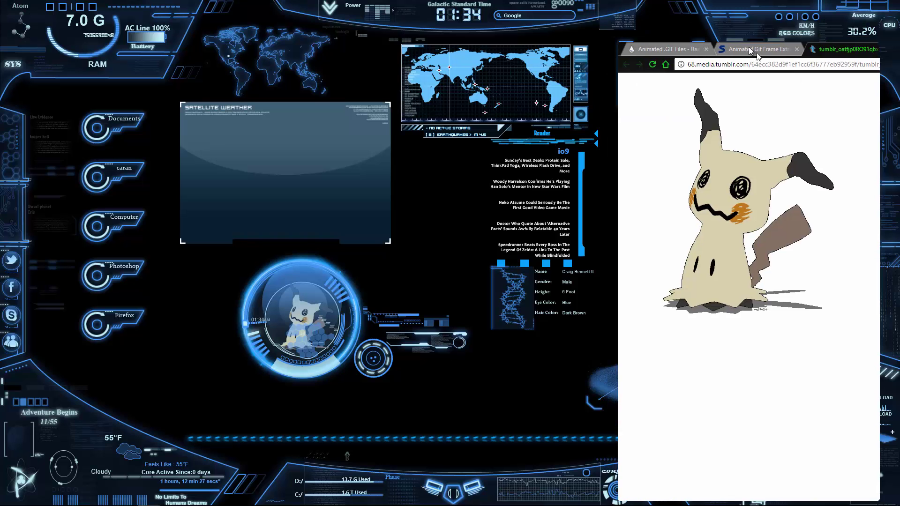
left_click_drag(755, 46, 590, 71)
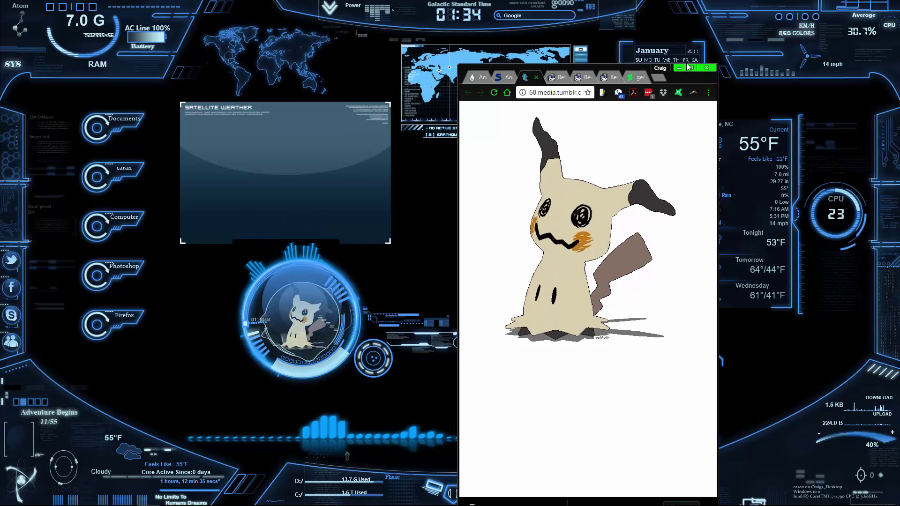
key("super+Left")
key("super+Up")
- Examine how the Mimikyu GIF's image address can be copied and where the ezgif resizer accepts an image URL for upload
left_click(314, 9)
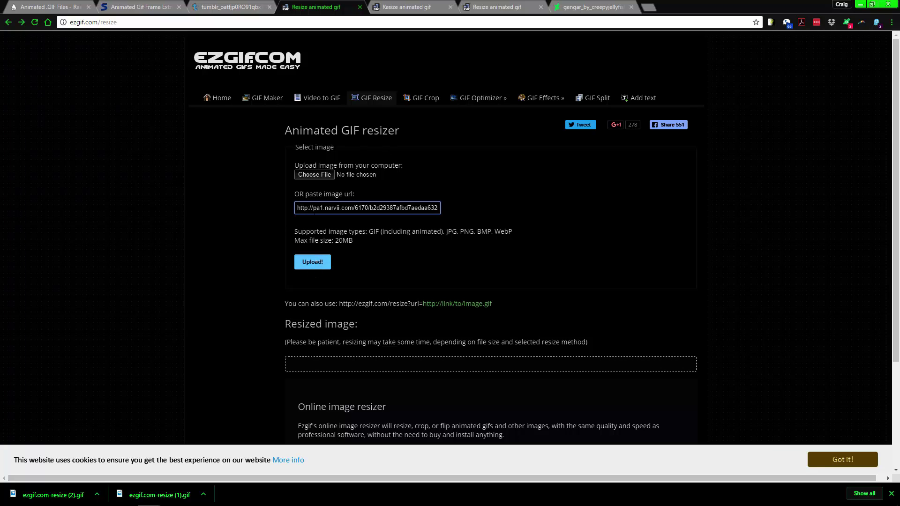
left_click(230, 7)
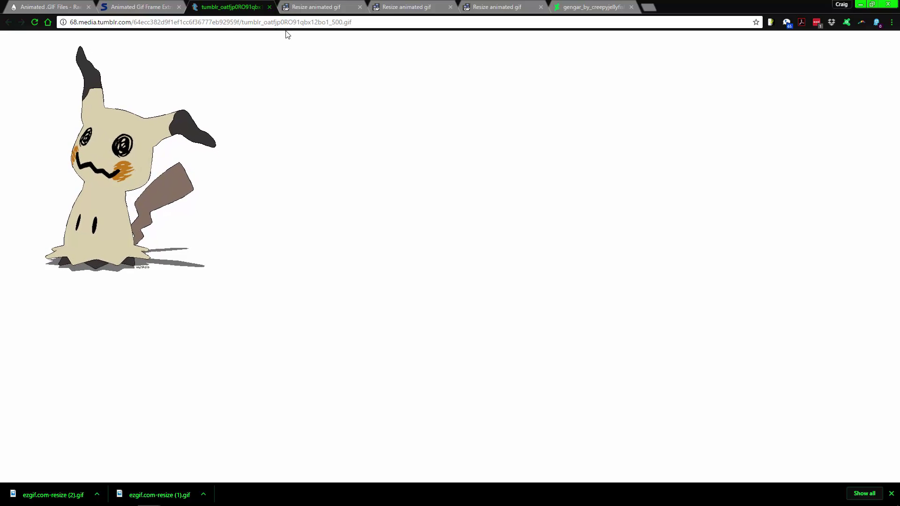
right_click(164, 137)
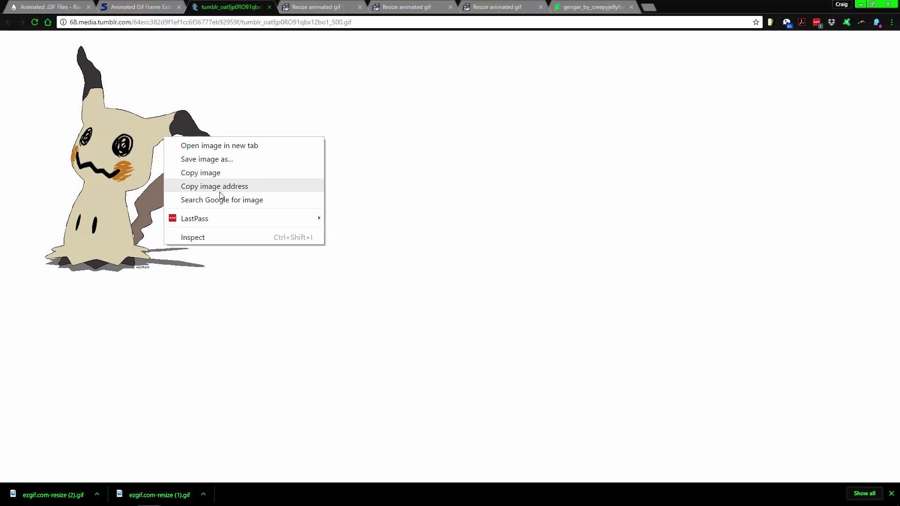
left_click(515, 139)
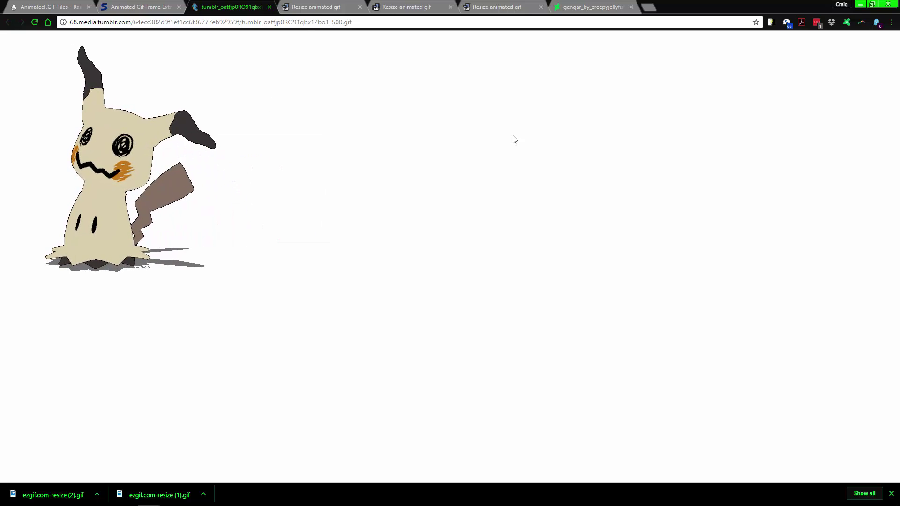
left_click(321, 5)
left_click(229, 7)
left_click(321, 6)
left_click(230, 7)
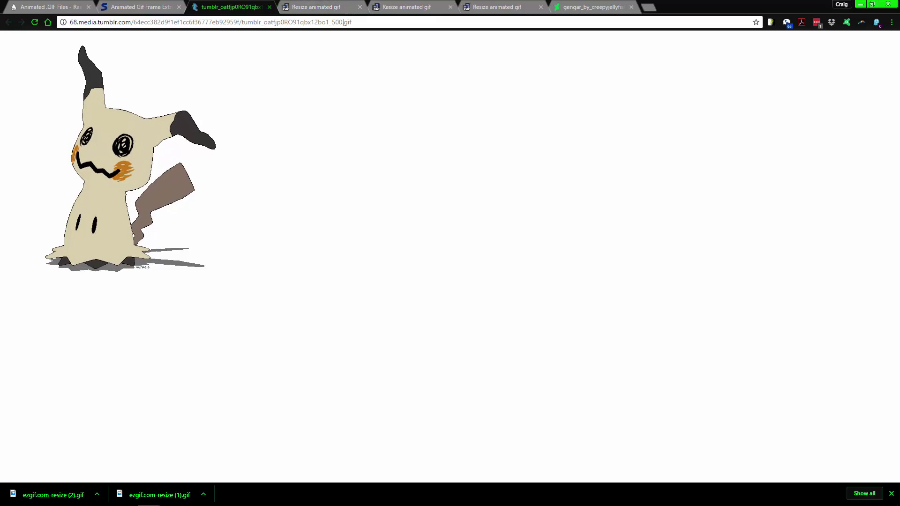
left_click(321, 6)
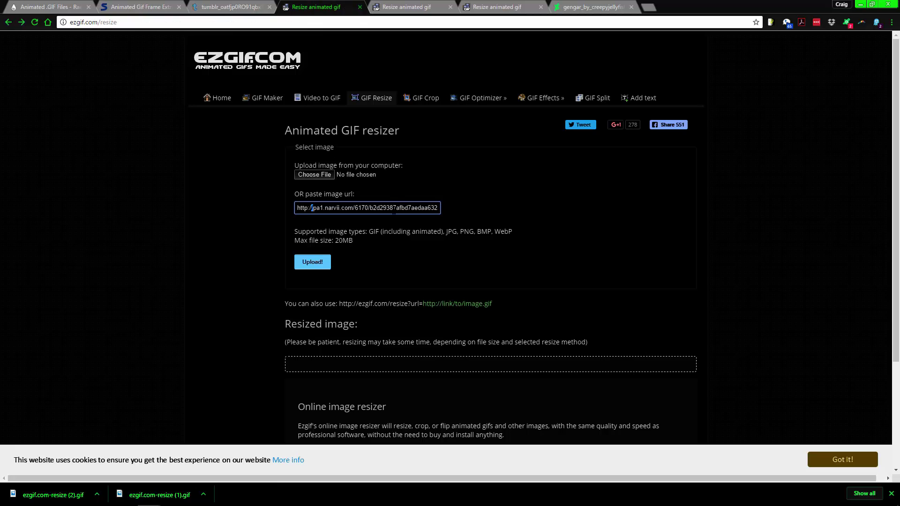
left_click(393, 209)
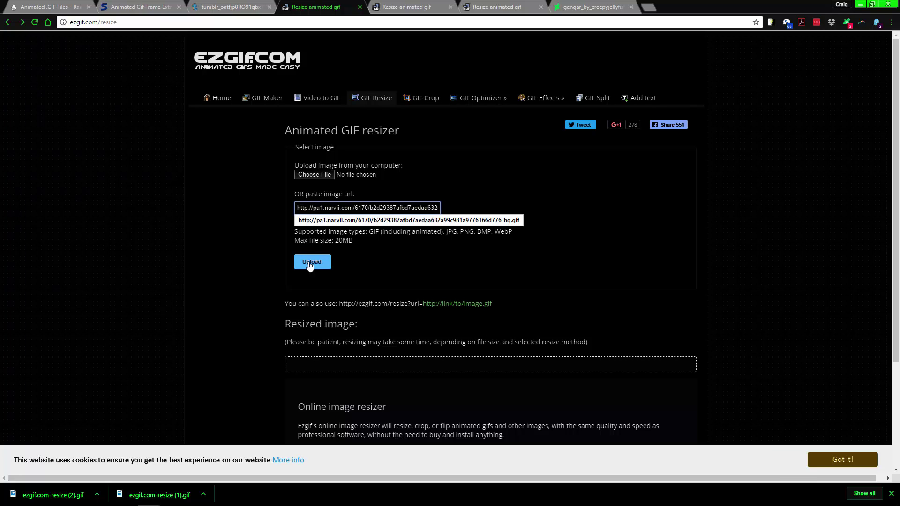
- Review the ezgif resize settings and the resized output for the uploaded Mimikyu GIF
left_click(402, 7)
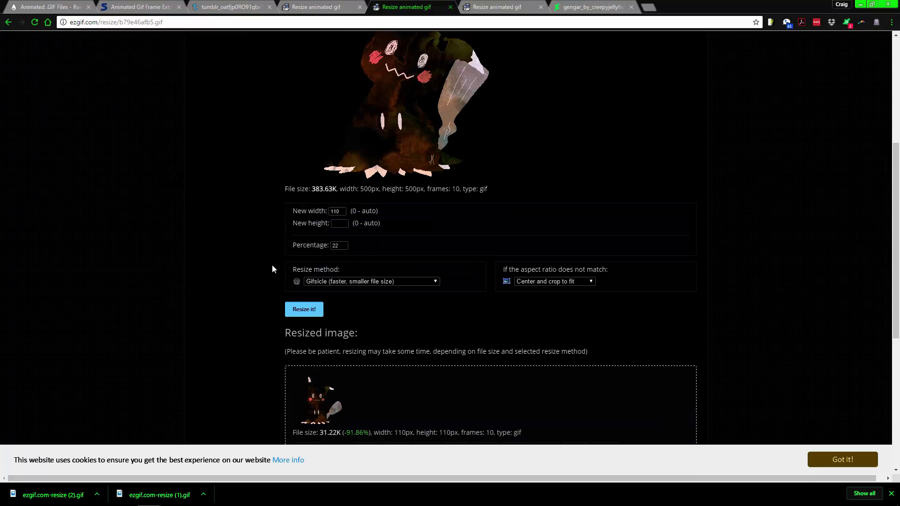
scroll(281, 261, "up", 5)
scroll(213, 295, "down", 7)
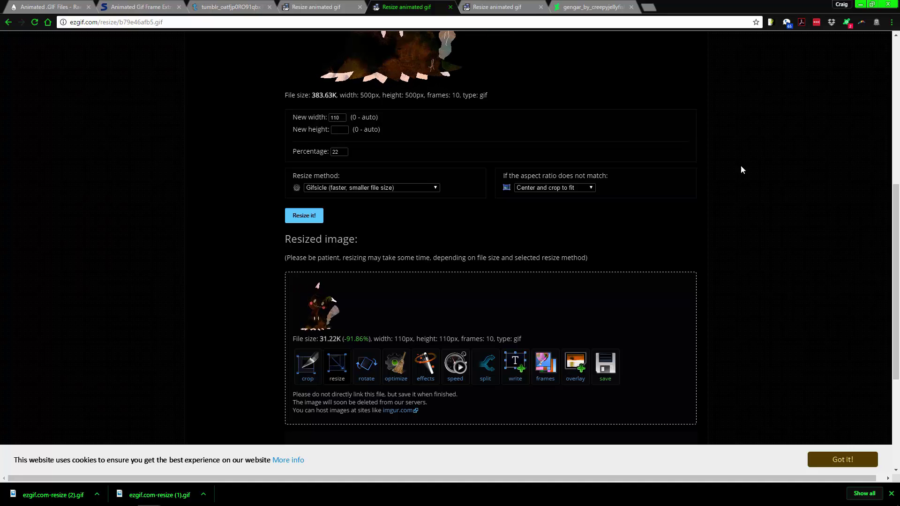
left_click(892, 22)
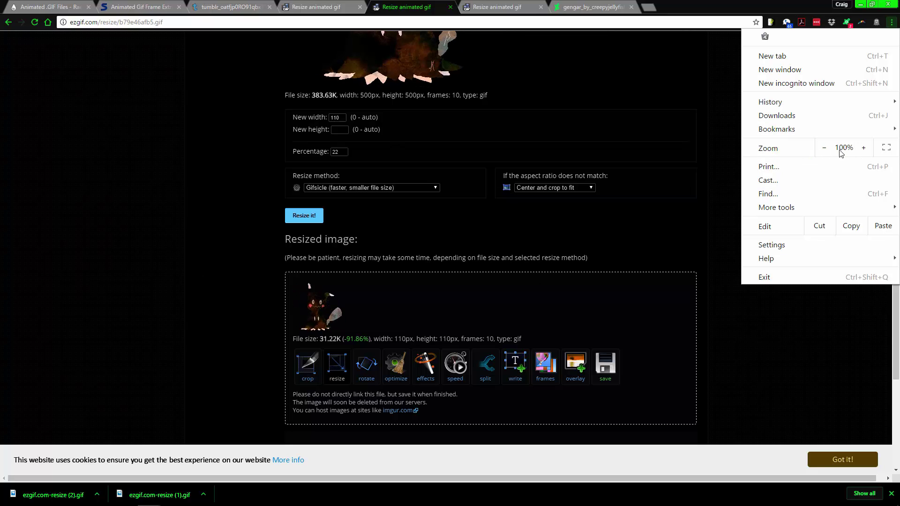
left_click(201, 216)
- Shrink the browser window and place it beside the desktop skins to compare the resized GIF's size with them
double_click(747, 5)
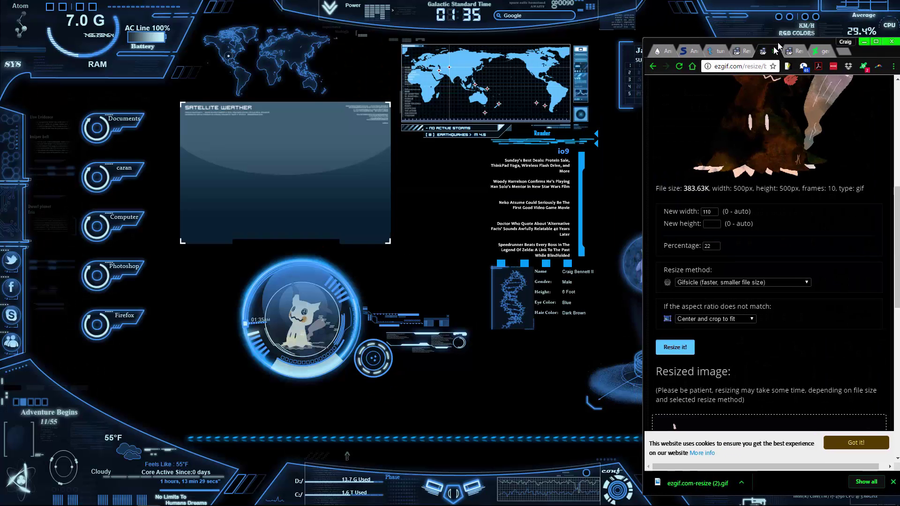
scroll(687, 277, "down", 3)
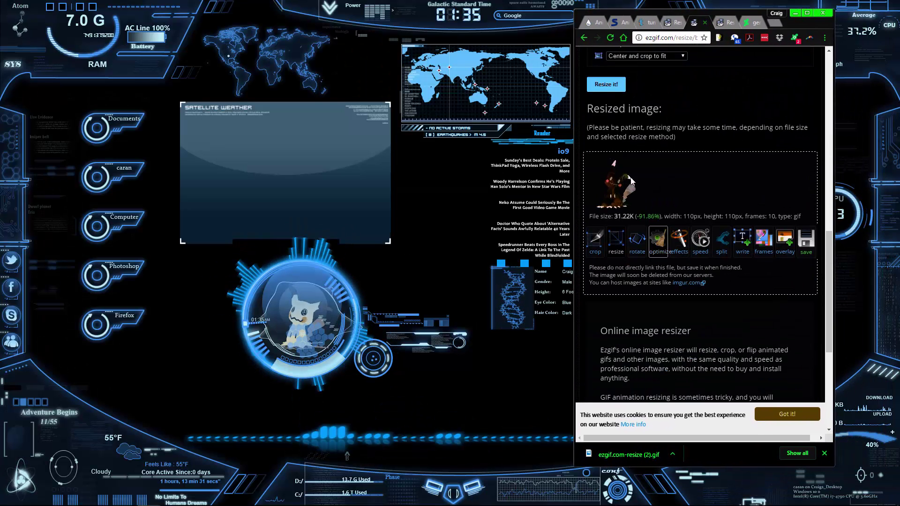
scroll(657, 175, "up", 5)
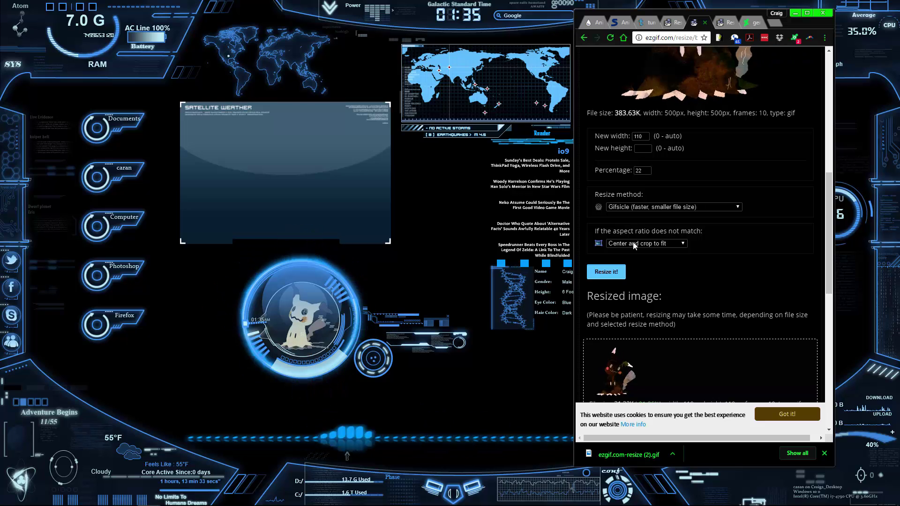
scroll(694, 305, "down", 2)
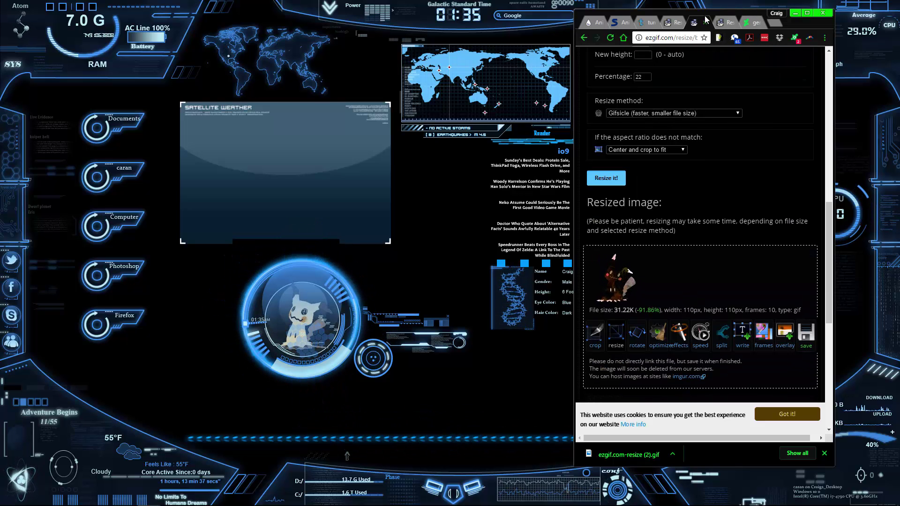
left_click_drag(702, 20, 737, 33)
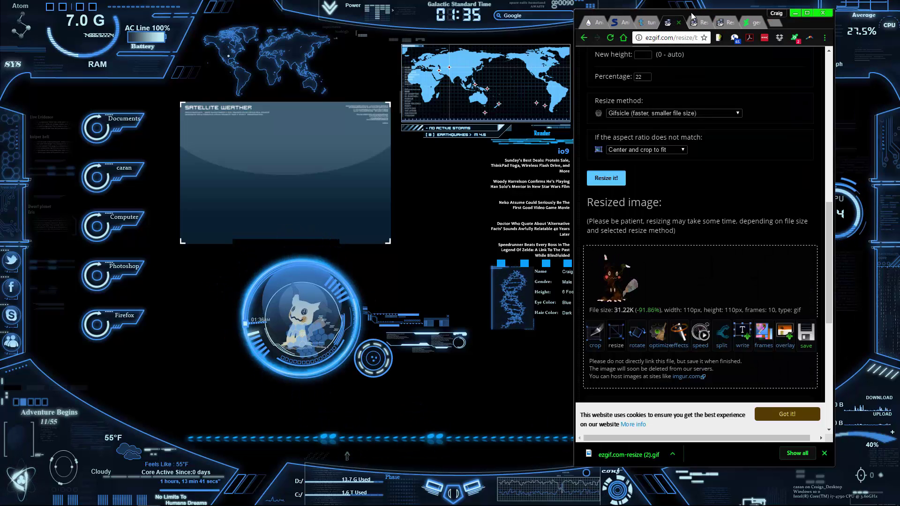
left_click_drag(691, 12, 776, 1)
left_click_drag(777, 13, 783, 14)
scroll(769, 151, "down", 1)
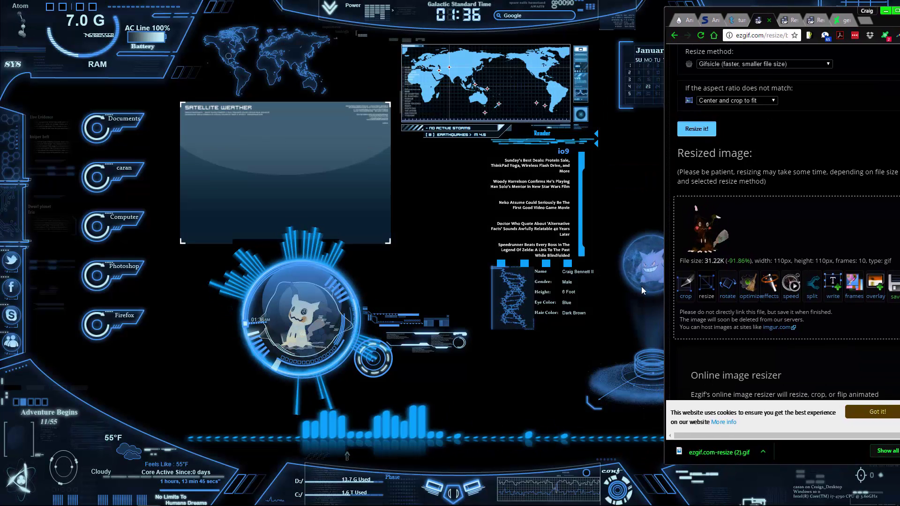
- Compare the resized Mimikyu GIF with the Mimikyu and Gengar desktop skins beside the narrowed browser window, and return the browser to full size
scroll(734, 209, "up", 1)
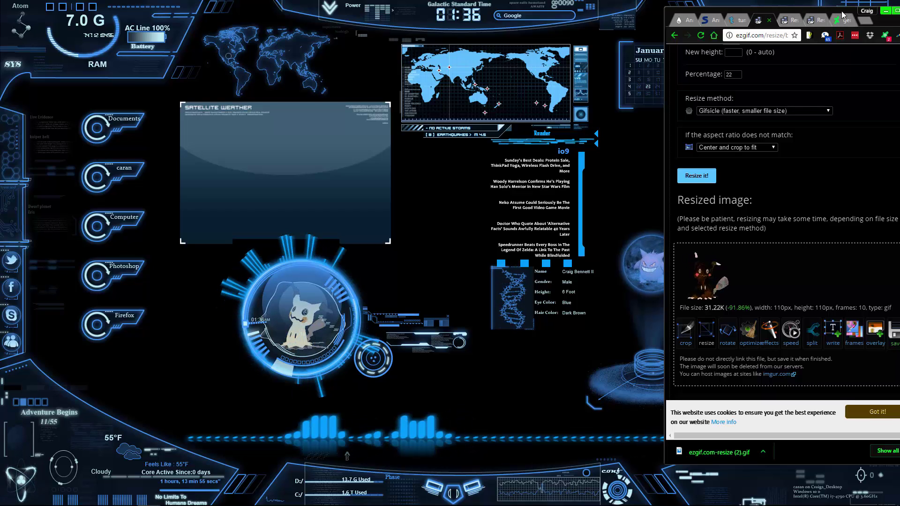
left_click_drag(842, 14, 562, 1)
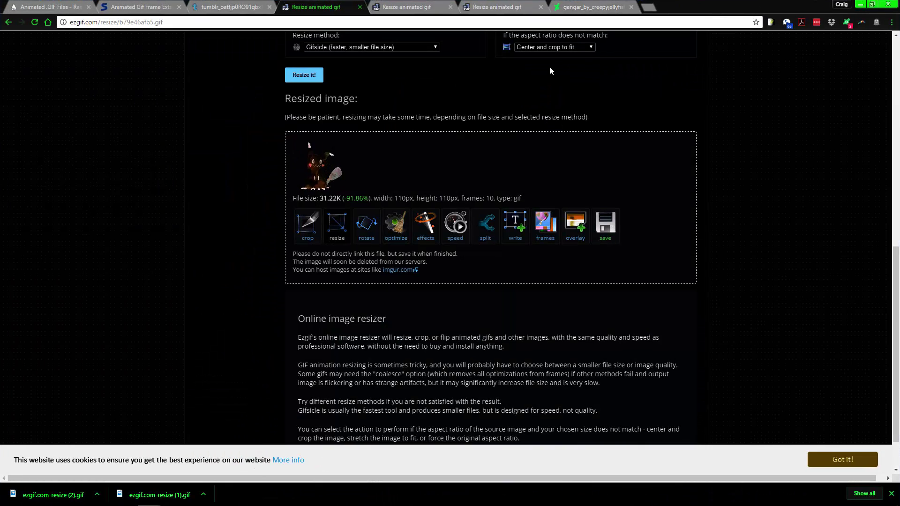
left_click(420, 6)
left_click(292, 3)
mouse_move(769, 7)
left_mouse_down()
mouse_move(792, 32)
mouse_move(785, 4)
mouse_move(776, 10)
left_mouse_up()
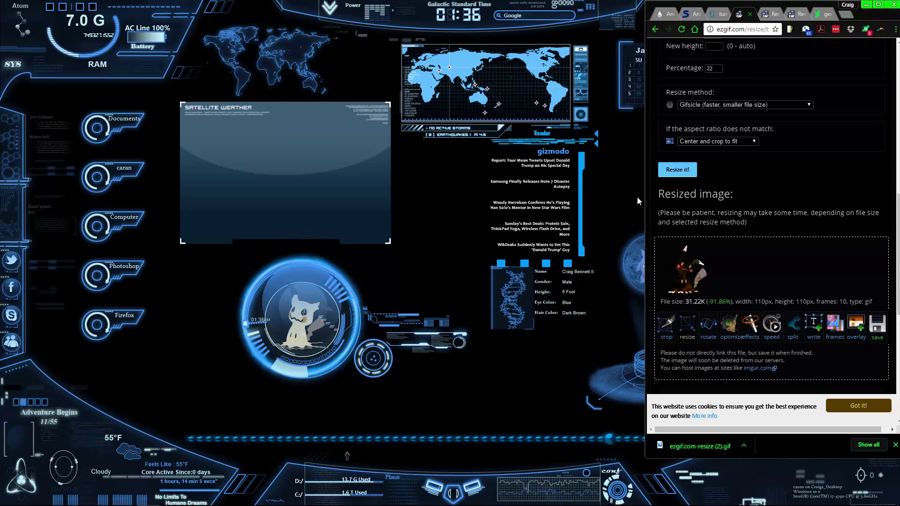
left_click_drag(645, 280, 713, 276)
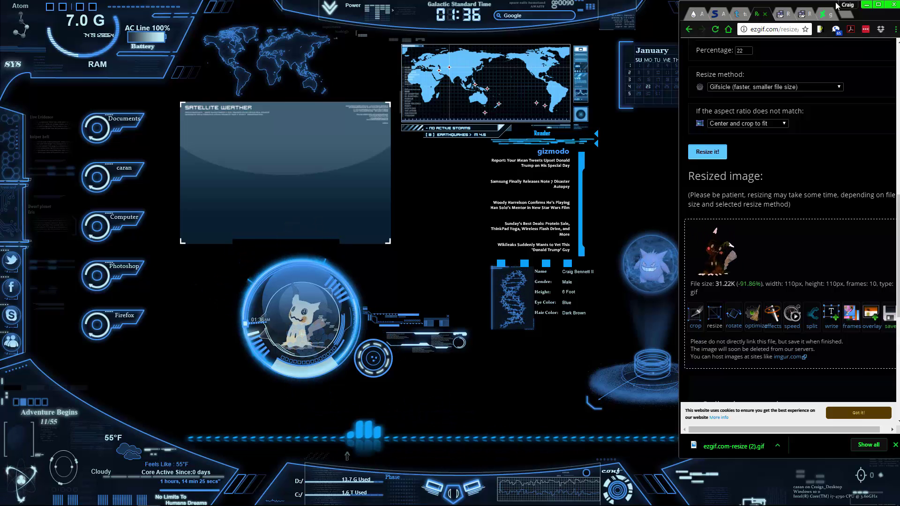
left_click_drag(834, 8, 801, 18)
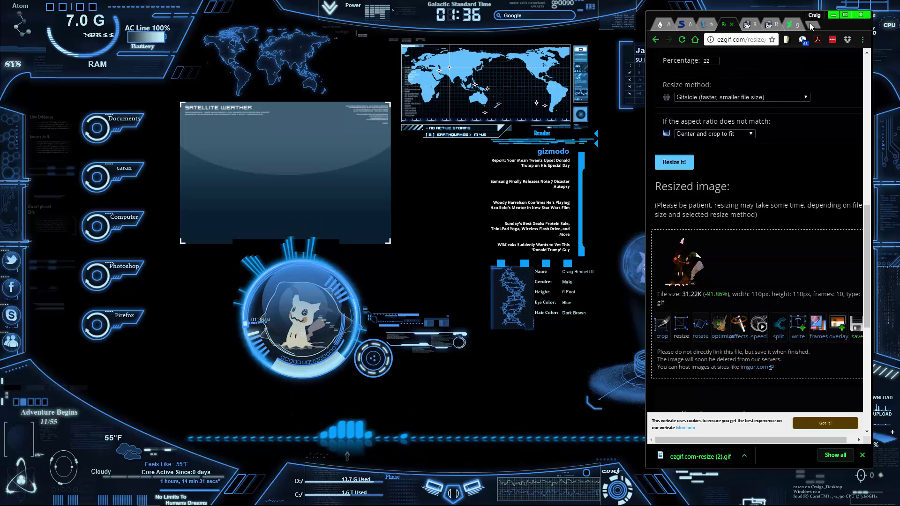
left_click(845, 15)
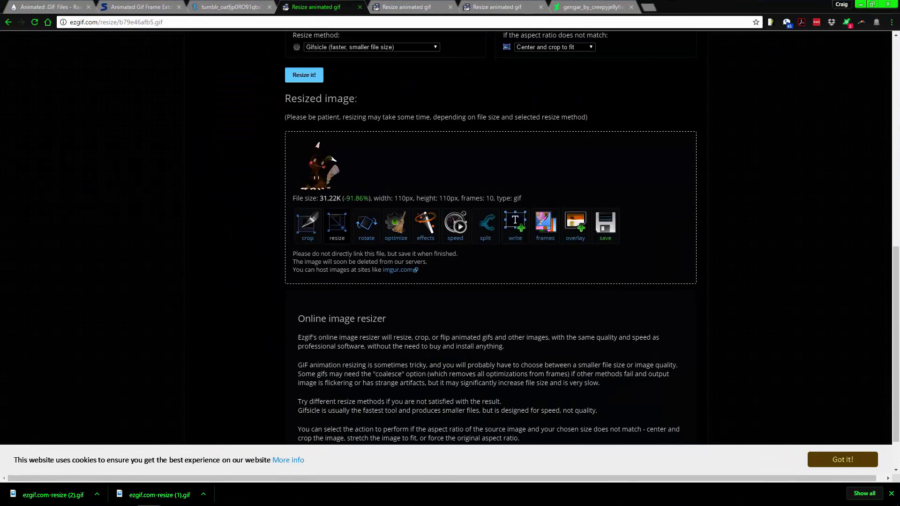
- Review the open ezgif resize pages for the save option and resized Mimikyu output, and view the Gengar source GIF
left_click(414, 8)
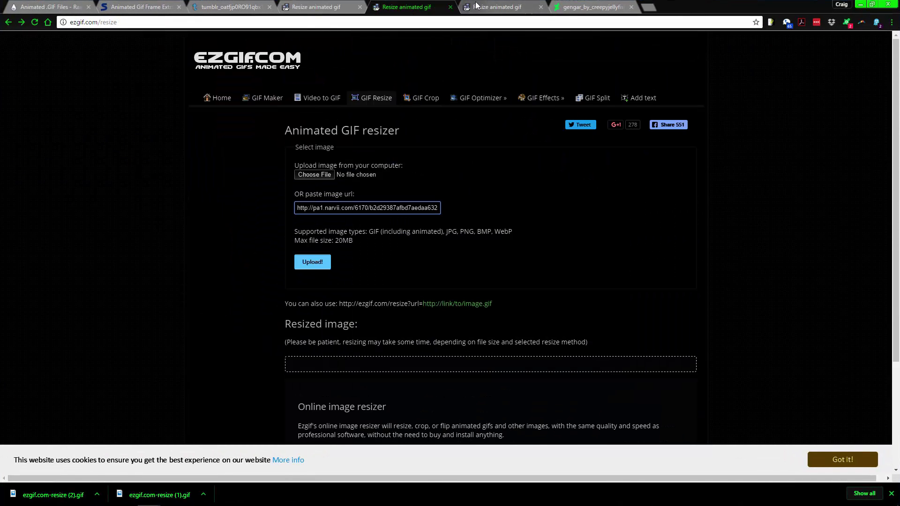
left_click(499, 6)
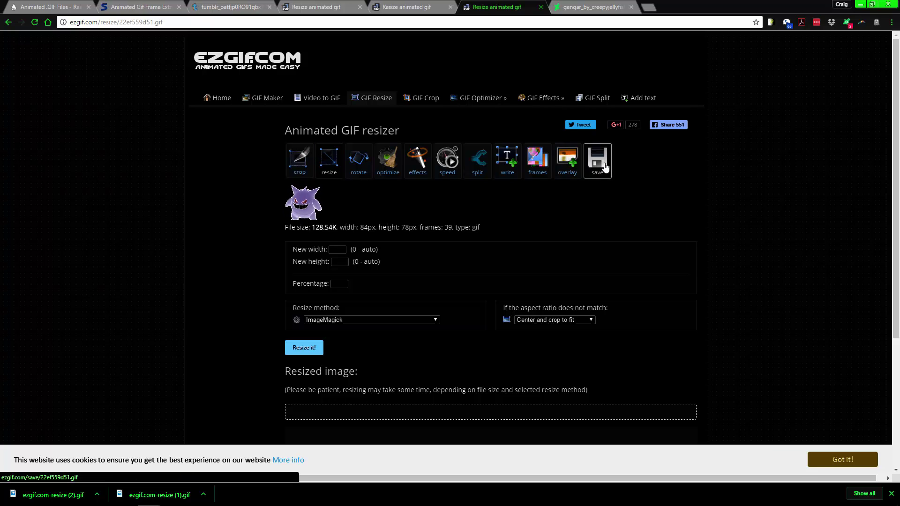
left_click(319, 7)
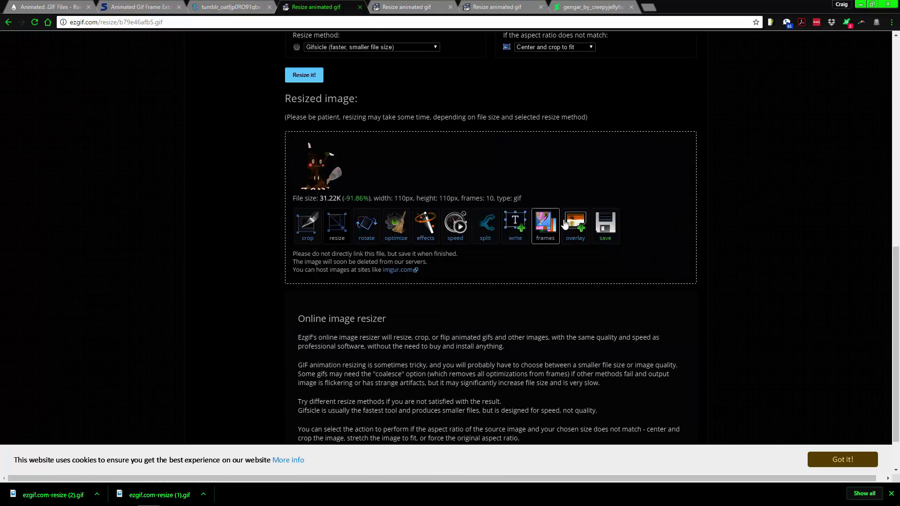
scroll(617, 204, "up", 12)
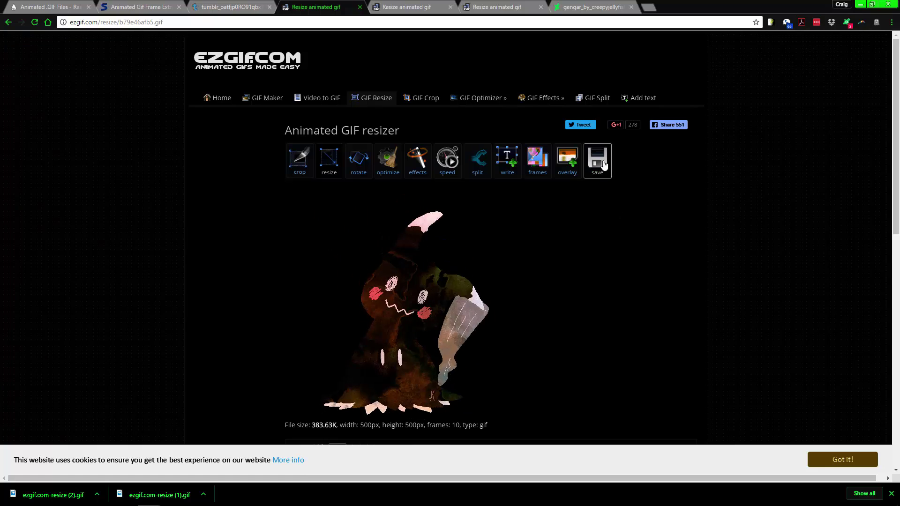
scroll(643, 255, "down", 3)
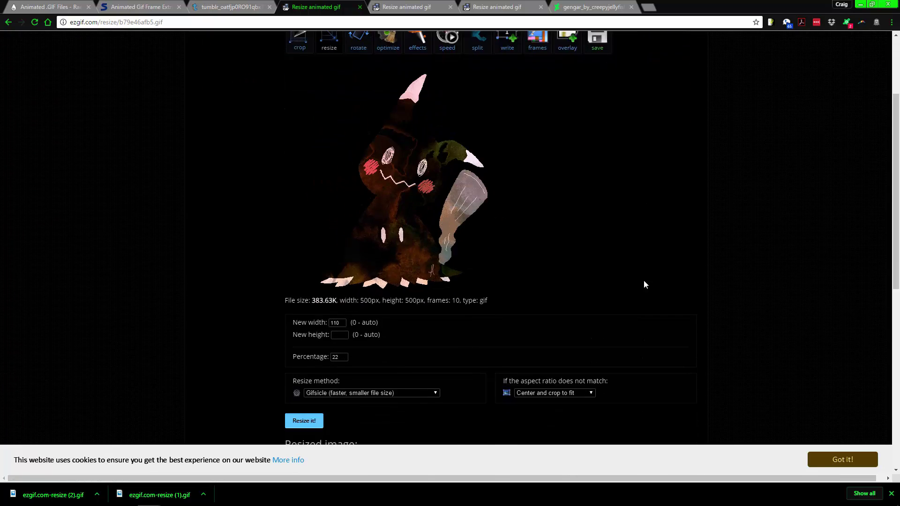
scroll(644, 293, "down", 8)
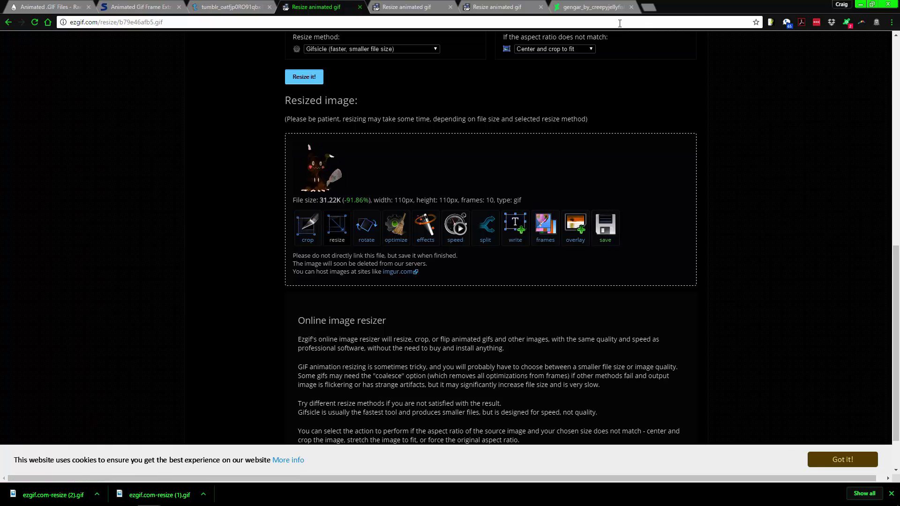
left_click(611, 6)
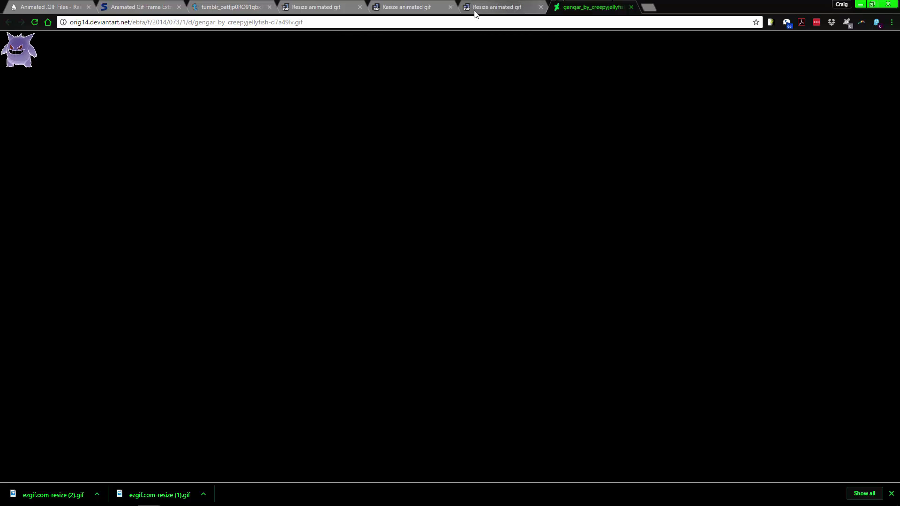
- Install the ExampleAnimateGif skin package with its included skins loaded, and unload the example skin from the desktop
left_click(860, 5)
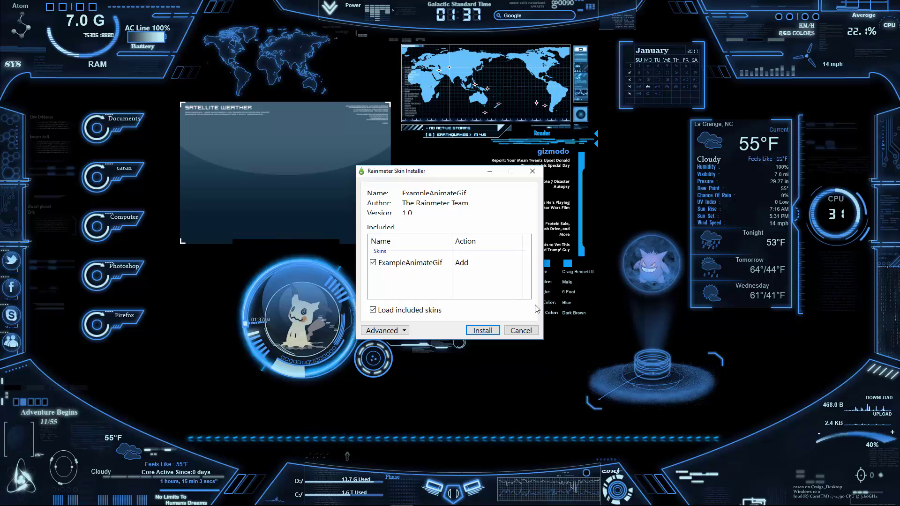
left_click(482, 331)
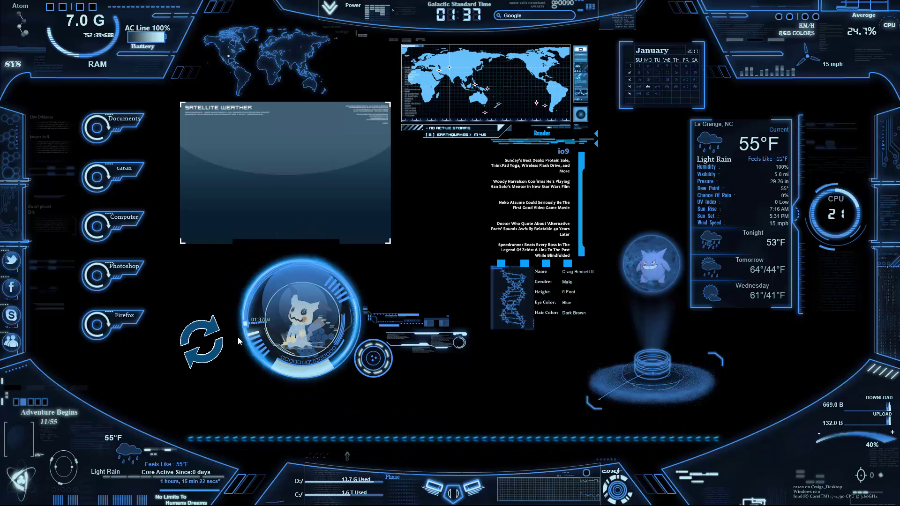
right_click(188, 350)
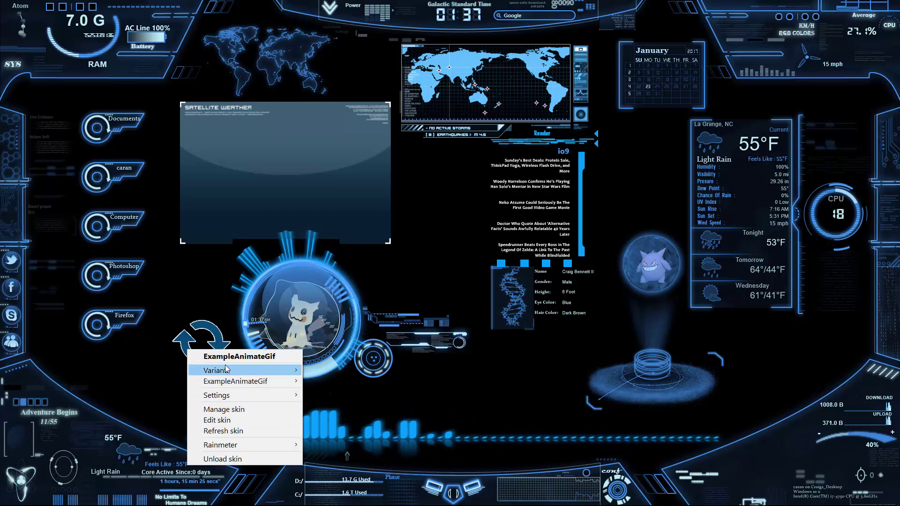
left_click(230, 459)
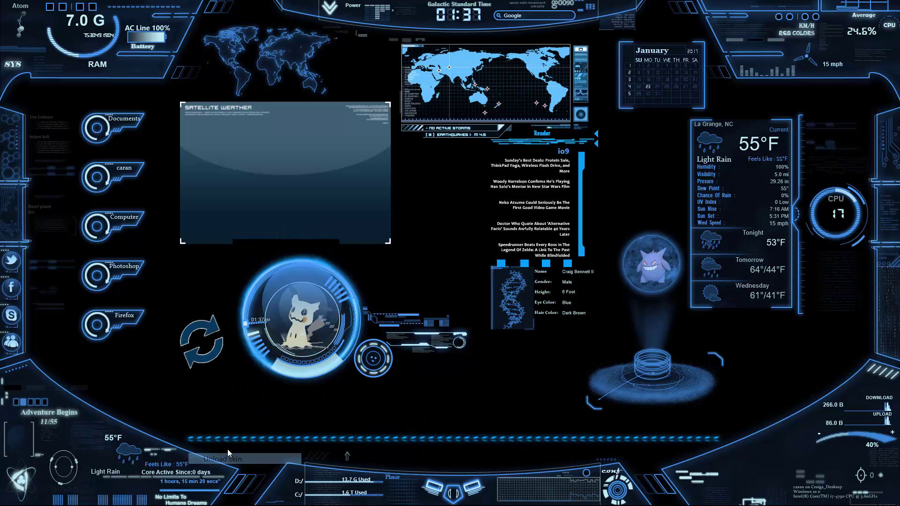
- Open the ExampleAnimateGif skin's folder from the Rainmeter skin manager and move the folder window lower on the desktop
mouse_move(634, 501)
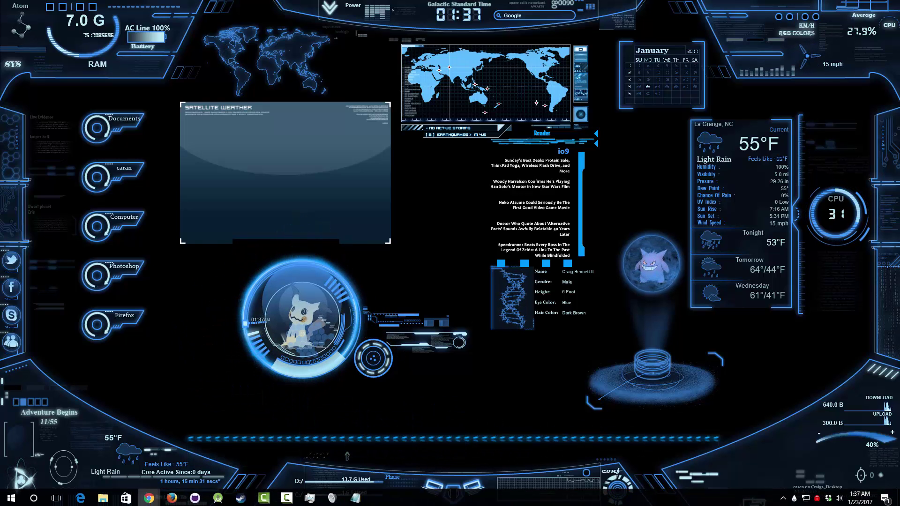
left_click(794, 497)
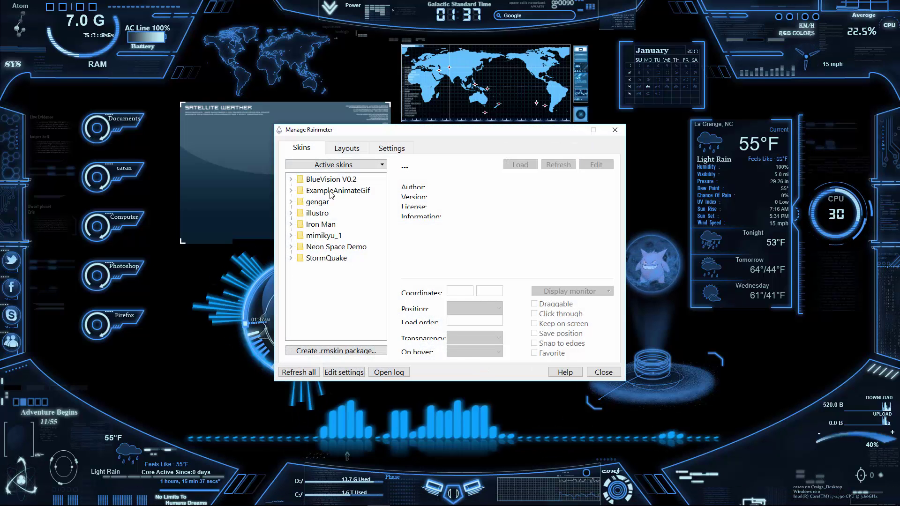
left_click(291, 191)
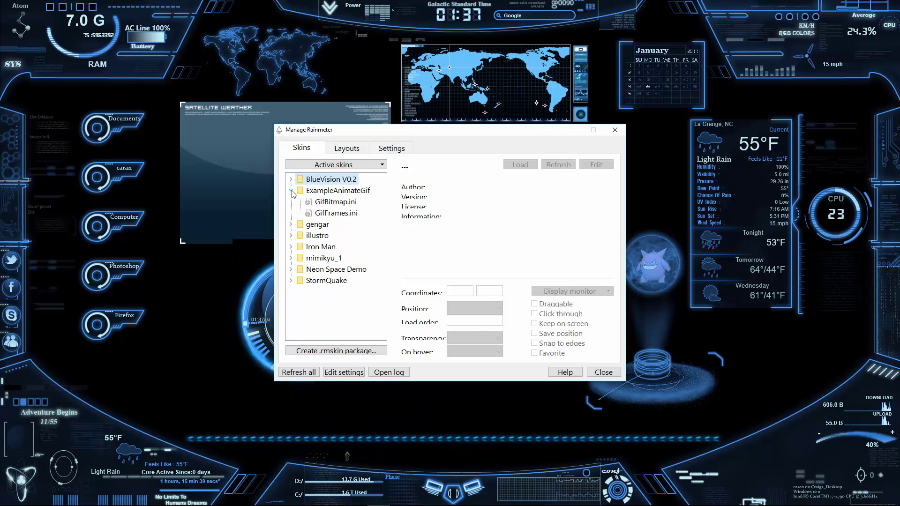
right_click(327, 193)
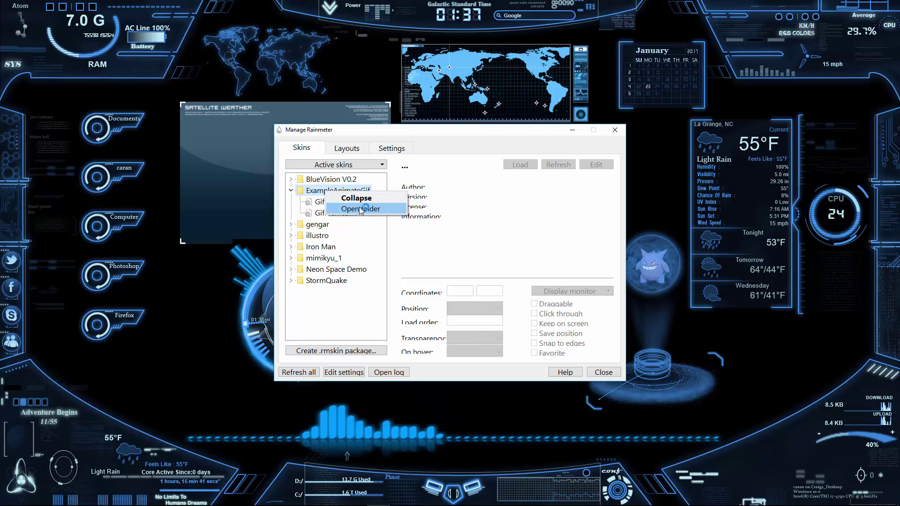
left_click(361, 209)
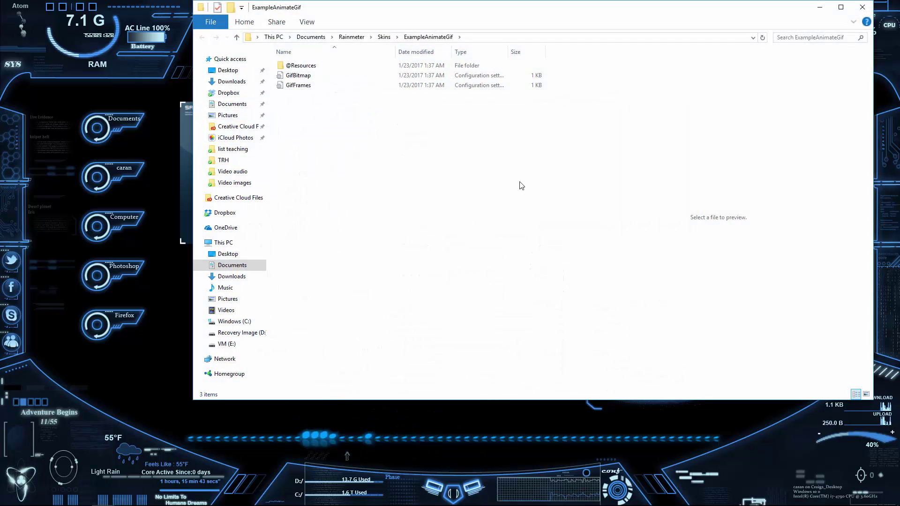
left_click_drag(474, 10, 478, 74)
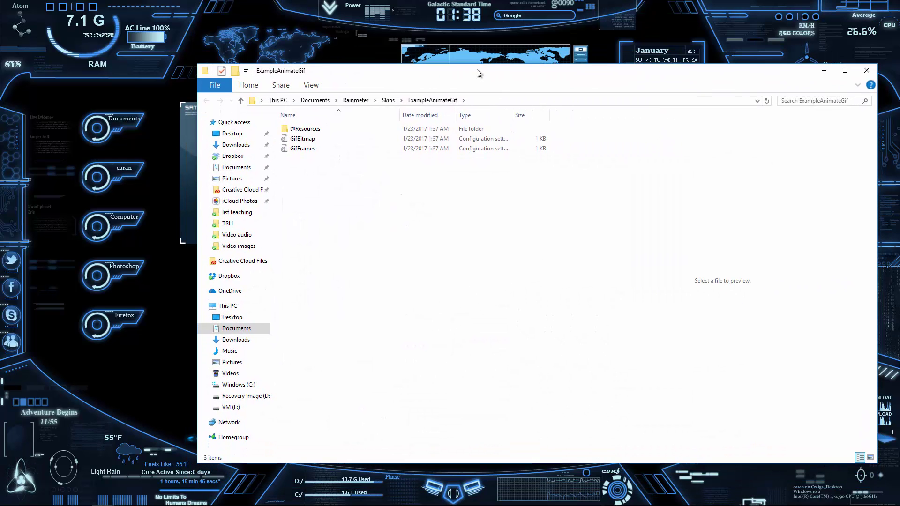
- Delete the GifBitmap configuration file from the ExampleAnimateGif folder
left_click(315, 139)
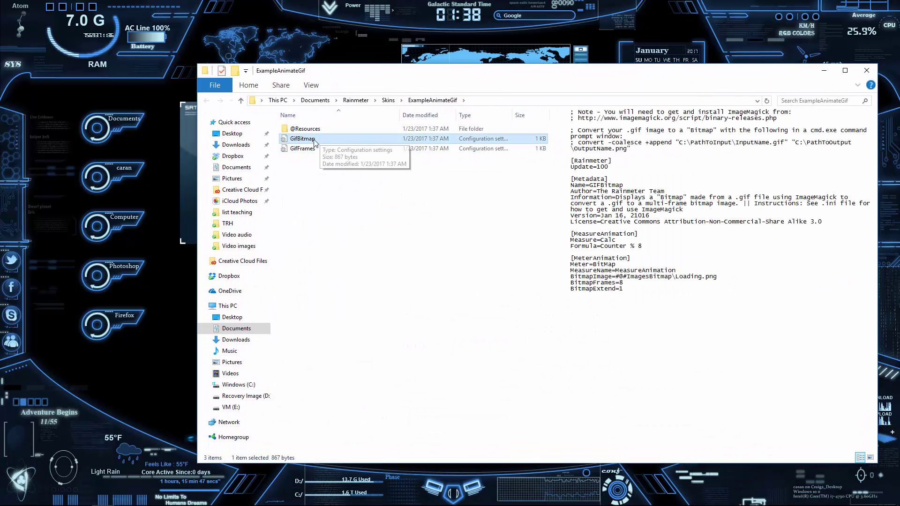
key("Delete")
left_click(486, 295)
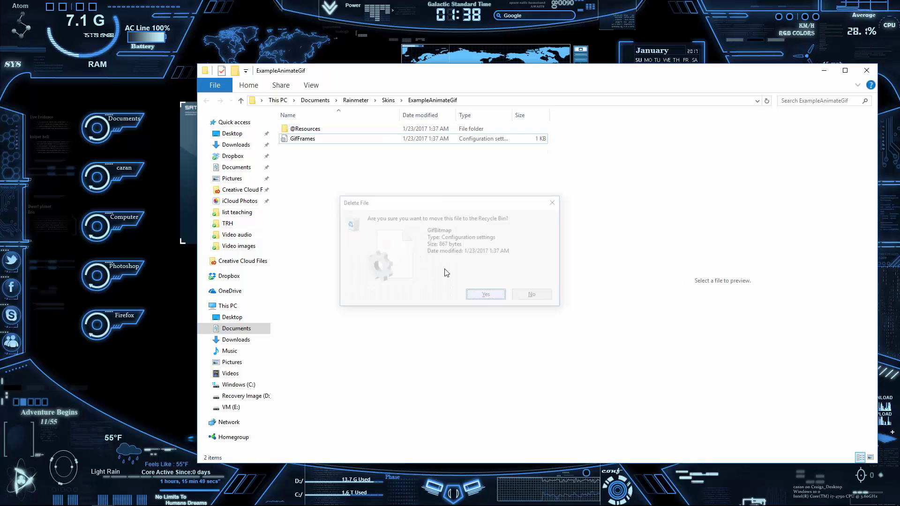
double_click(319, 130)
left_click(320, 131)
key("Delete")
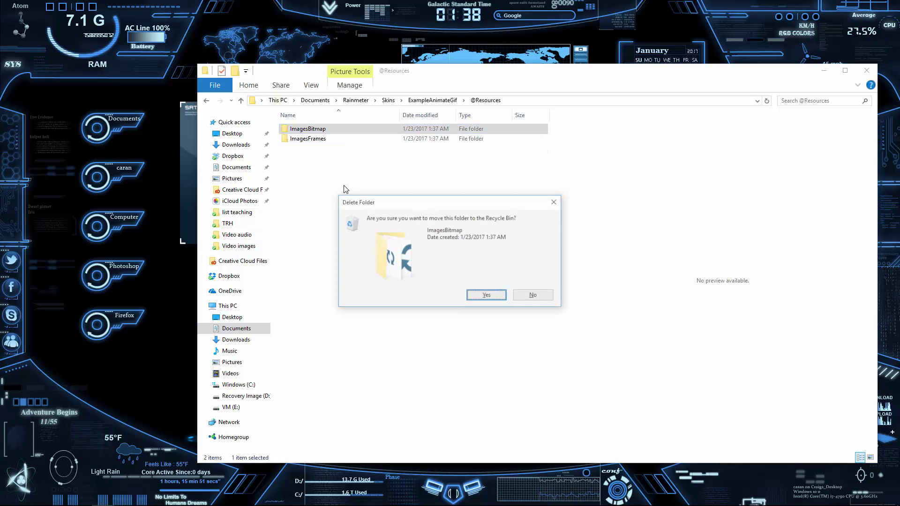
key("Return")
- Delete all the example loading images, including OriginalLoading, from the ImagesFrames folder
left_click(320, 131)
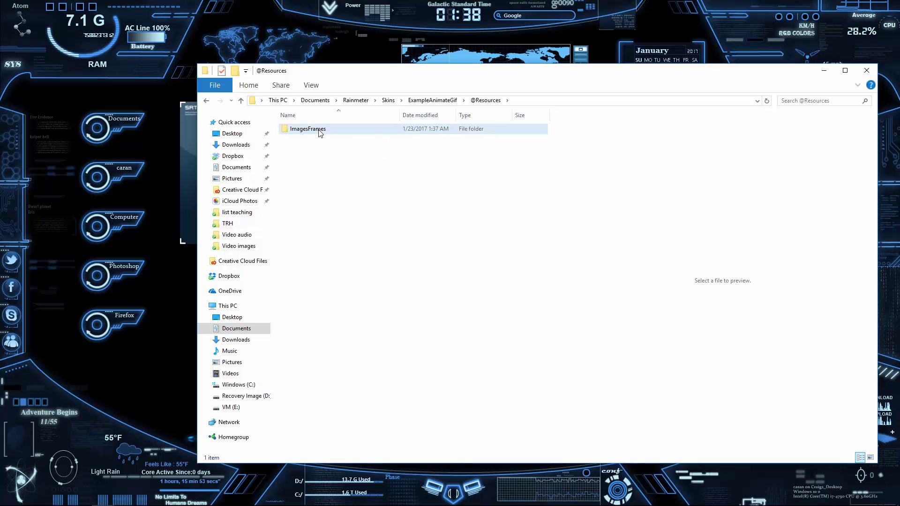
double_click(328, 125)
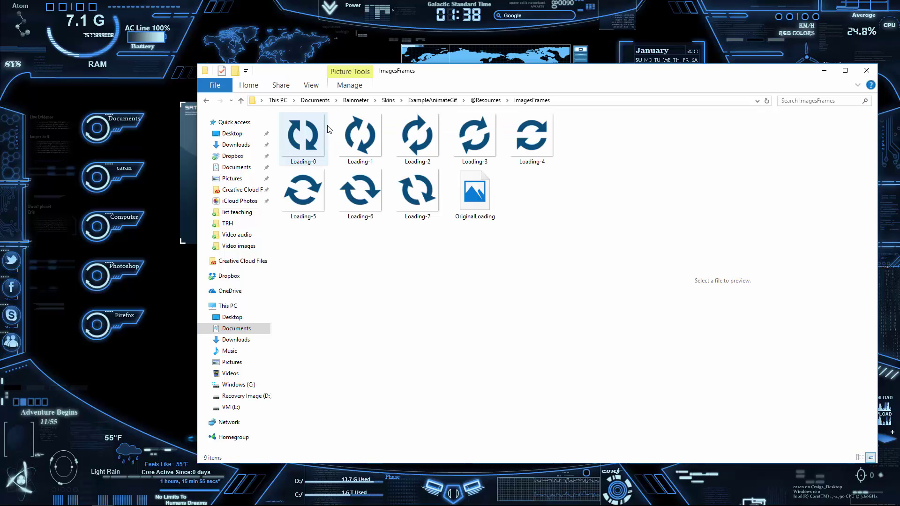
left_click(303, 136)
key("ctrl+a")
key("Delete")
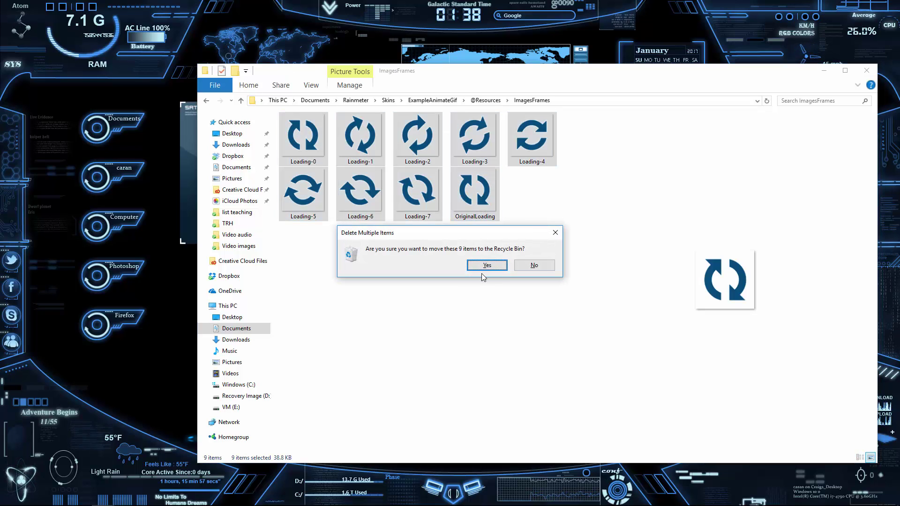
left_click(488, 265)
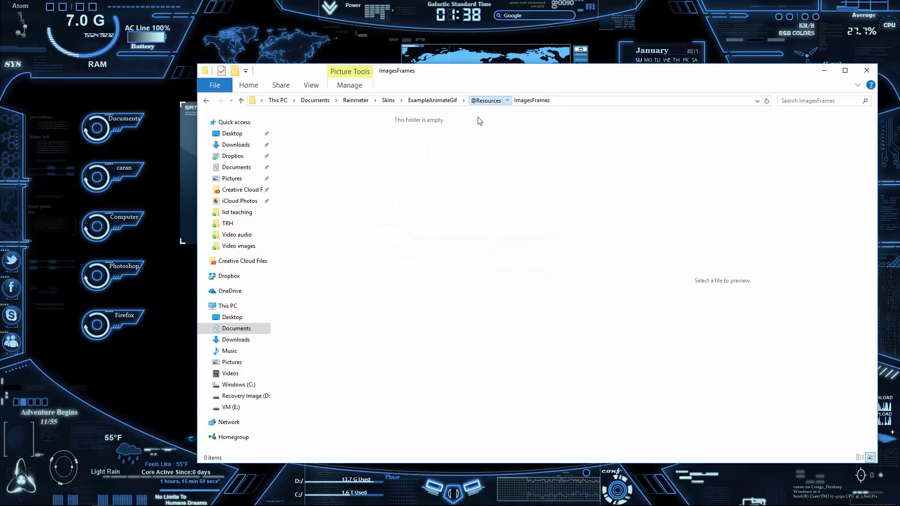
left_click(486, 101)
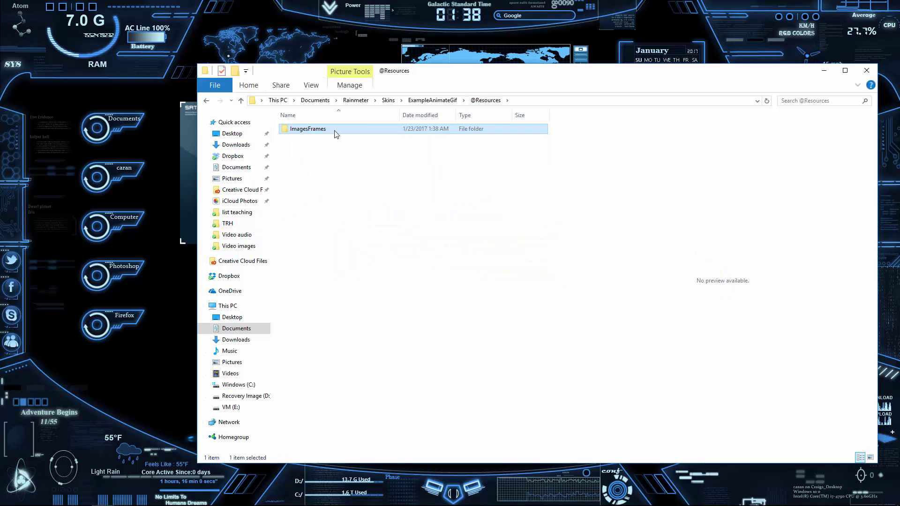
left_click(434, 100)
left_click(388, 100)
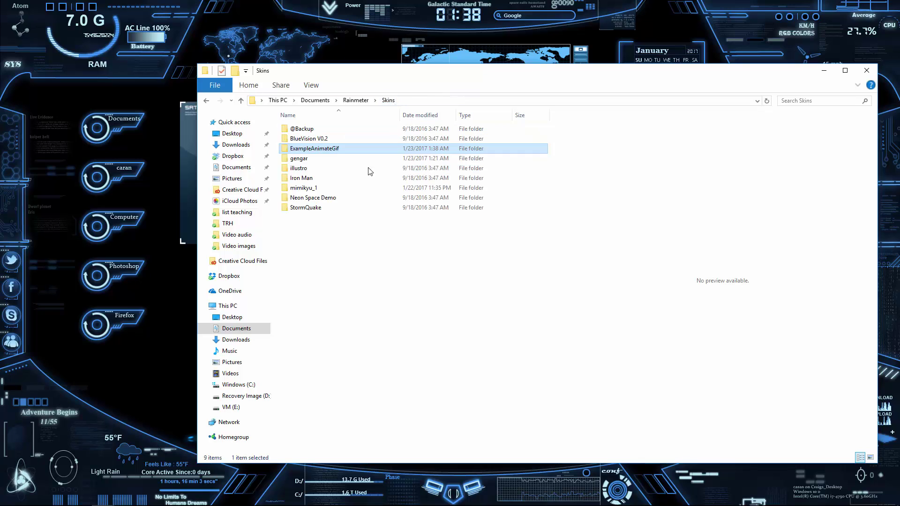
right_click(294, 148)
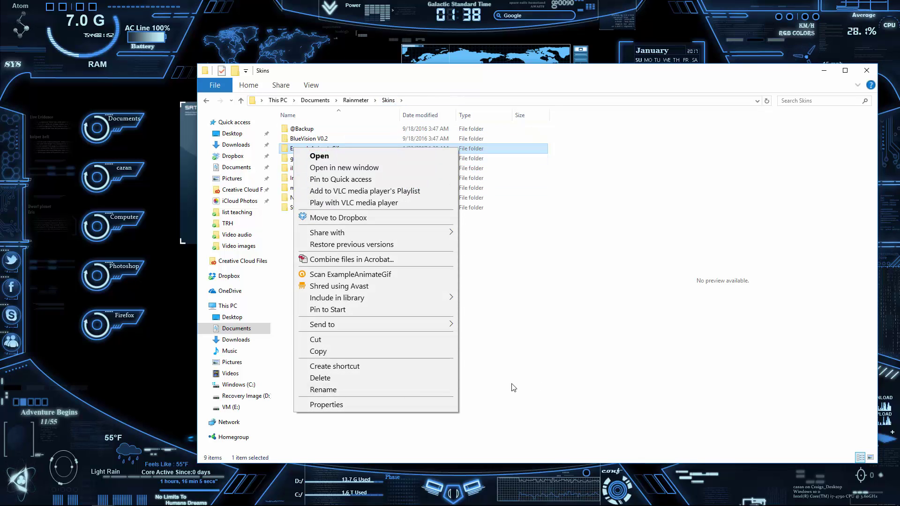
key("Escape")
double_click(321, 149)
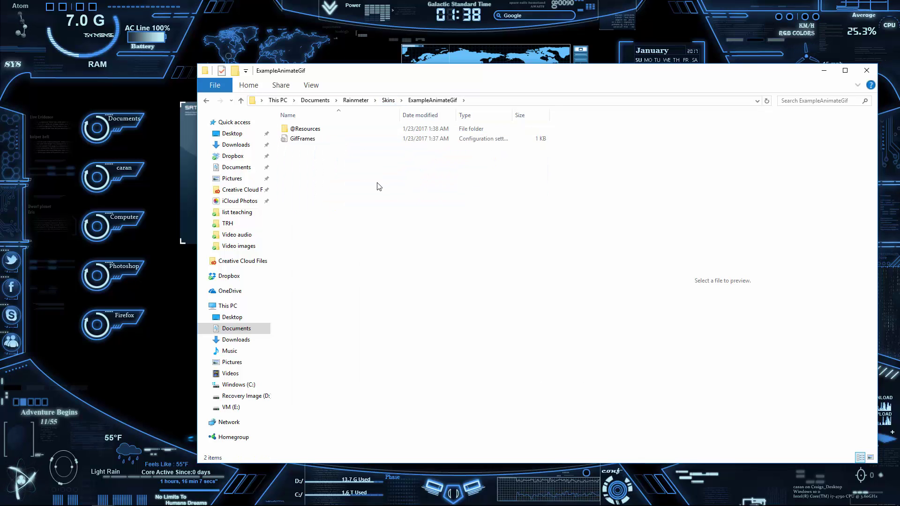
left_click(301, 139)
double_click(307, 129)
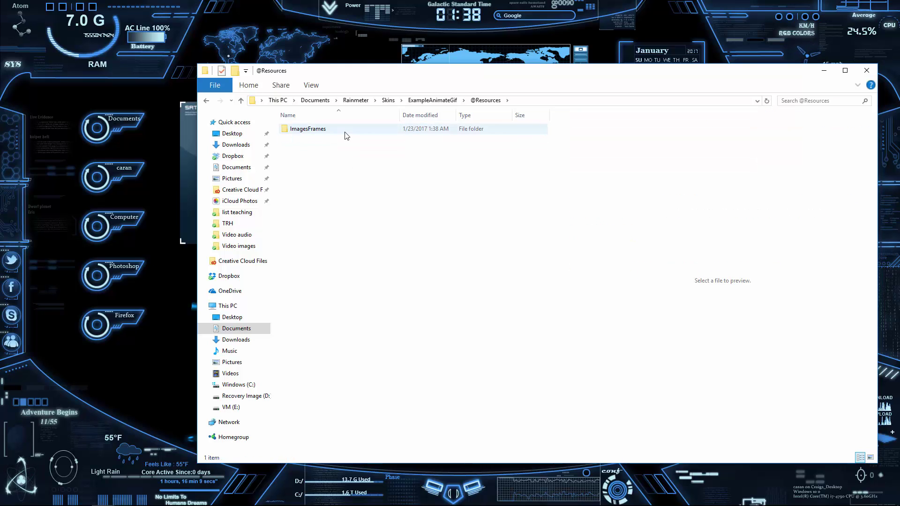
double_click(310, 130)
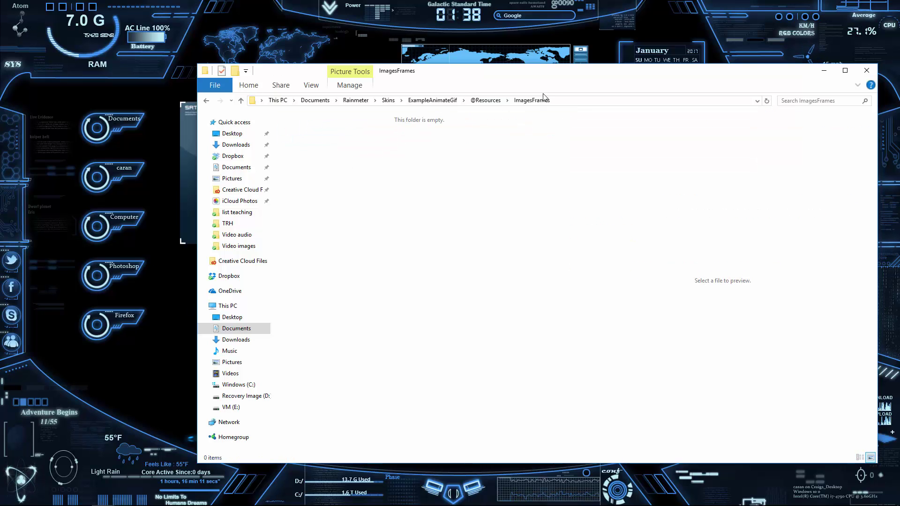
left_click(483, 101)
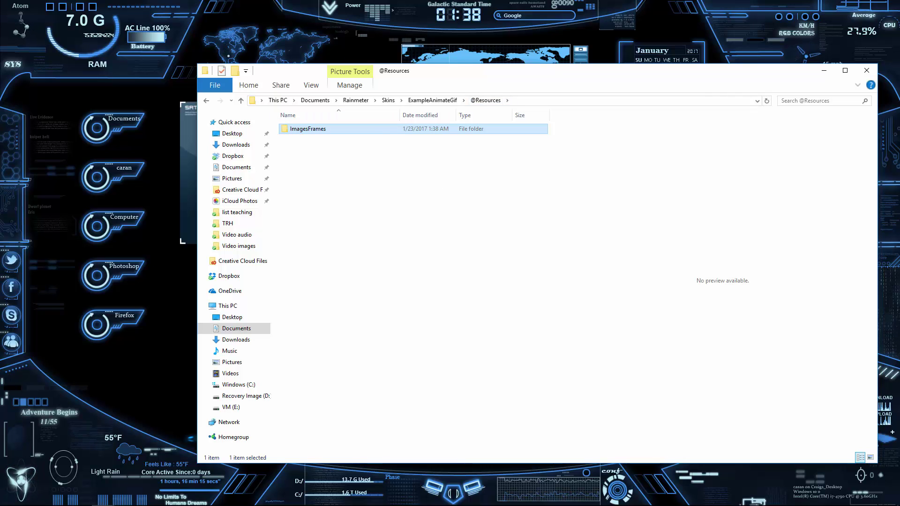
left_click(823, 71)
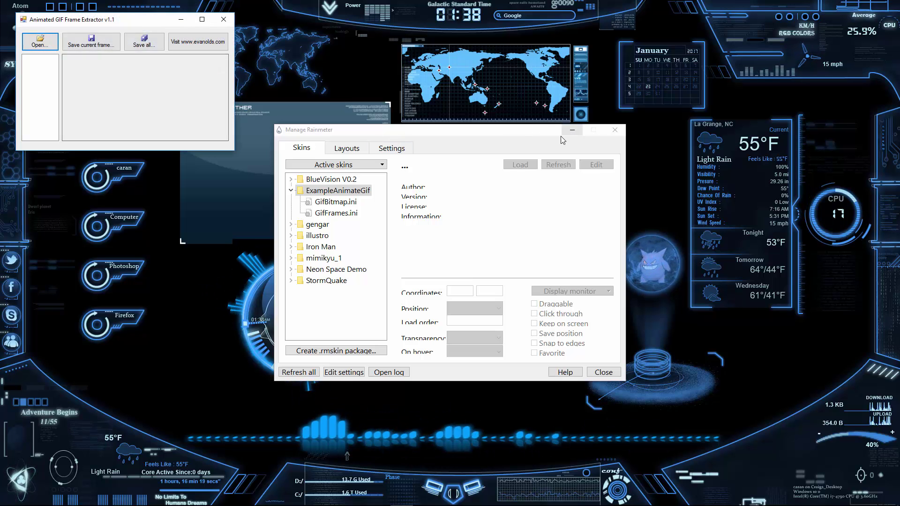
- Load the ezgif.com-resize (1) GIF from Downloads into Animated GIF Frame Extractor, previewing it against ezgif.com-resize (2)
left_click(54, 43)
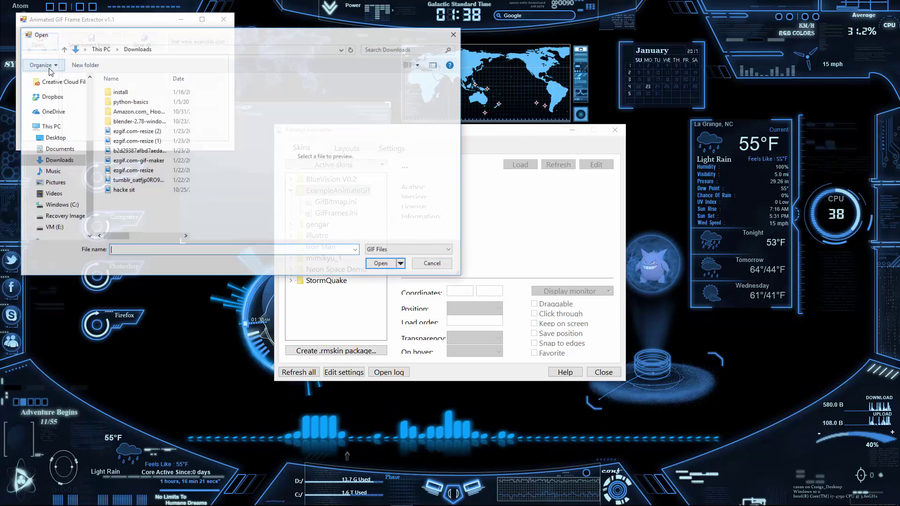
double_click(136, 141)
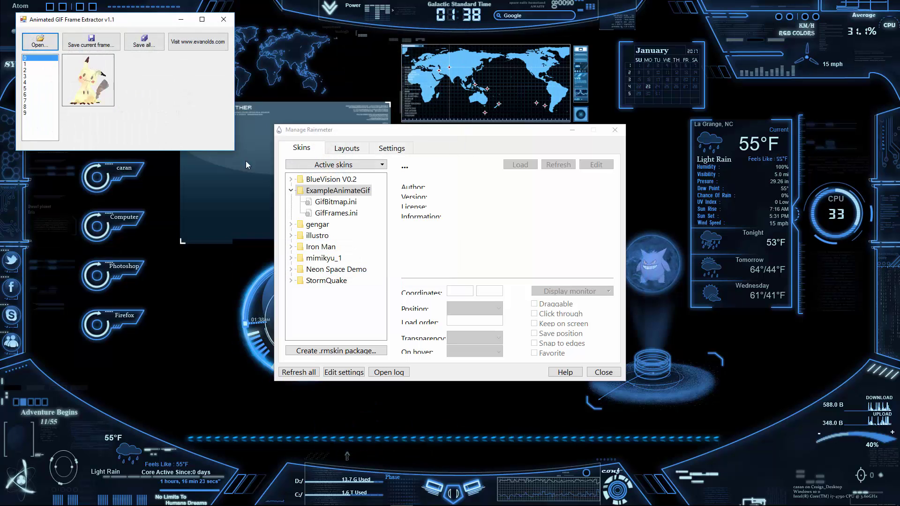
key("Return")
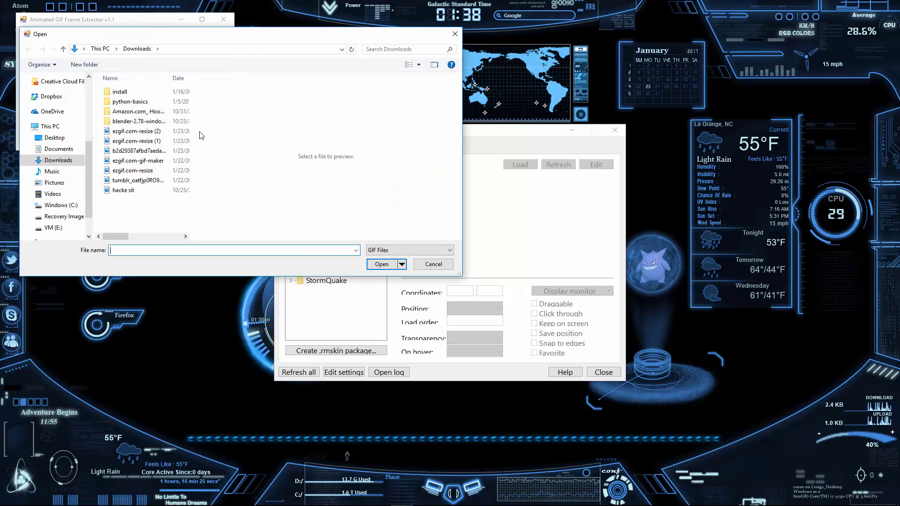
left_click(141, 142)
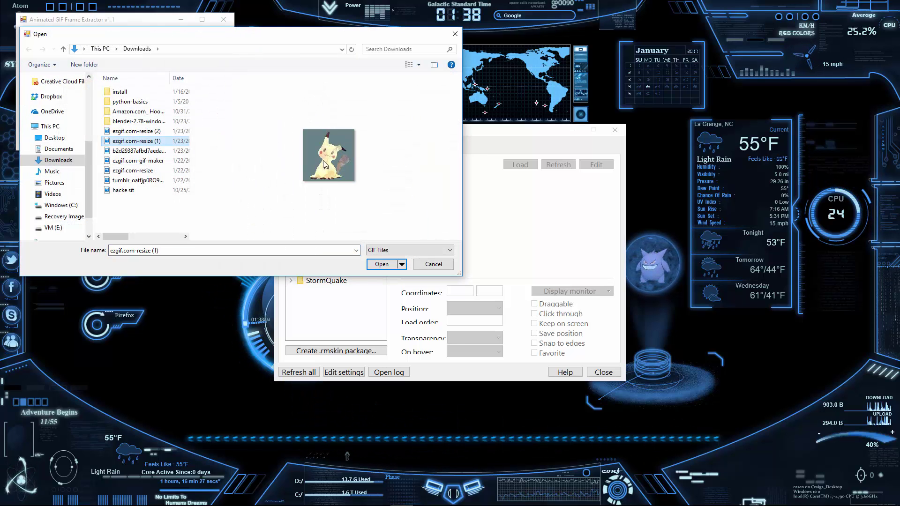
key("Up")
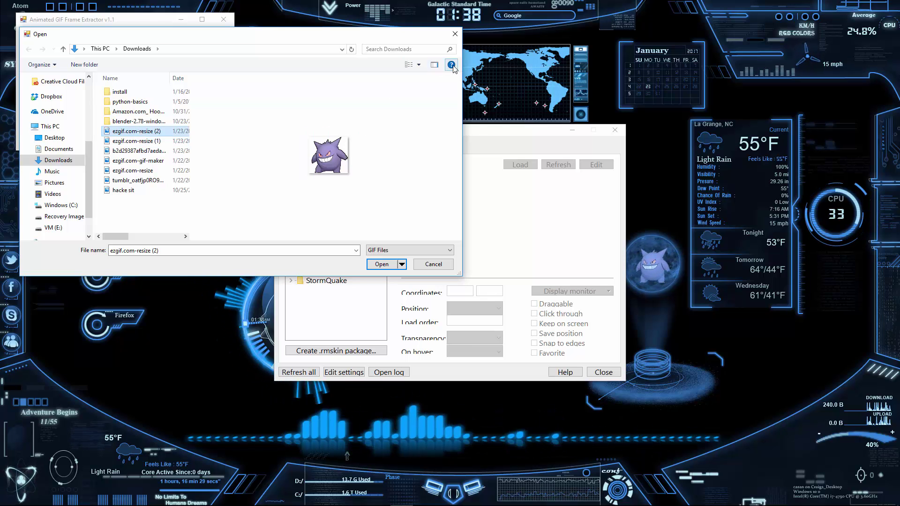
left_click(131, 141)
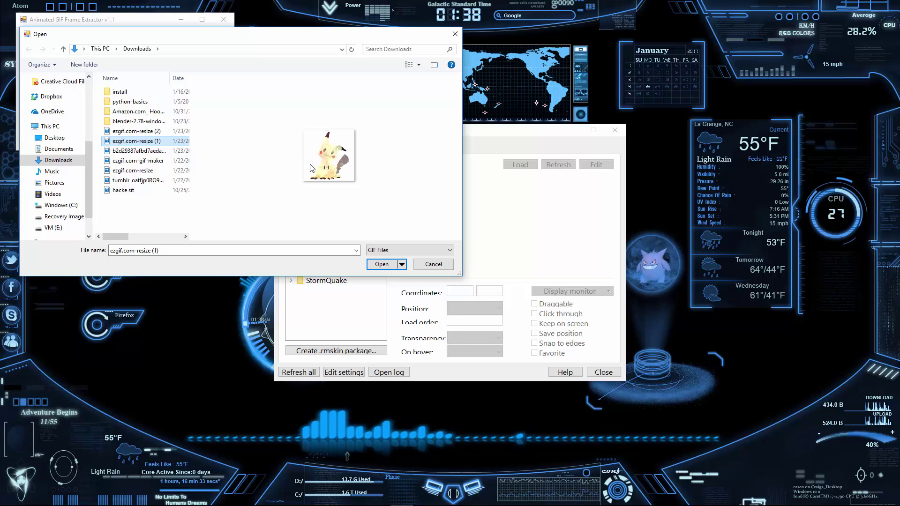
double_click(151, 141)
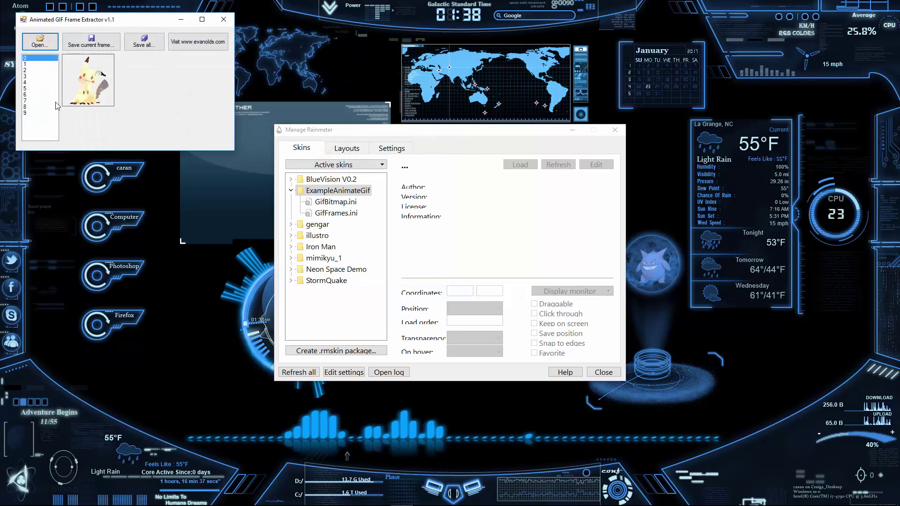
left_click(144, 42)
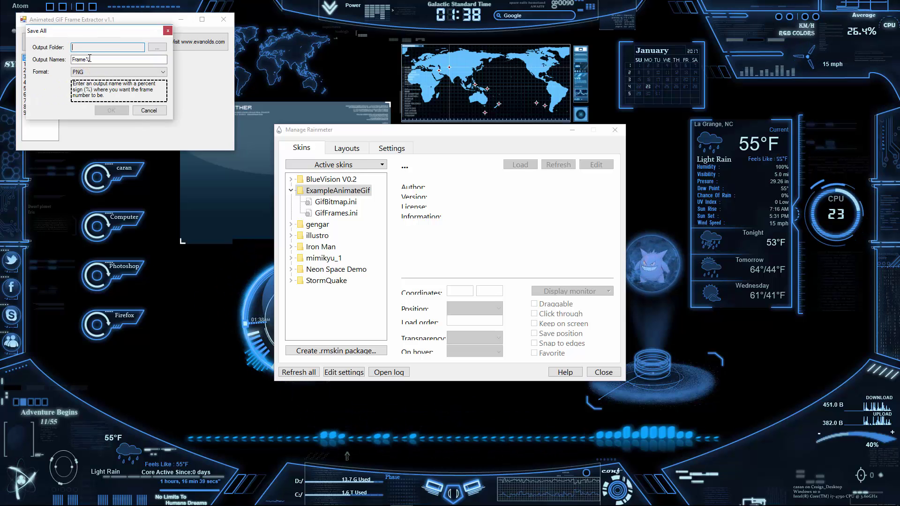
left_click(157, 47)
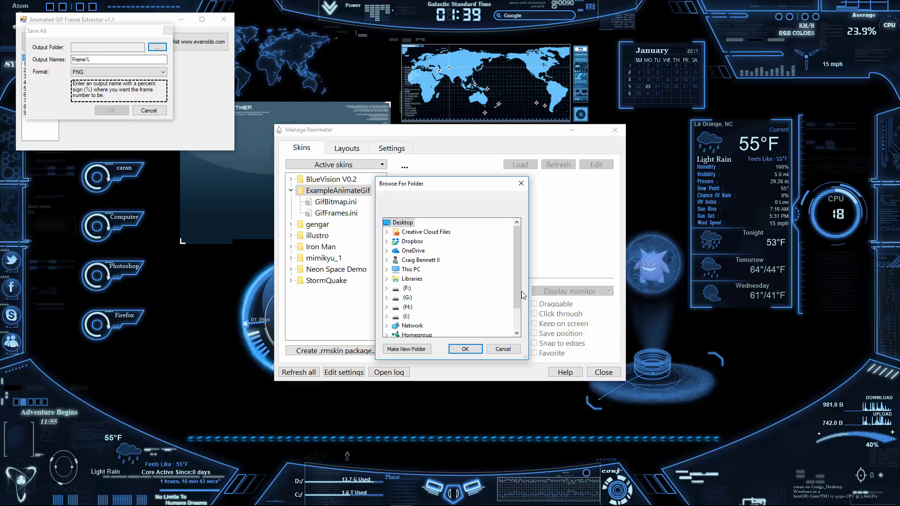
scroll(516, 290, "down", 1)
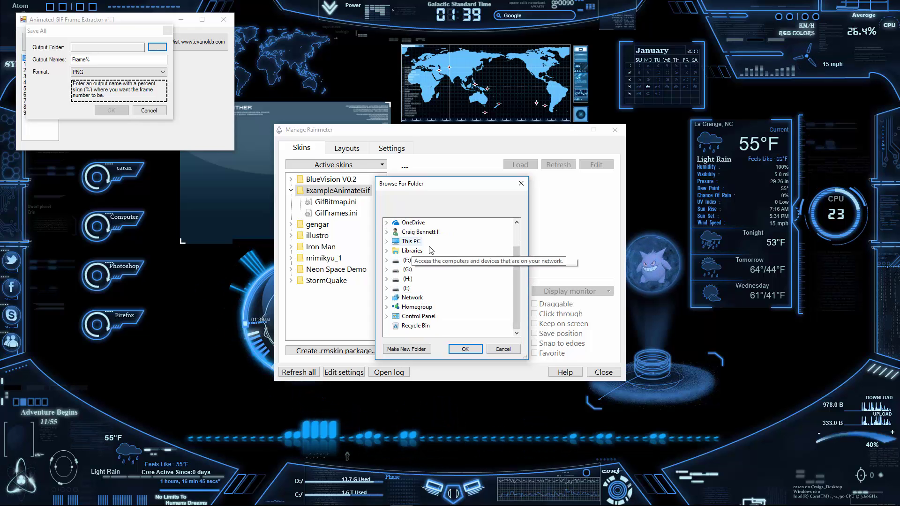
scroll(464, 265, "up", 1)
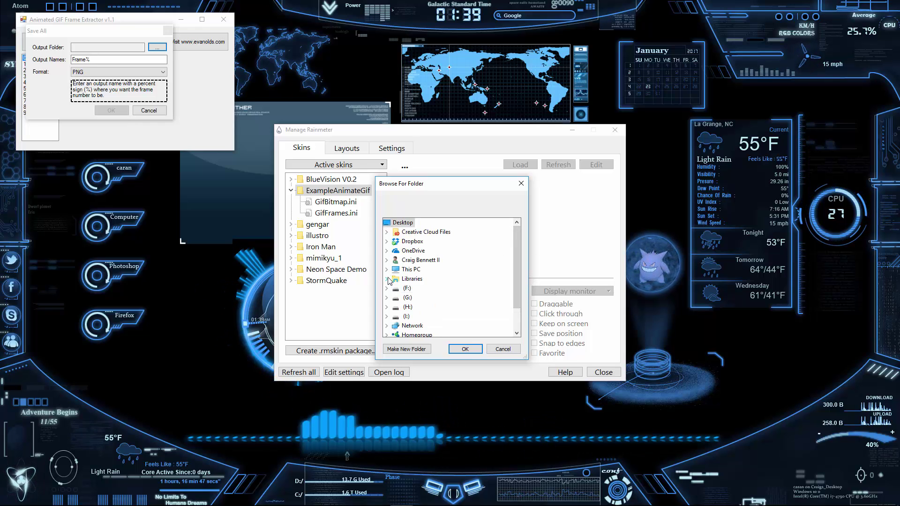
left_click(387, 279)
left_click(396, 289)
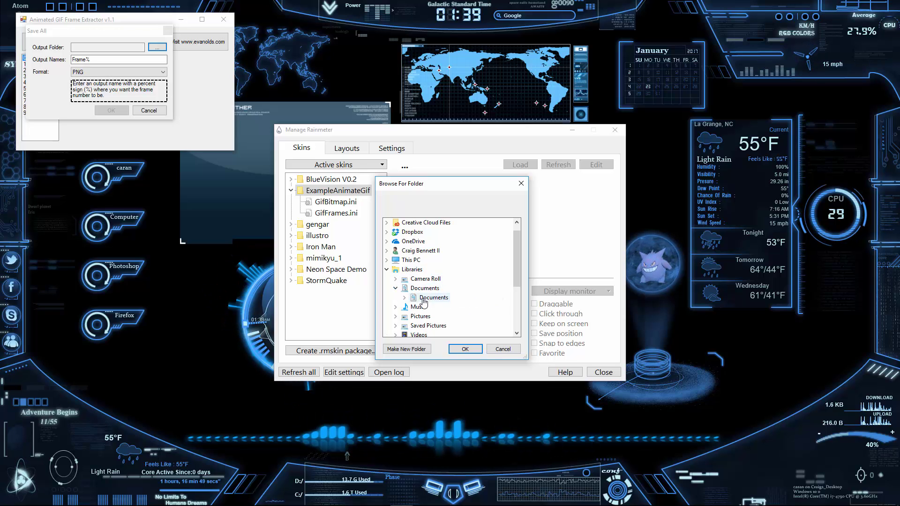
double_click(423, 300)
scroll(450, 312, "down", 3)
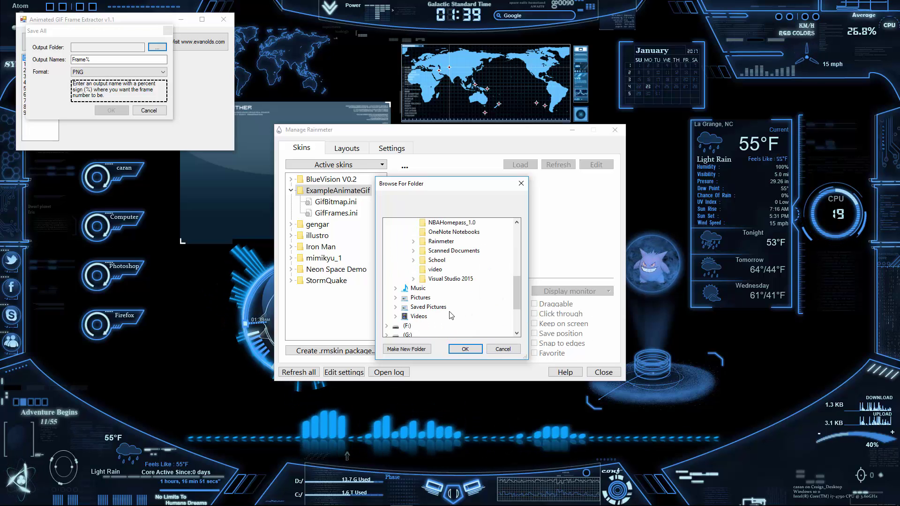
left_click(413, 241)
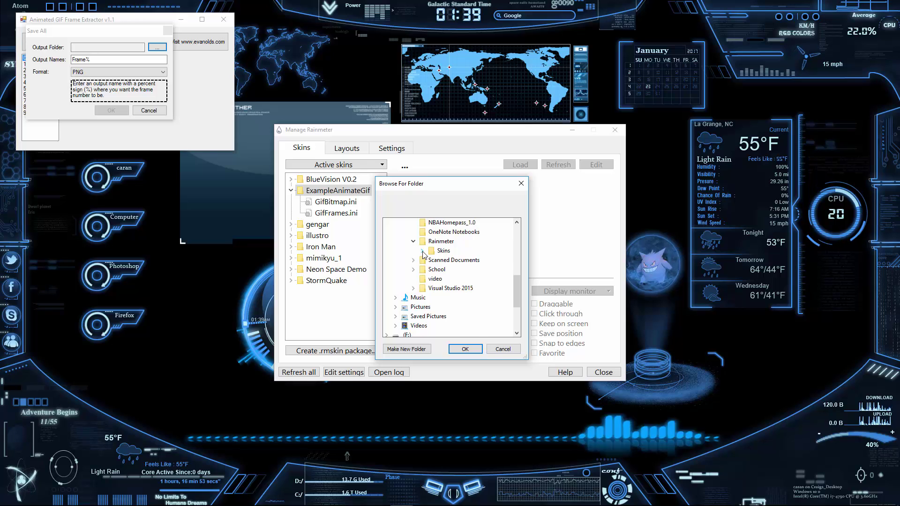
left_click(423, 252)
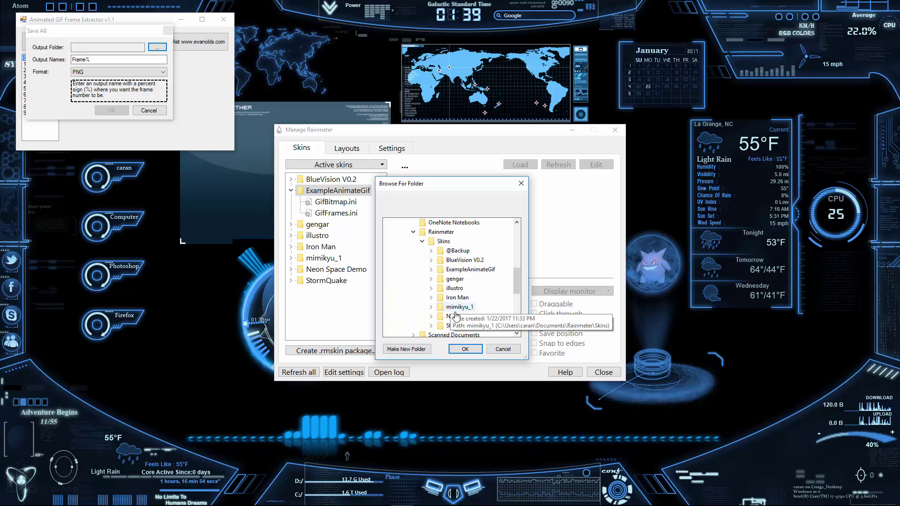
double_click(441, 271)
double_click(447, 281)
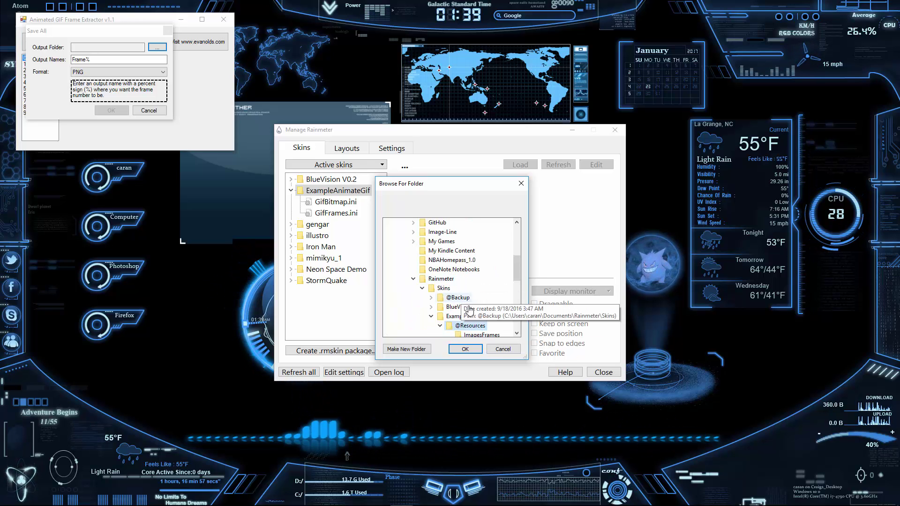
left_click(482, 307)
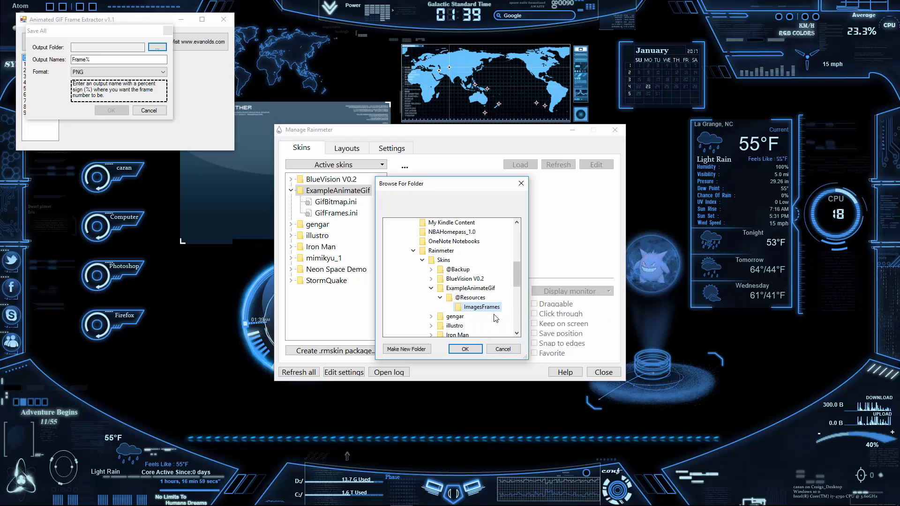
left_click(466, 349)
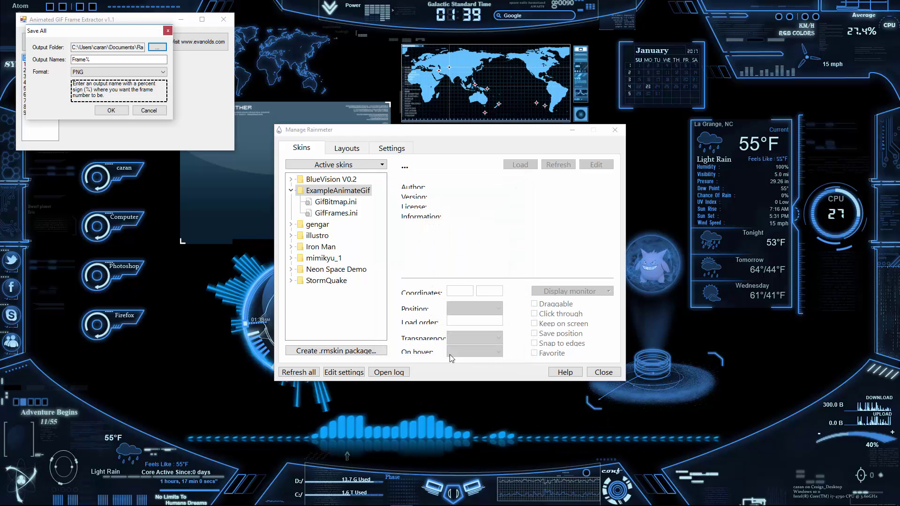
- Open the GifFrames configuration file from the ExampleAnimateGif folder and move its window clear of the Save All dialog
left_click(87, 60)
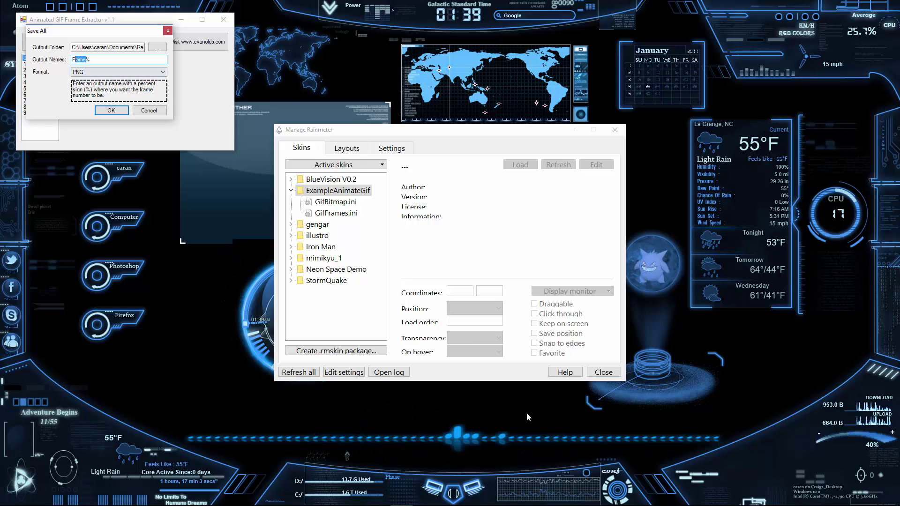
mouse_move(428, 505)
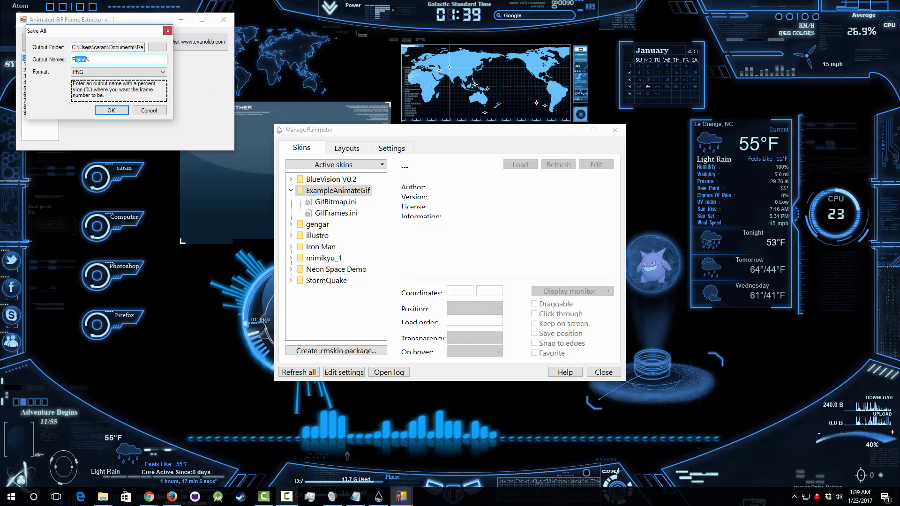
mouse_move(100, 501)
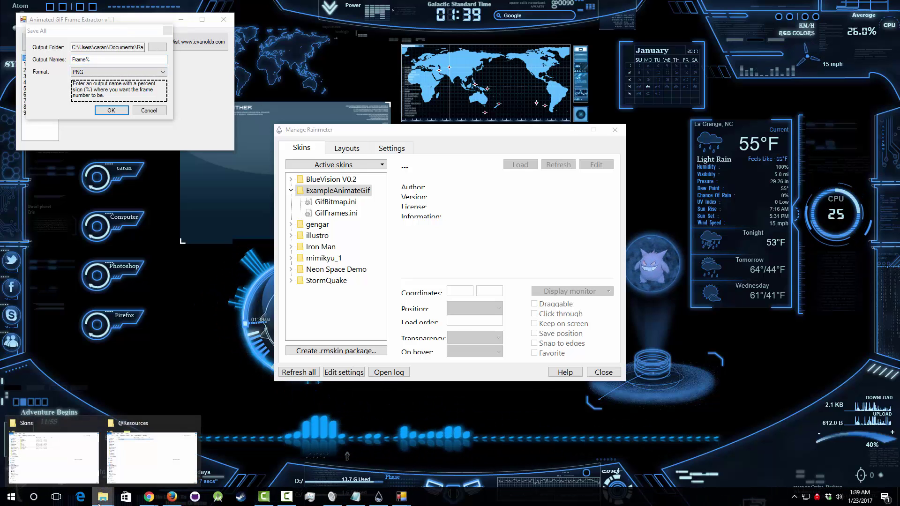
left_click(168, 459)
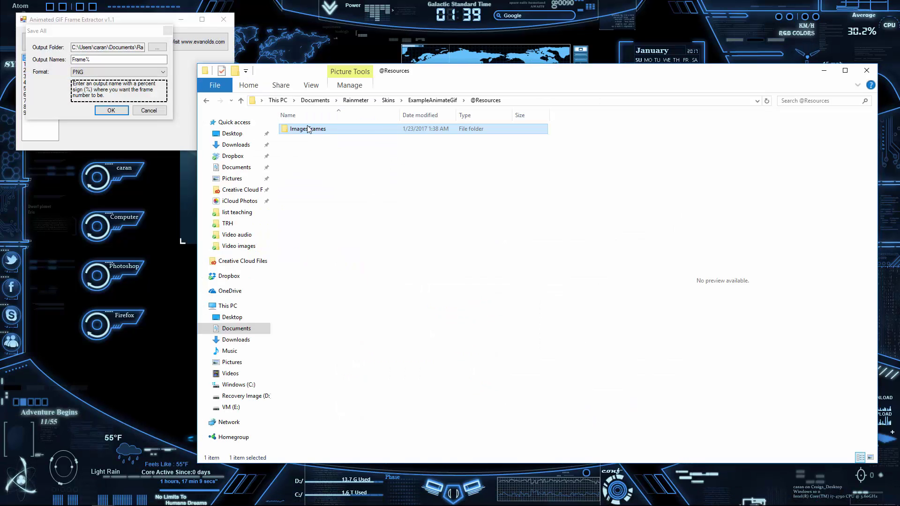
left_click(432, 100)
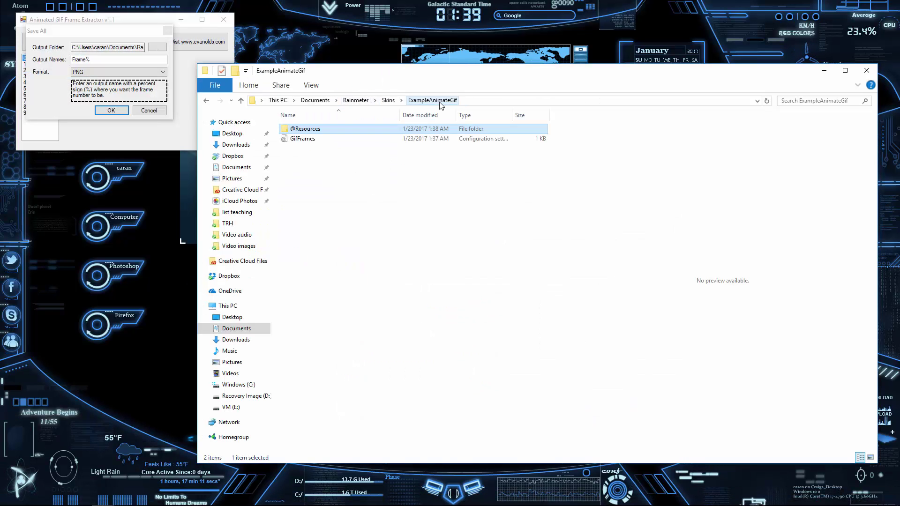
left_click(307, 139)
double_click(307, 140)
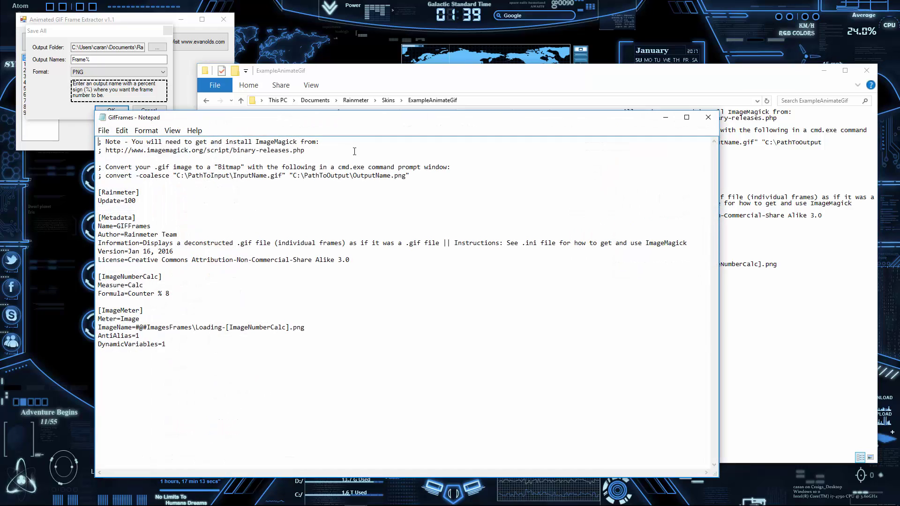
left_click_drag(347, 121, 498, 127)
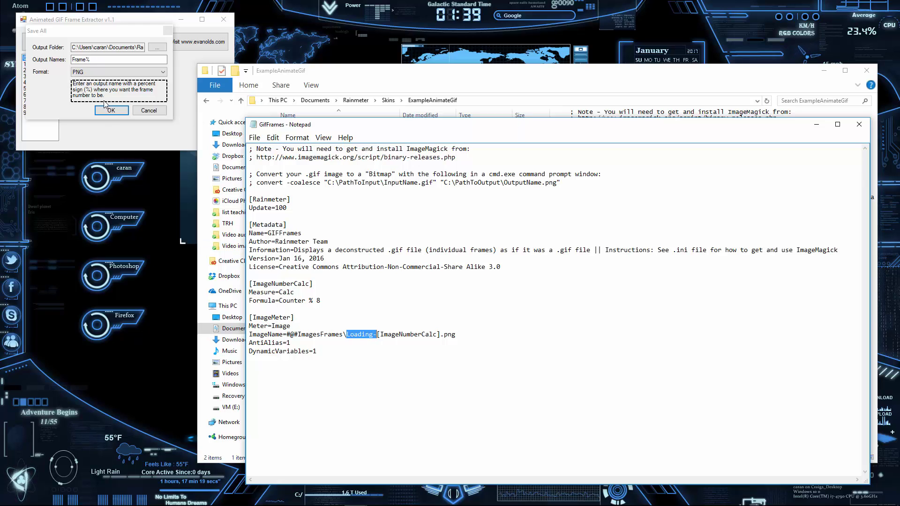
- Copy the "Loading-" prefix from the ImageName line in GifFrames and paste it over "Frame", making the output names Loading-%
right_click(363, 337)
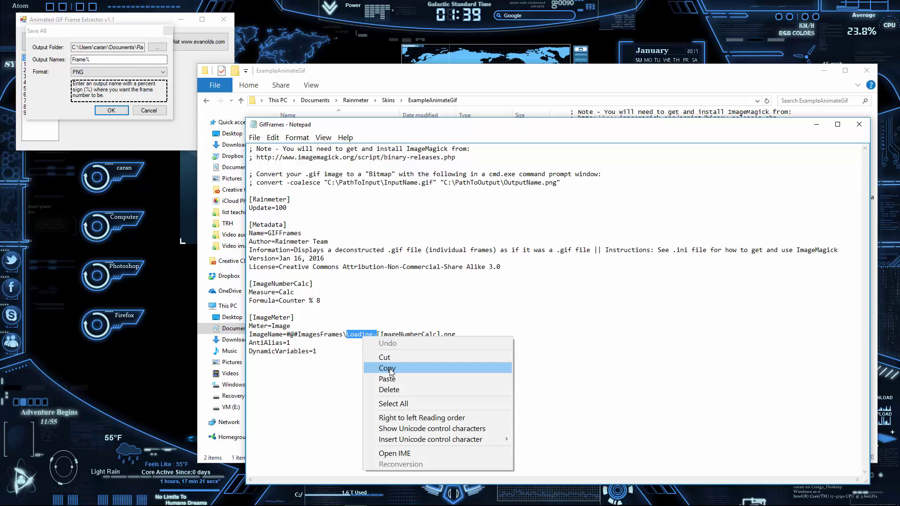
left_click(382, 368)
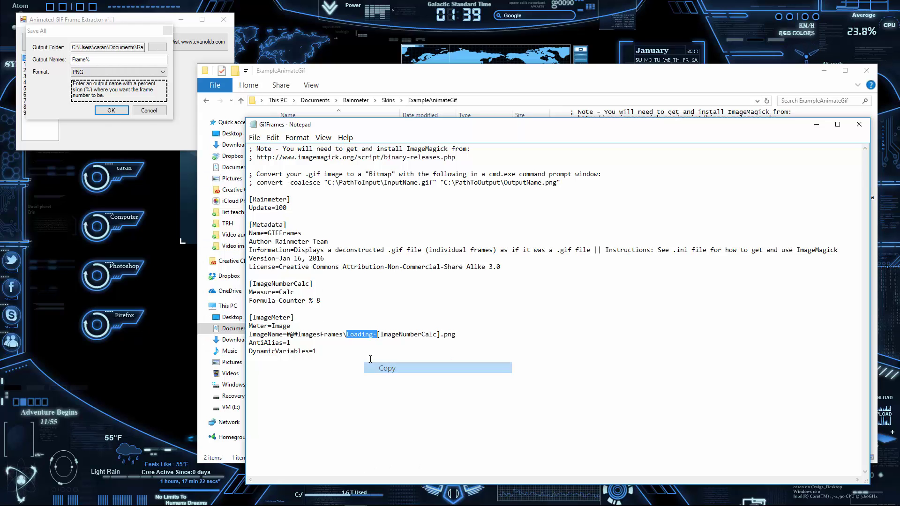
left_click(87, 60)
right_click(83, 59)
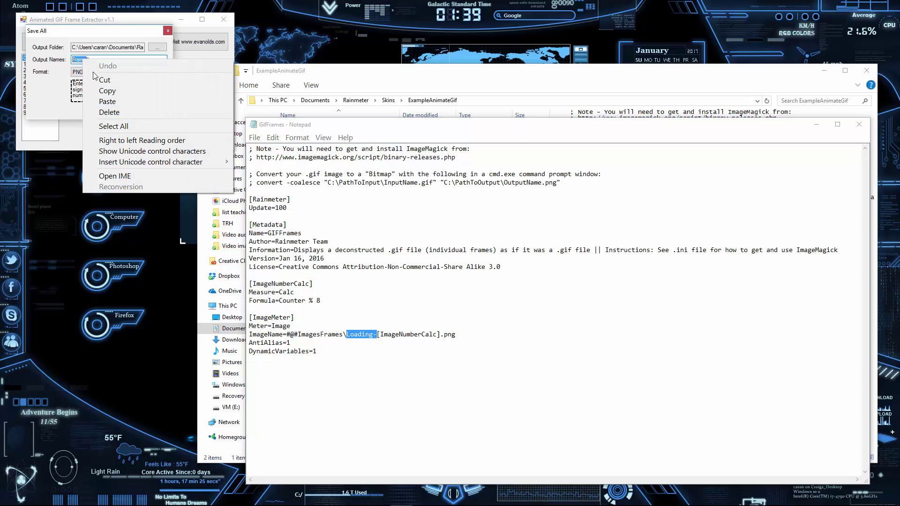
left_click(131, 102)
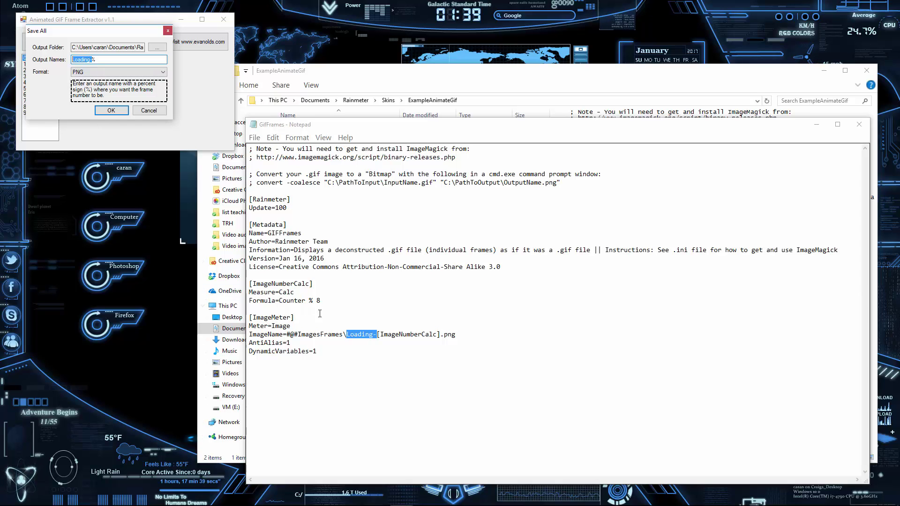
- Examine the ImageName line under [ImageMeter], including its ImagesFrames path and "Loading-" file name prefix
left_click(369, 385)
left_click_drag(251, 334, 446, 334)
left_click(408, 343)
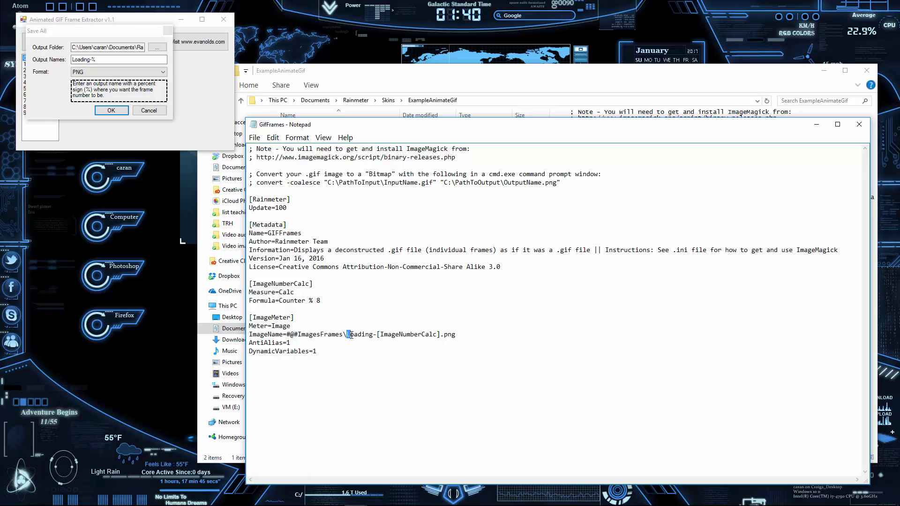
left_click_drag(375, 336, 350, 331)
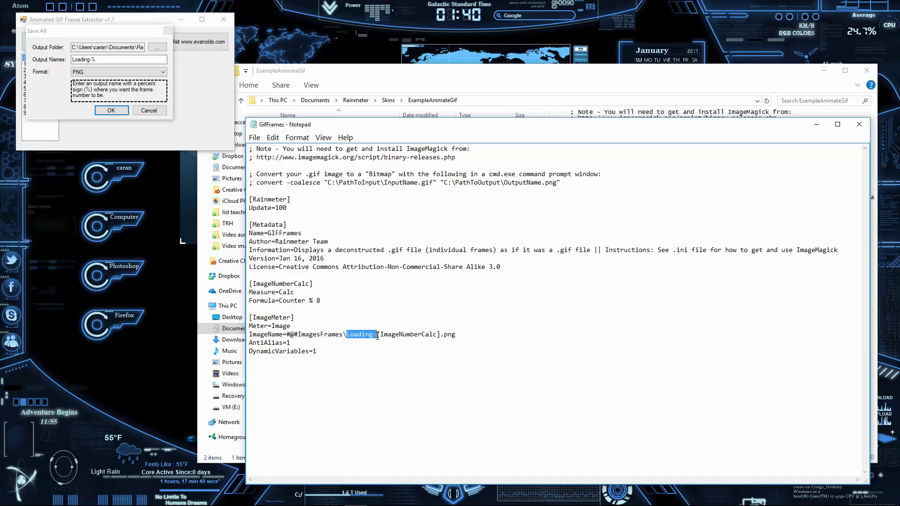
left_click_drag(378, 336, 249, 334)
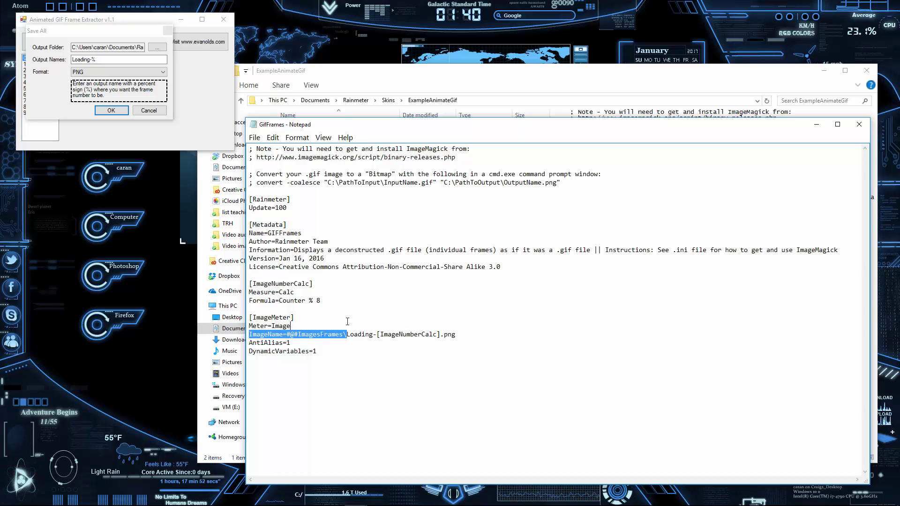
- Extract all GIF frames as PNG files with the output names Loading-%
left_click(93, 59)
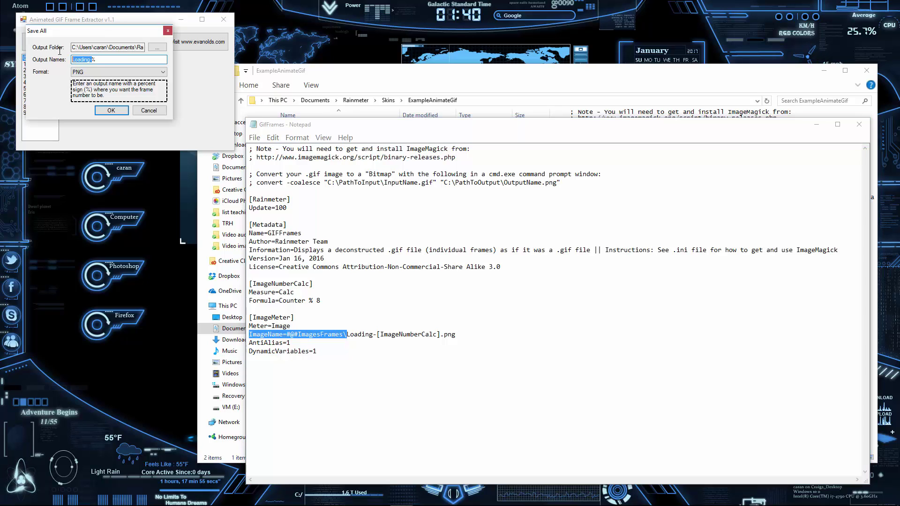
double_click(92, 60)
left_click_drag(111, 31, 206, 60)
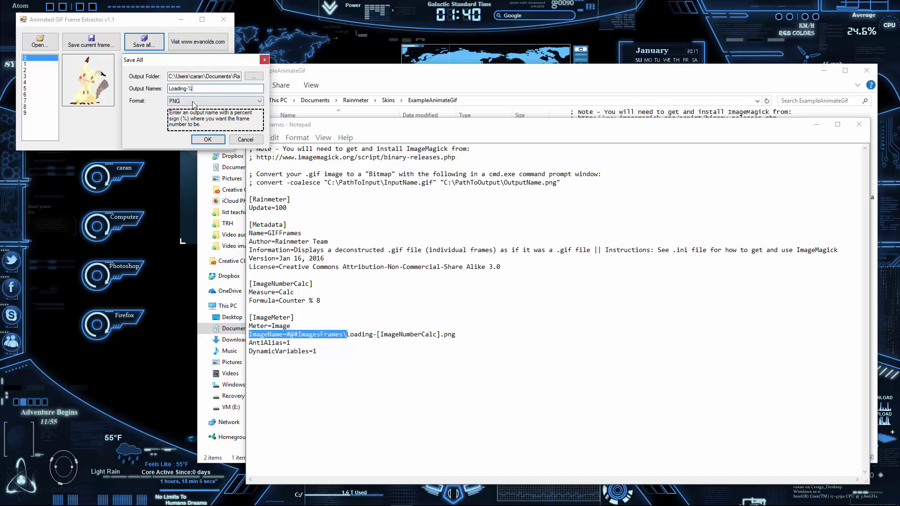
left_click(194, 104)
left_click(194, 105)
left_click(196, 105)
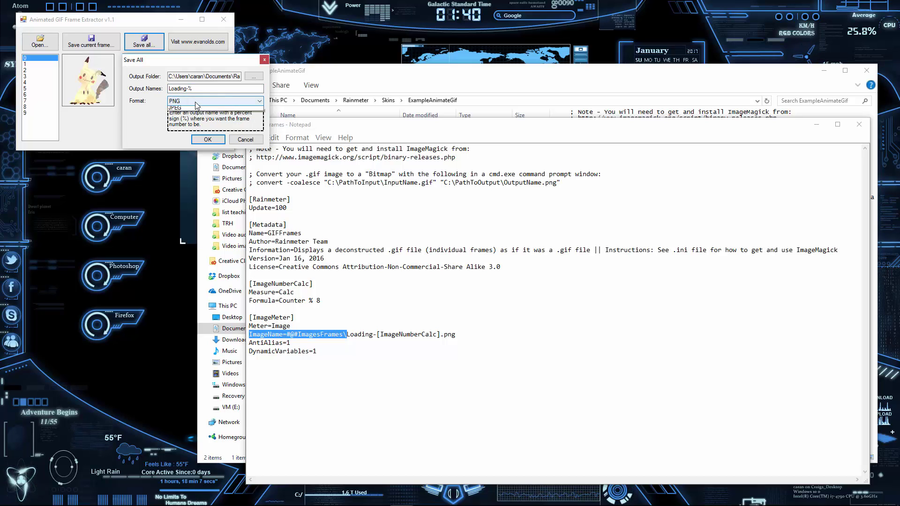
left_click(195, 107)
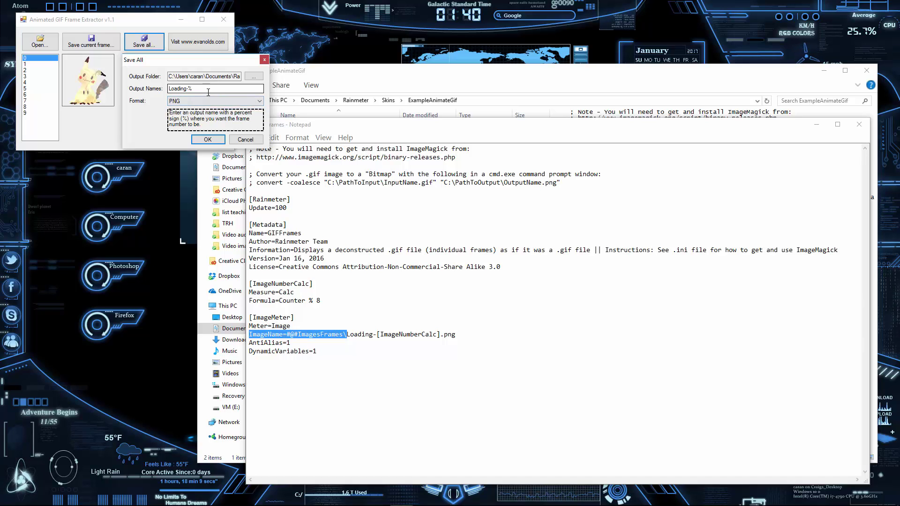
left_click(208, 139)
left_click(335, 129)
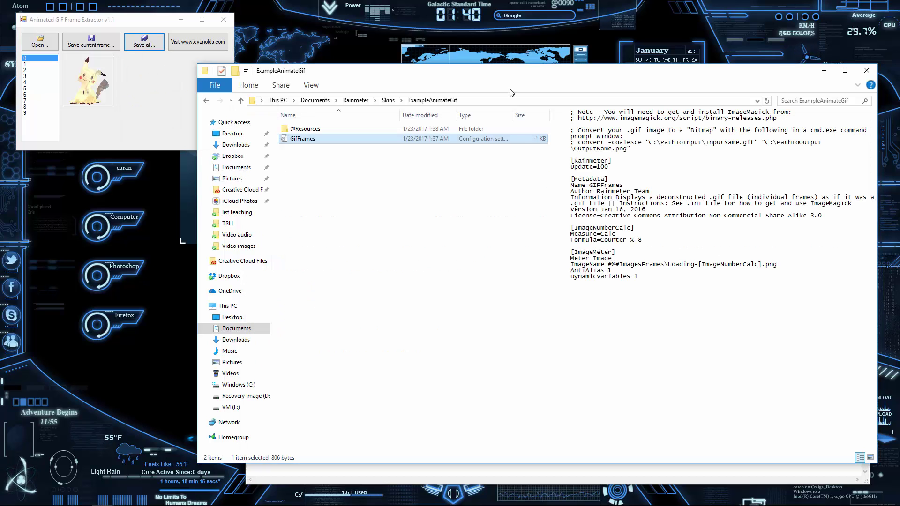
double_click(335, 129)
double_click(336, 131)
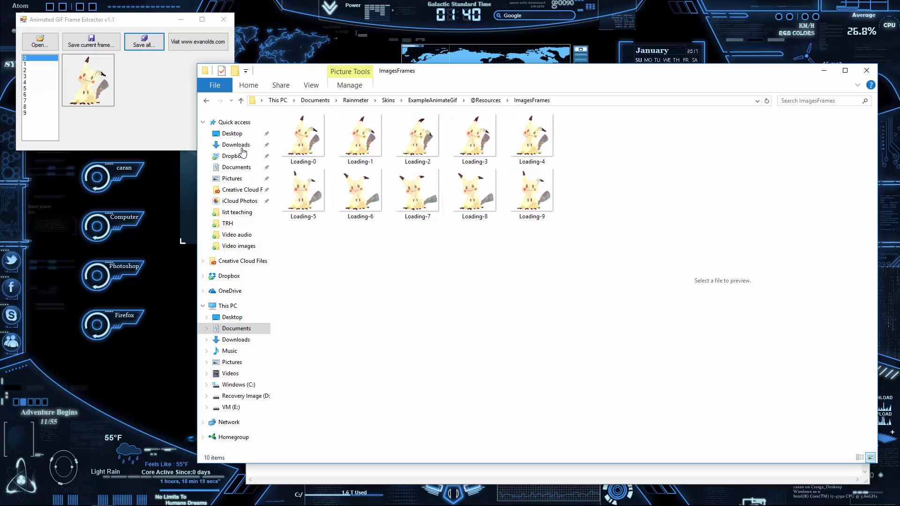
- Match the GifFrames counter to the last extracted frame number by setting Formula=Counter % 9, and save the file
left_click(314, 472)
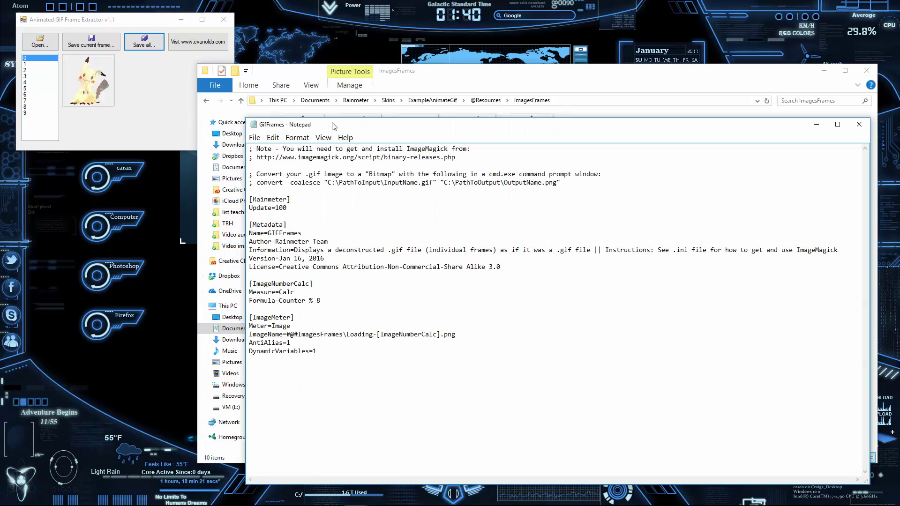
left_click_drag(410, 129, 411, 127)
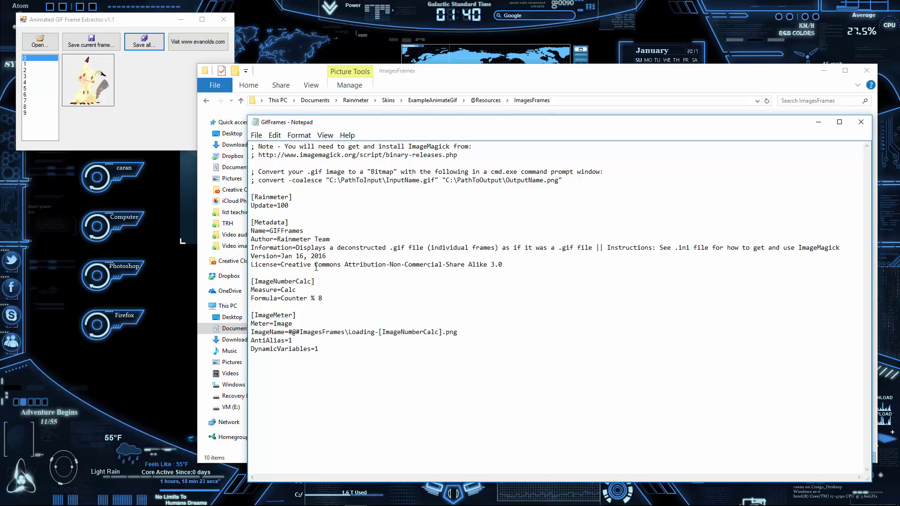
left_click(28, 112)
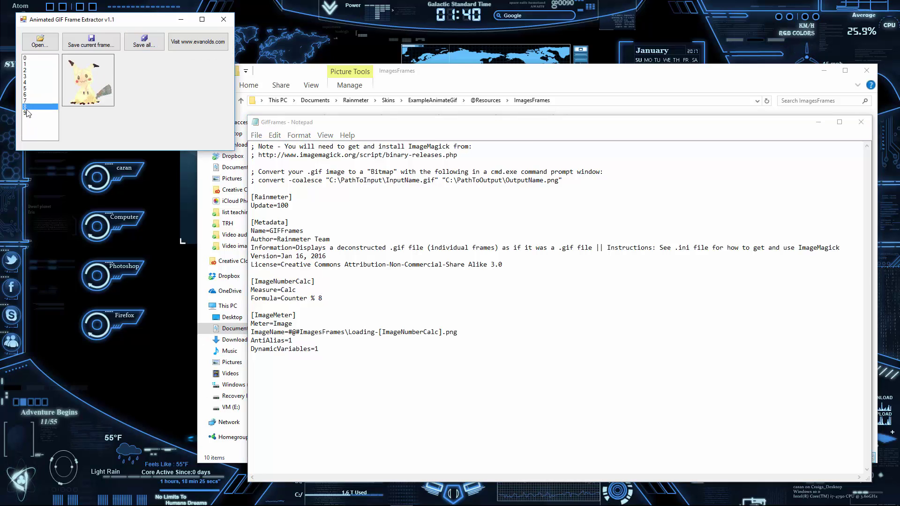
double_click(321, 299)
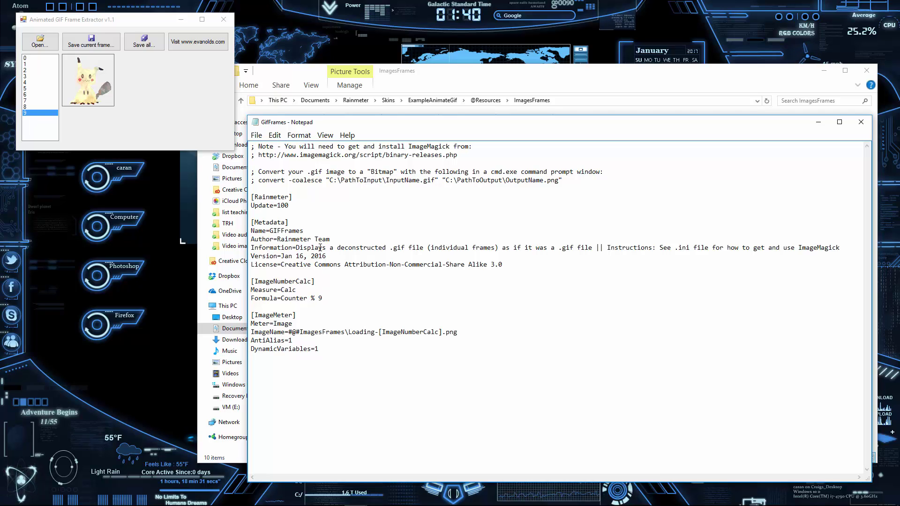
left_click(256, 135)
left_click(269, 169)
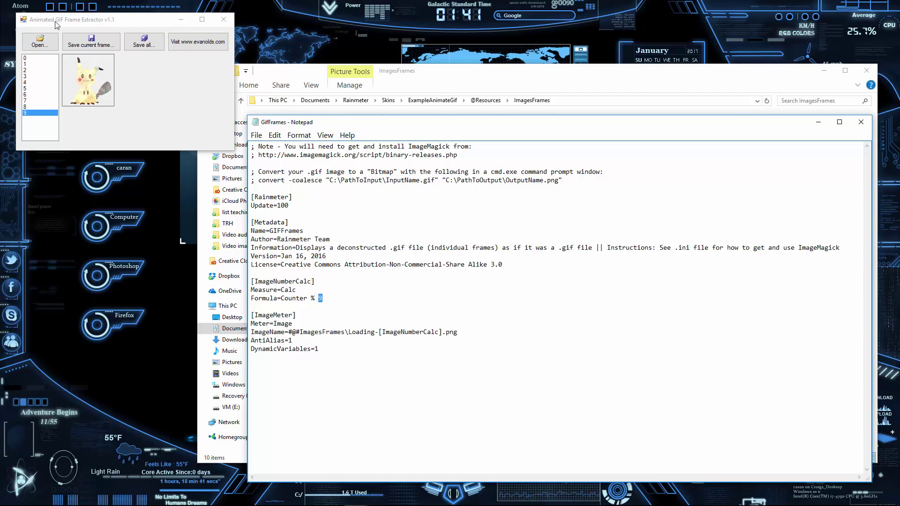
- Compare frames 1, 2 and 3 of the GIF in the frame extractor's preview
left_click(28, 63)
left_click(30, 69)
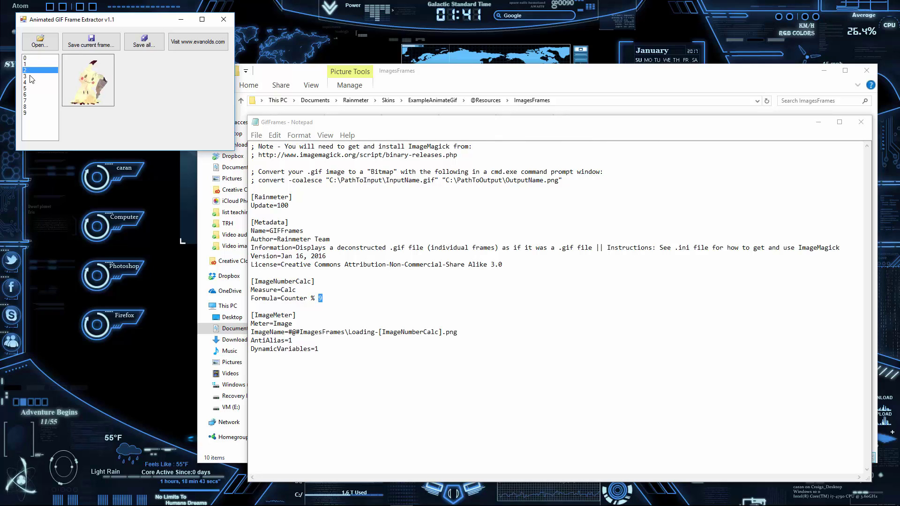
left_click(31, 76)
left_click(31, 64)
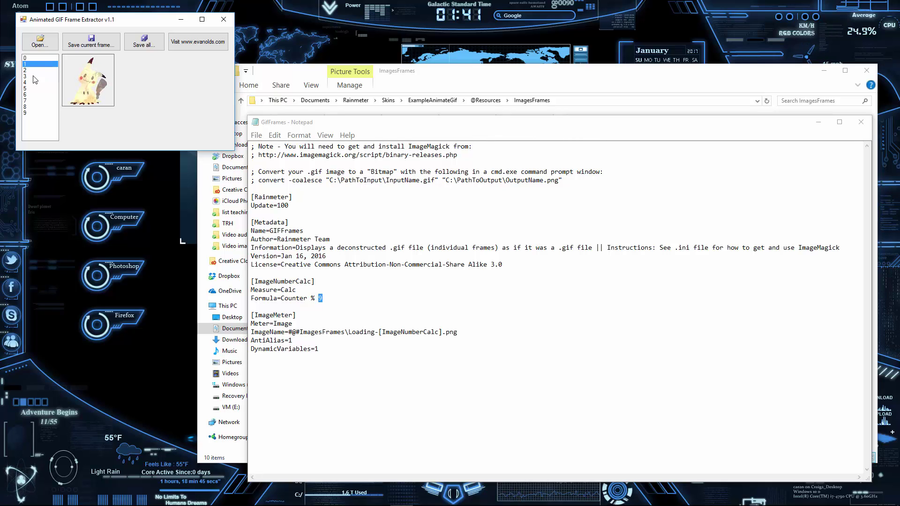
left_click(32, 76)
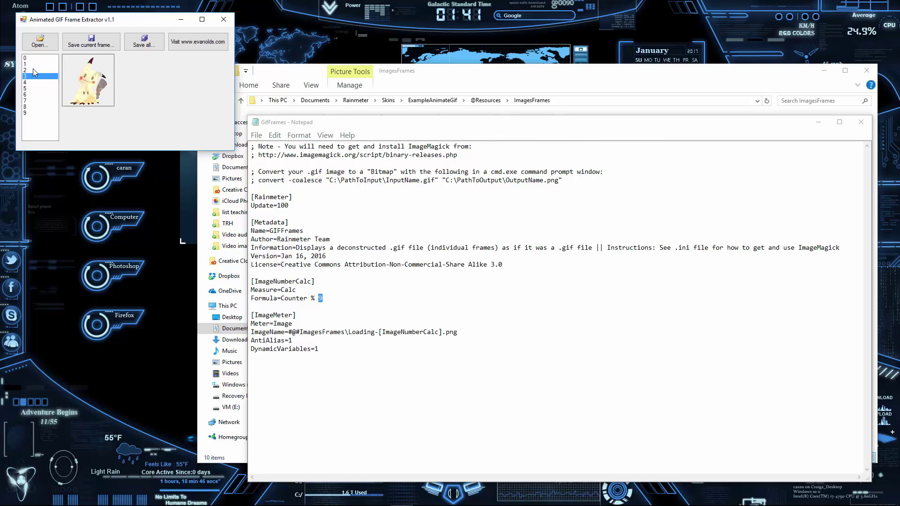
left_click(430, 347)
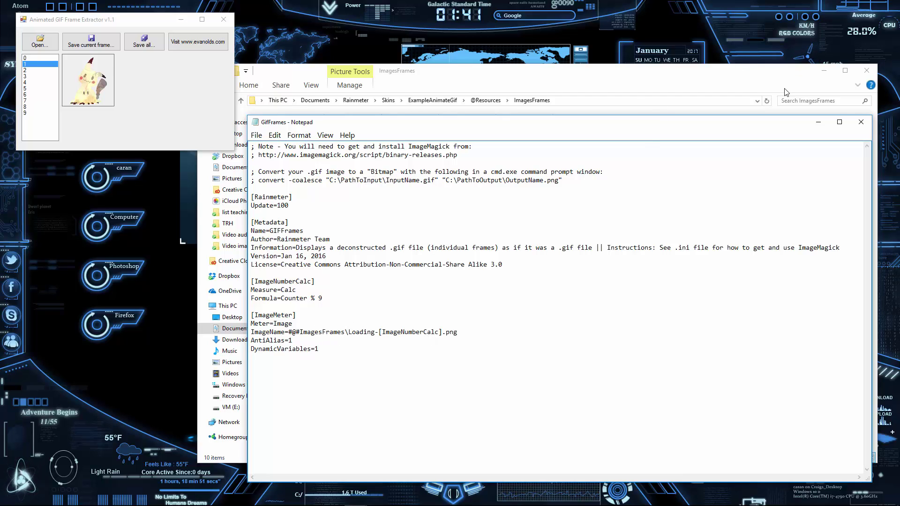
- Minimize the folder, extractor and Notepad windows and load the GifFrames.ini skin from ExampleAnimateGif in Manage Rainmeter
left_click(825, 72)
left_click(181, 20)
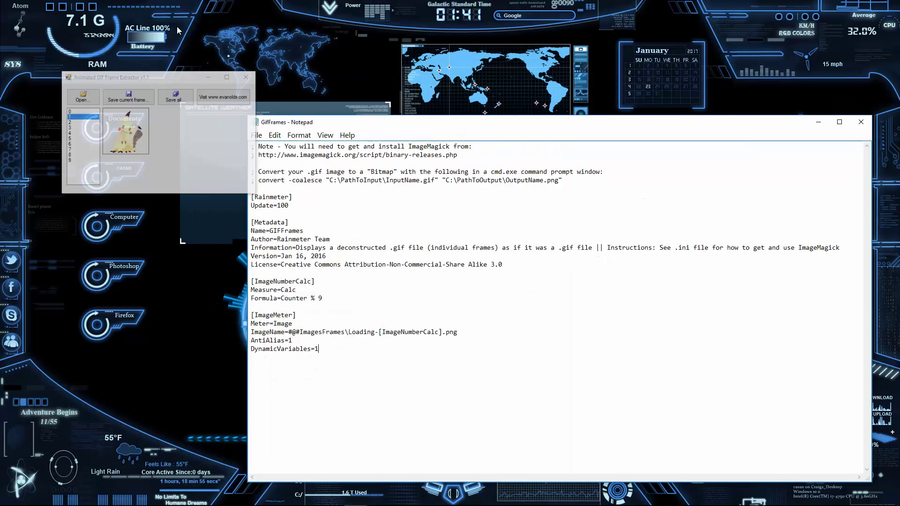
left_click(818, 122)
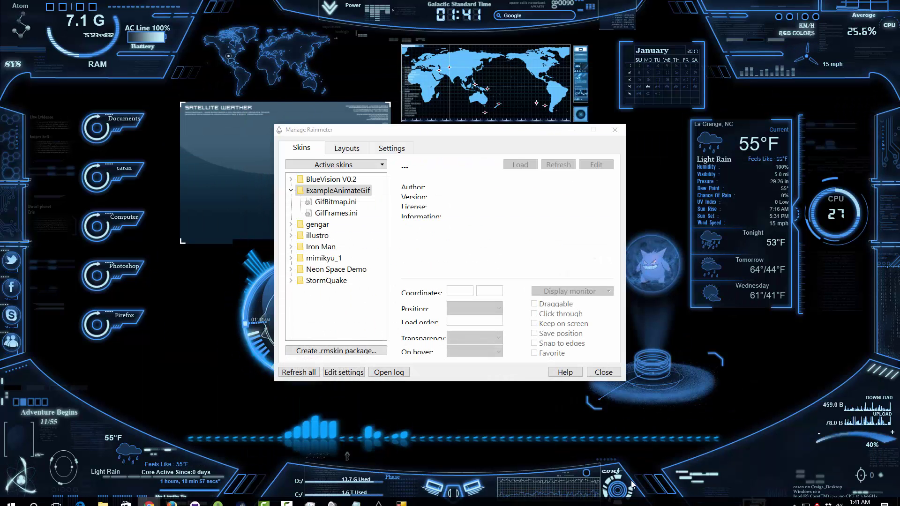
left_click(344, 214)
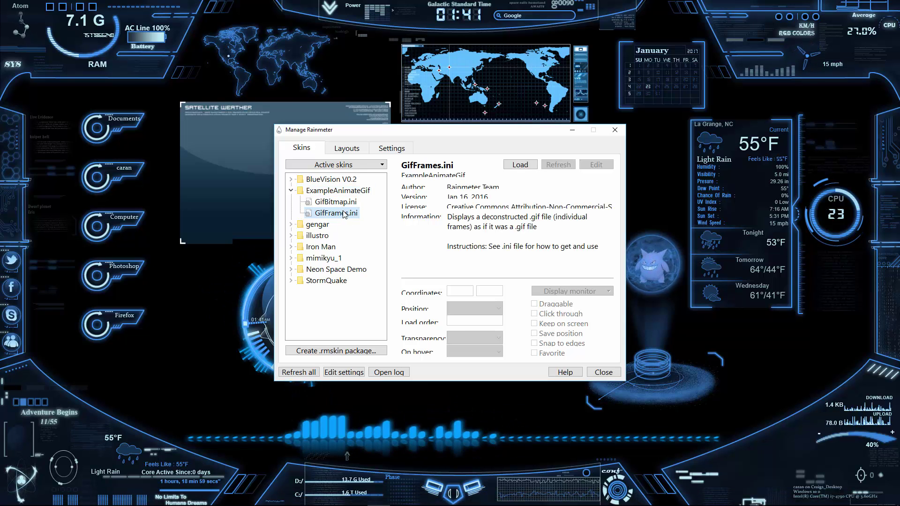
double_click(345, 214)
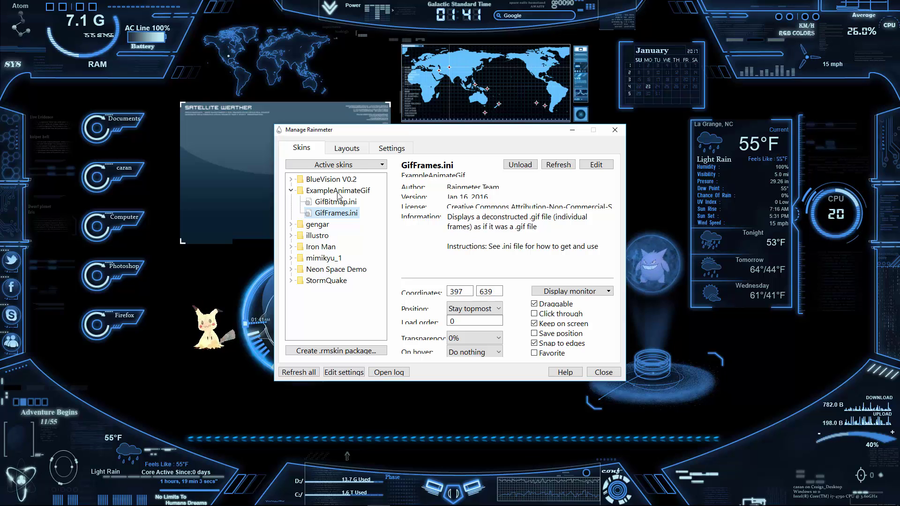
left_click(352, 192)
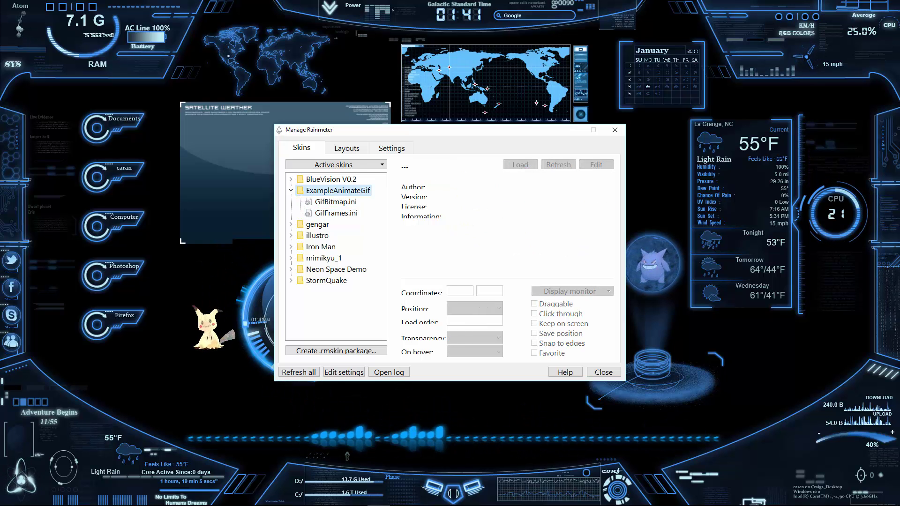
mouse_move(866, 503)
left_click(794, 497)
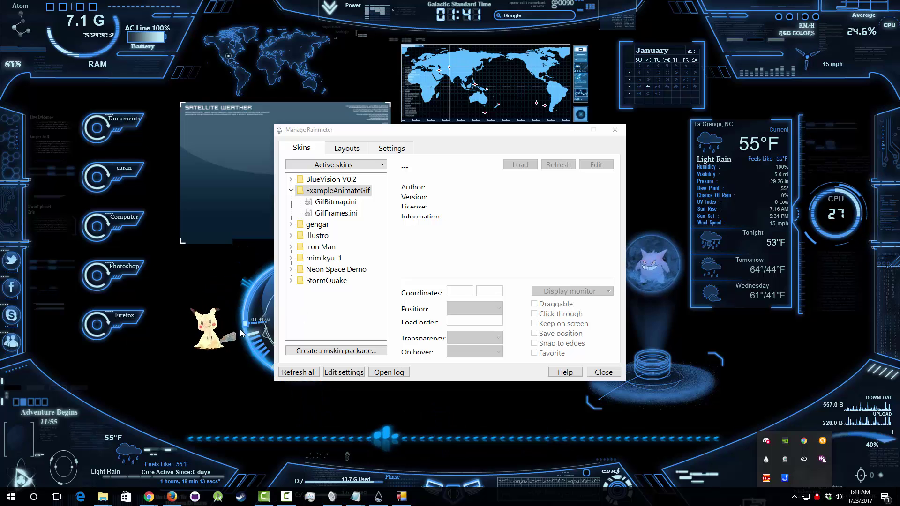
- Try to load the GifBitmap.ini skin, dismiss the message, and load GifFrames.ini again
left_click(335, 206)
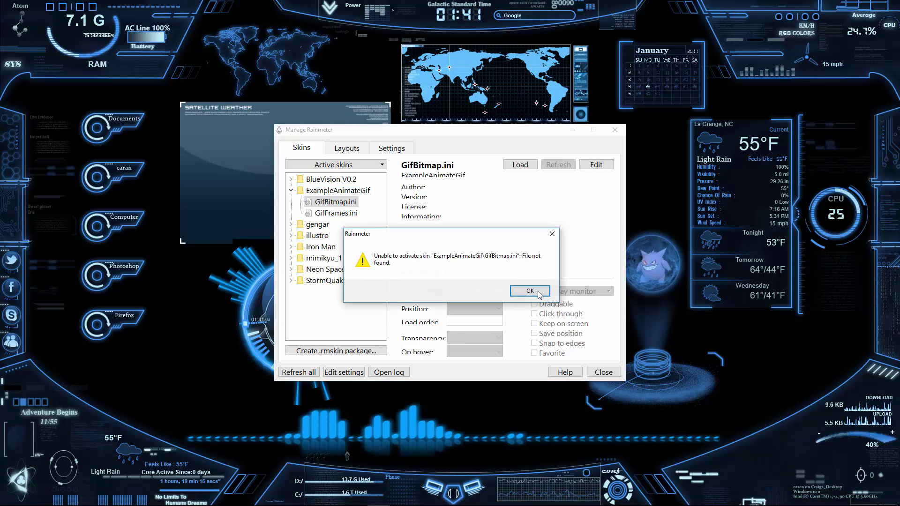
left_click(526, 291)
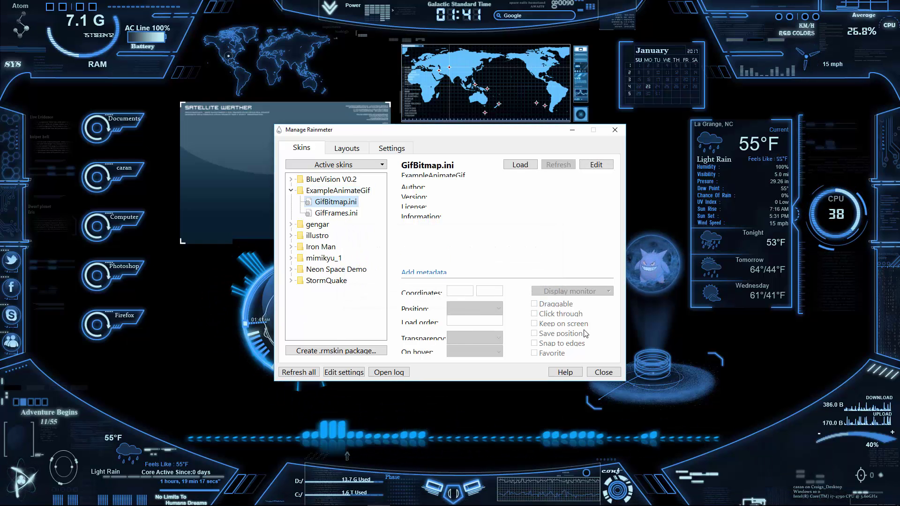
double_click(355, 213)
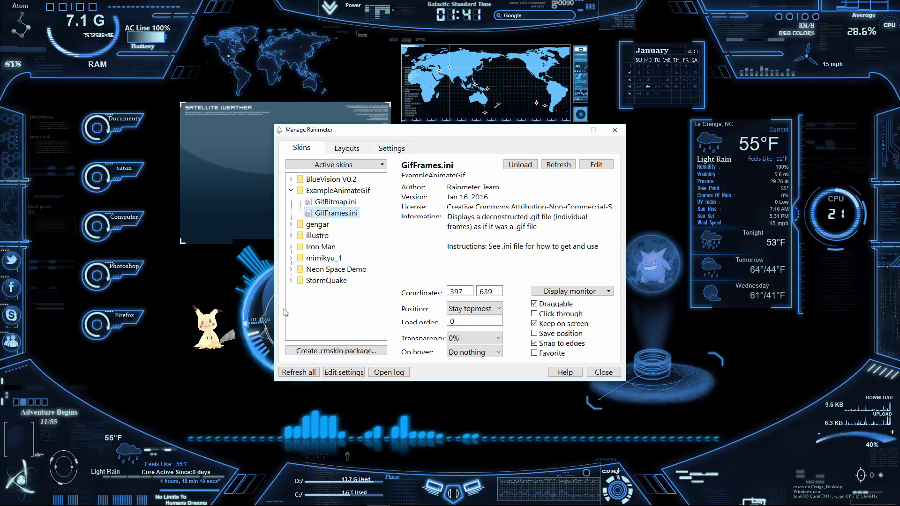
- Move the animated character skin down beside the Firefox launcher, to about coordinates 354, 684
left_click_drag(213, 343, 193, 358)
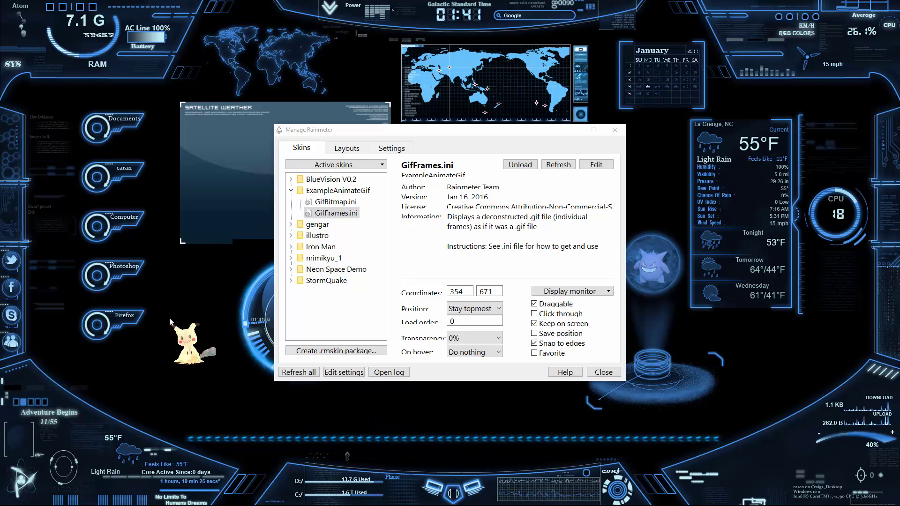
mouse_move(187, 356)
left_mouse_down()
mouse_move(638, 336)
mouse_move(642, 272)
mouse_move(644, 291)
mouse_move(697, 164)
mouse_move(708, 171)
mouse_move(300, 452)
mouse_move(187, 364)
left_mouse_up()
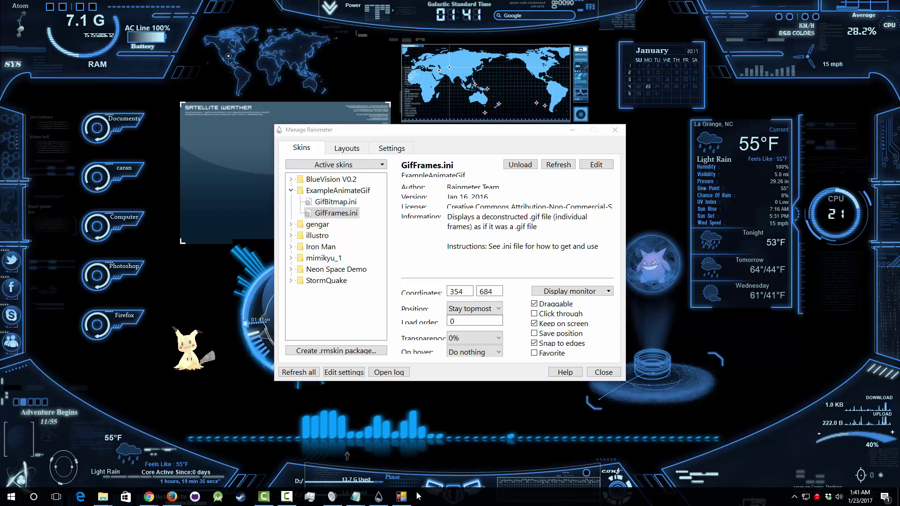
- Close both open GifFrames Notepad windows
mouse_move(366, 494)
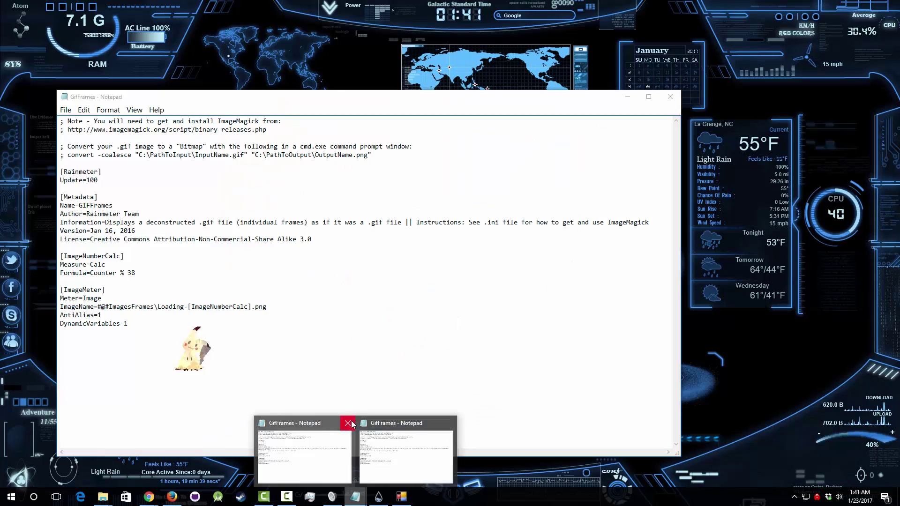
left_click(351, 425)
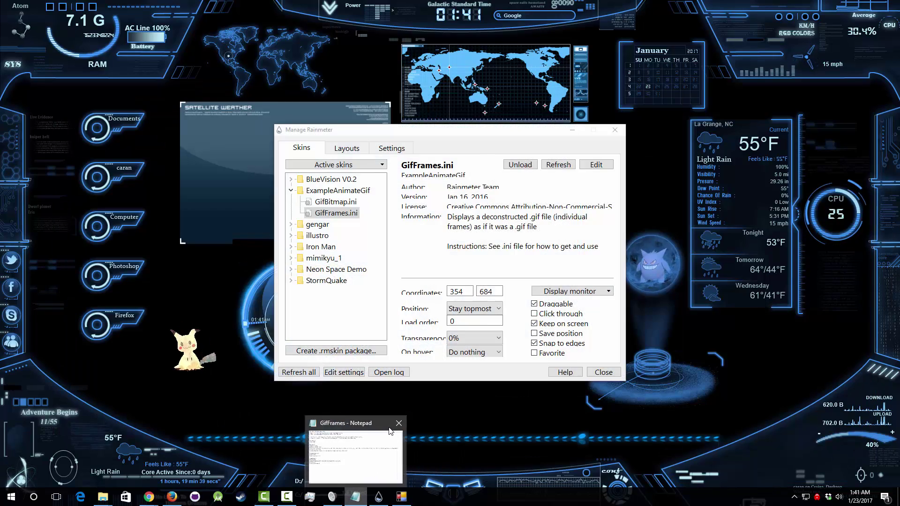
left_click(404, 418)
- Reopen the GifFrames configuration file from the ExampleAnimateGif folder and minimize the folder window
mouse_move(100, 498)
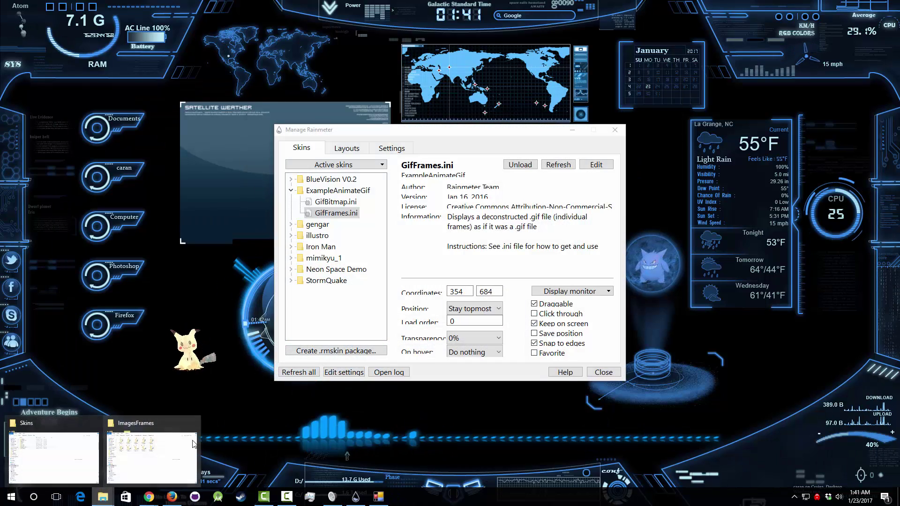
left_click(145, 450)
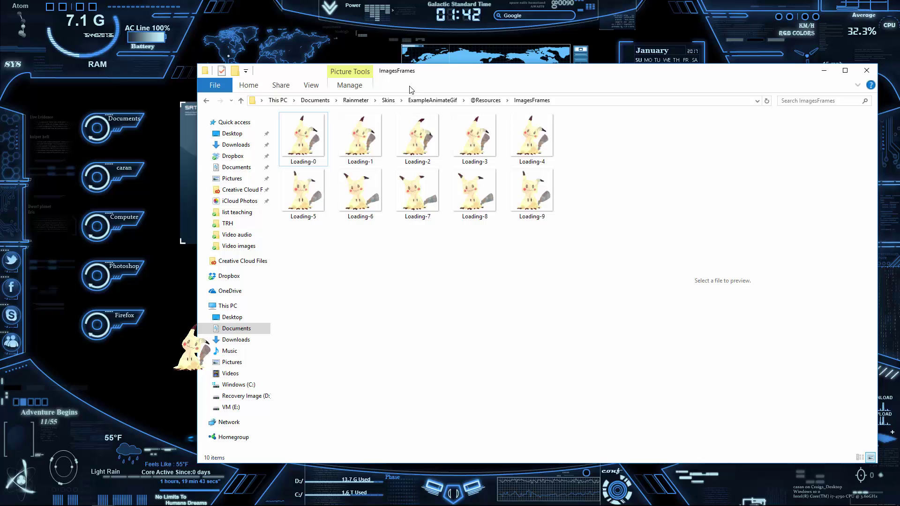
left_click(486, 100)
left_click(432, 101)
double_click(372, 139)
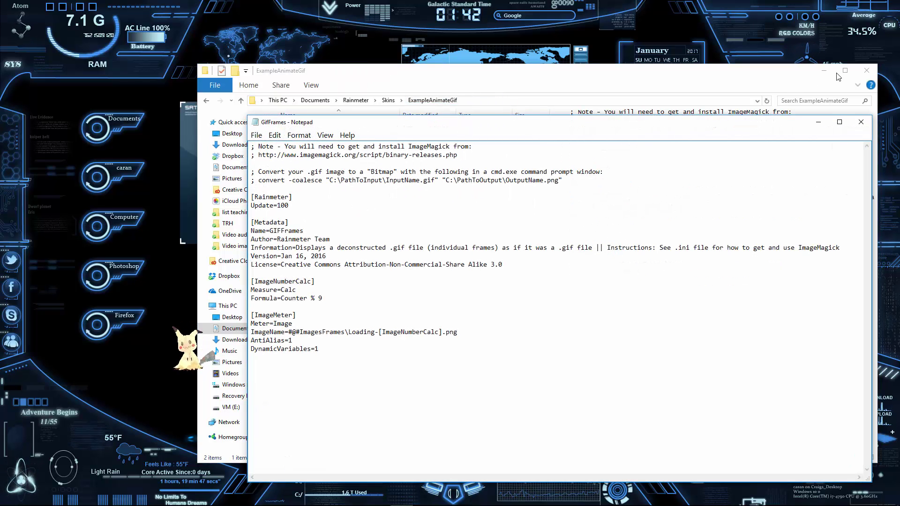
left_click(824, 70)
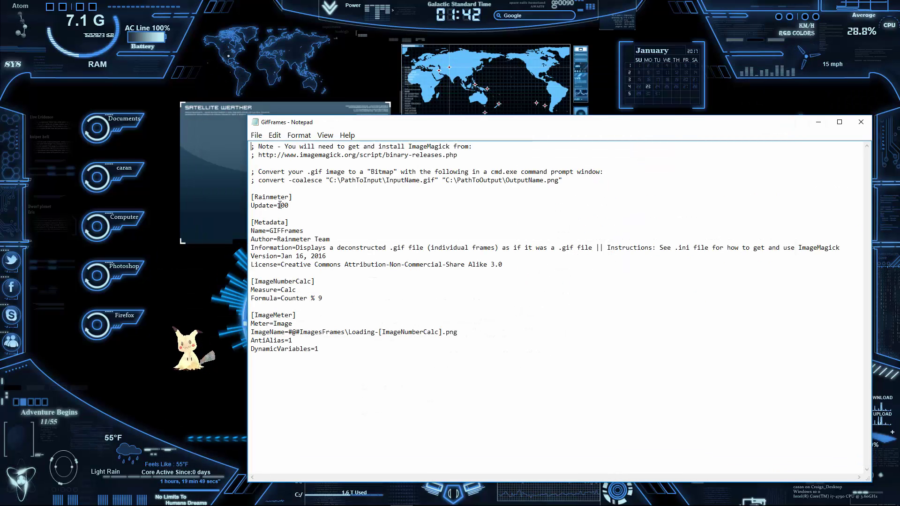
- Set Update=150 under [Rainmeter] in GifFrames and save the file
left_click_drag(280, 205, 277, 205)
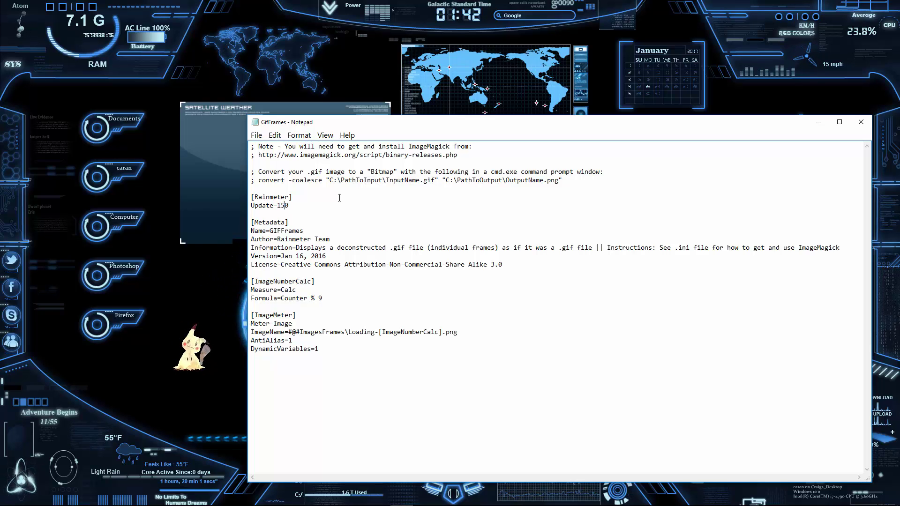
left_click(256, 135)
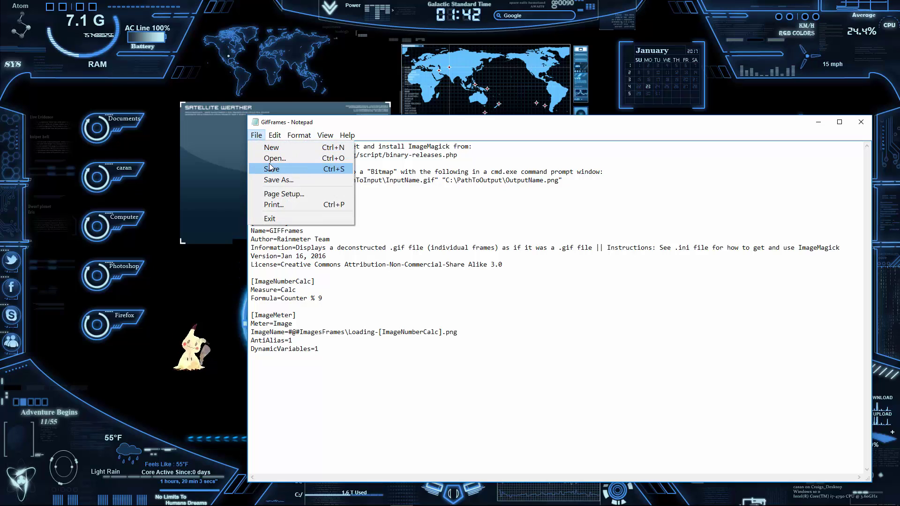
left_click(270, 168)
- Refresh the ExampleAnimateGif character skin to apply the saved Update value
right_click(190, 359)
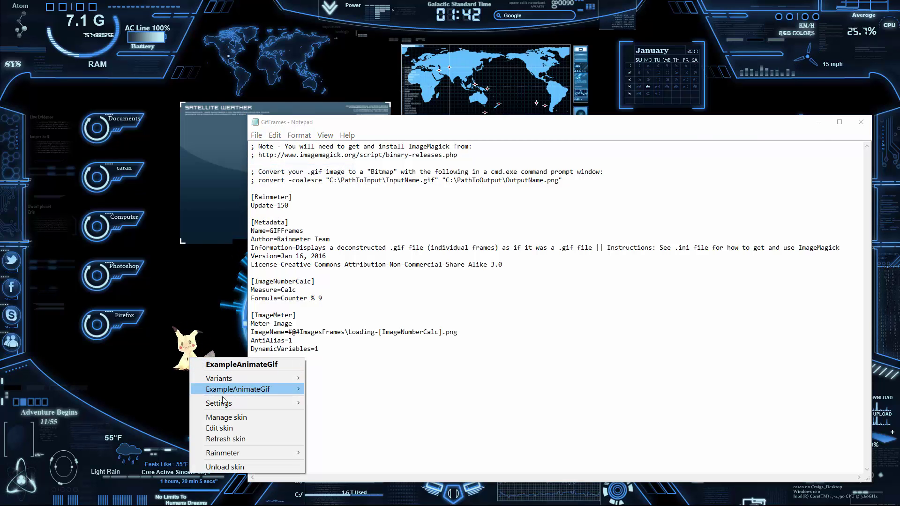
left_click(238, 440)
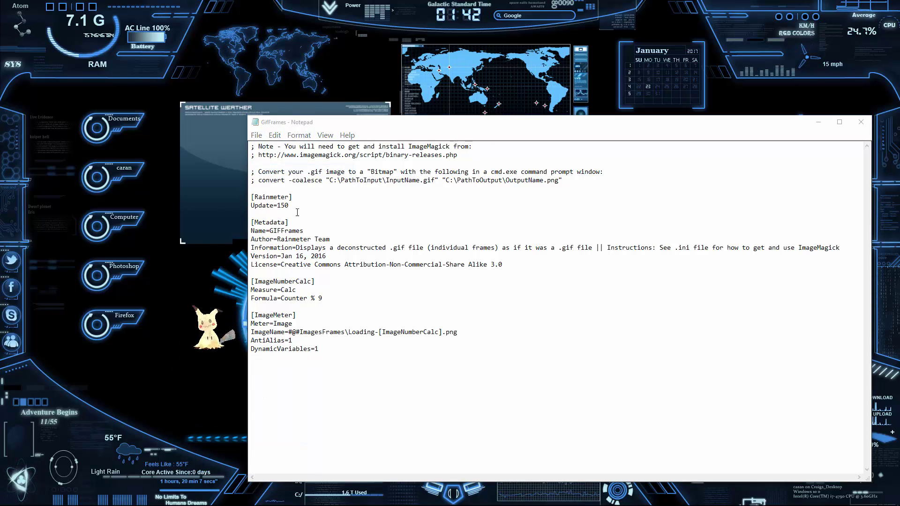
- Set Update=300 under [Rainmeter] in GifFrames, save and minimize the file, and refresh the ExampleAnimateGif skin
left_click(282, 208)
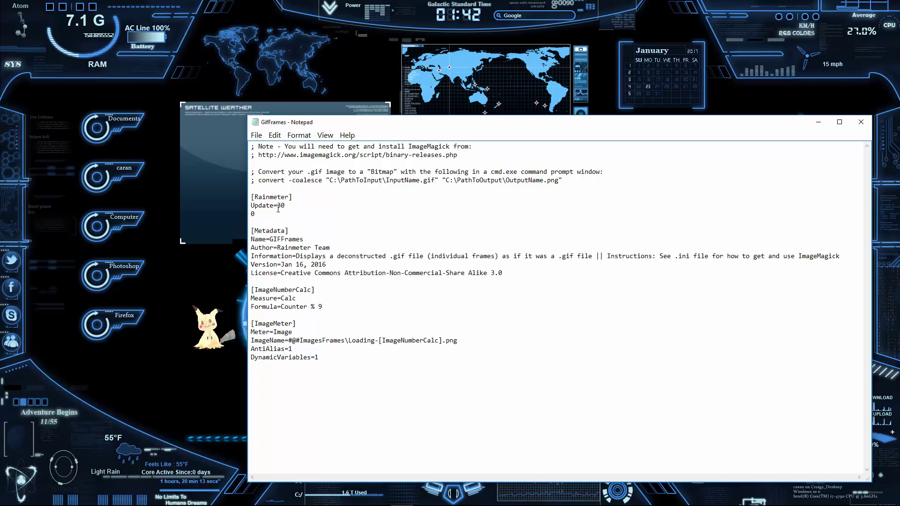
left_click(256, 136)
left_click(267, 169)
left_click(818, 122)
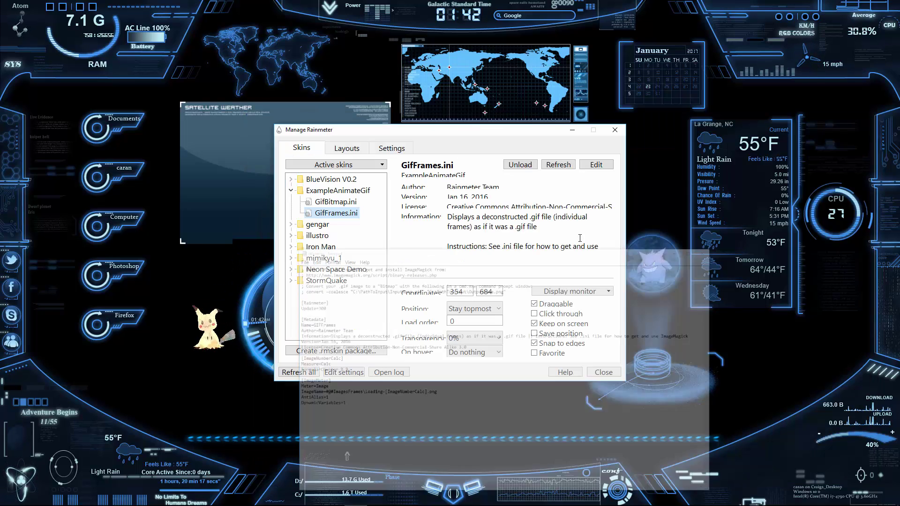
right_click(207, 338)
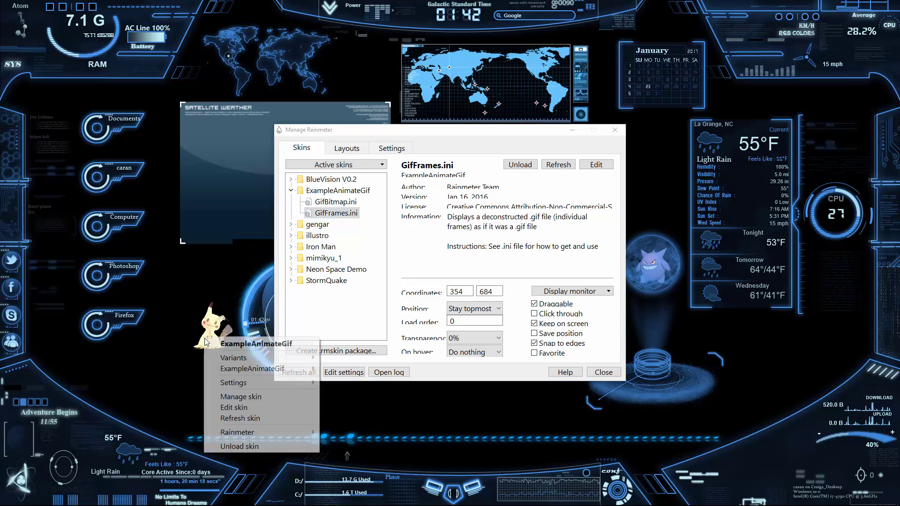
left_click(251, 419)
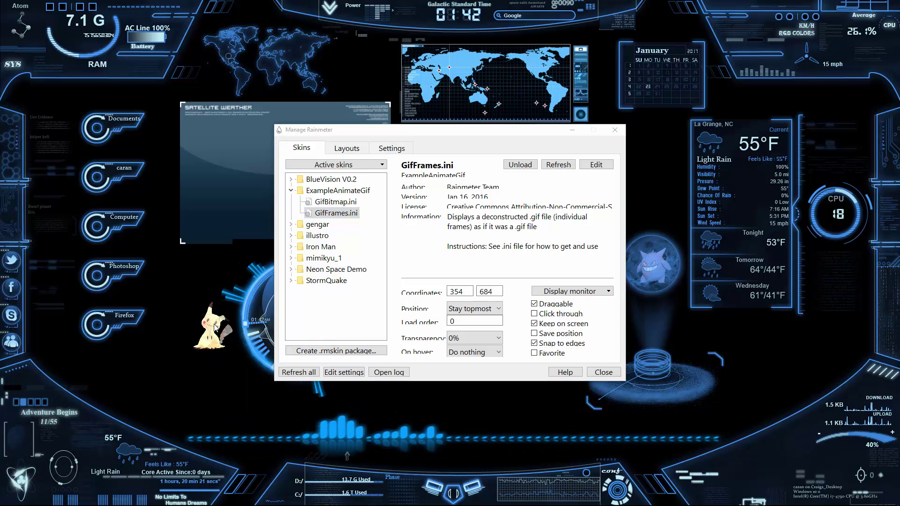
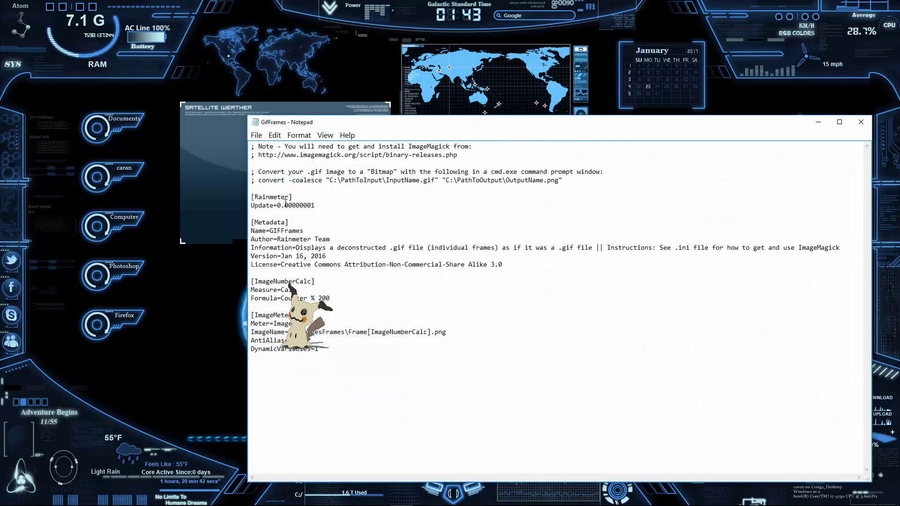
- Set Update=100 under [Rainmeter] in the mimikyu_1 GifFrames file, save it, and refresh the mimikyu_1 skin
left_click_drag(277, 205, 326, 206)
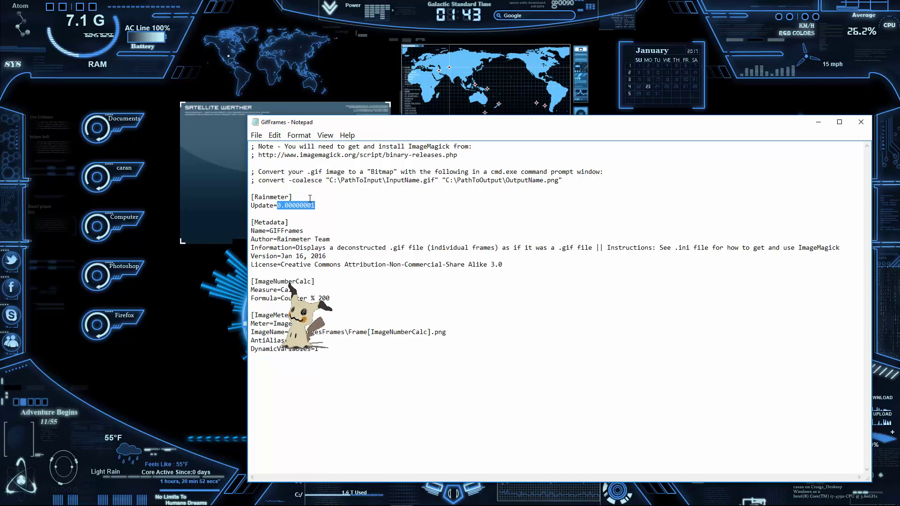
type("100")
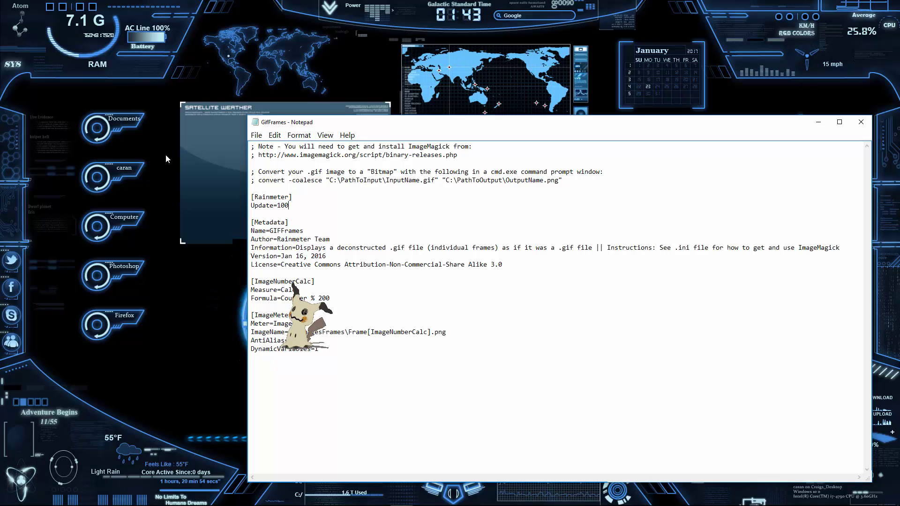
left_click(257, 136)
left_click(272, 175)
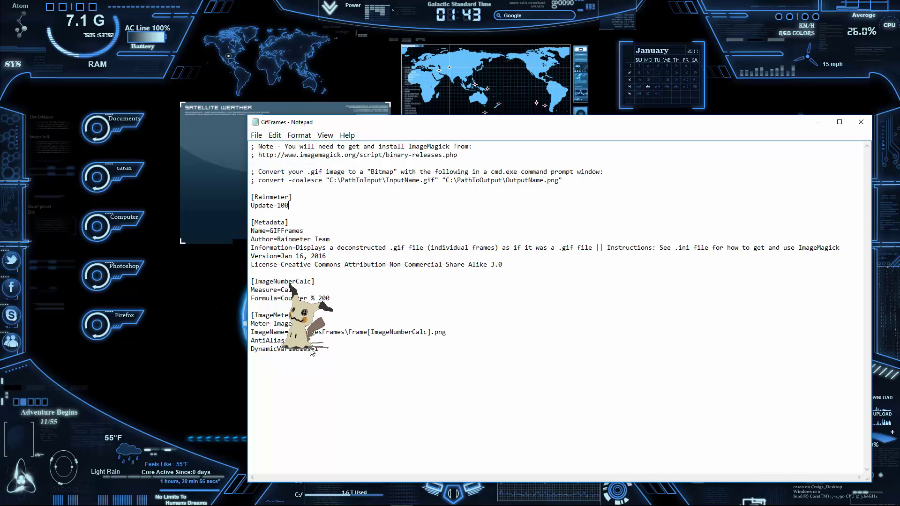
right_click(303, 341)
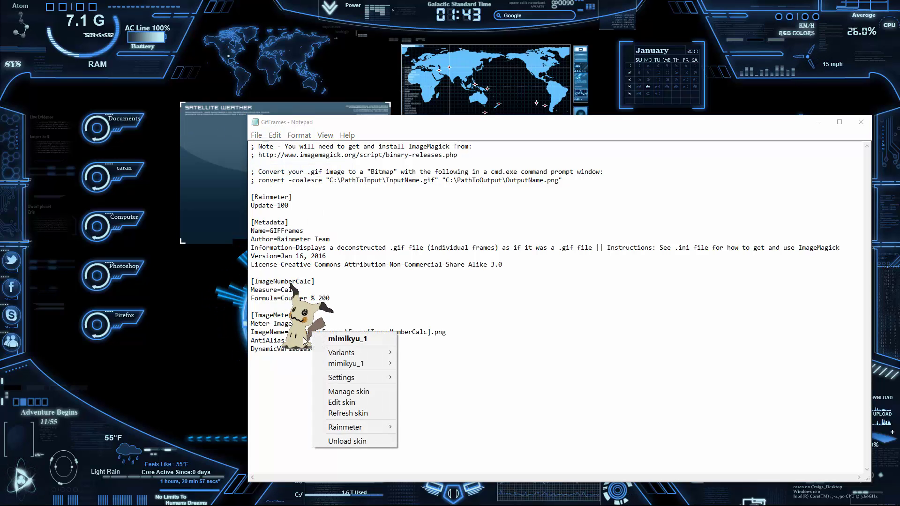
left_click(347, 413)
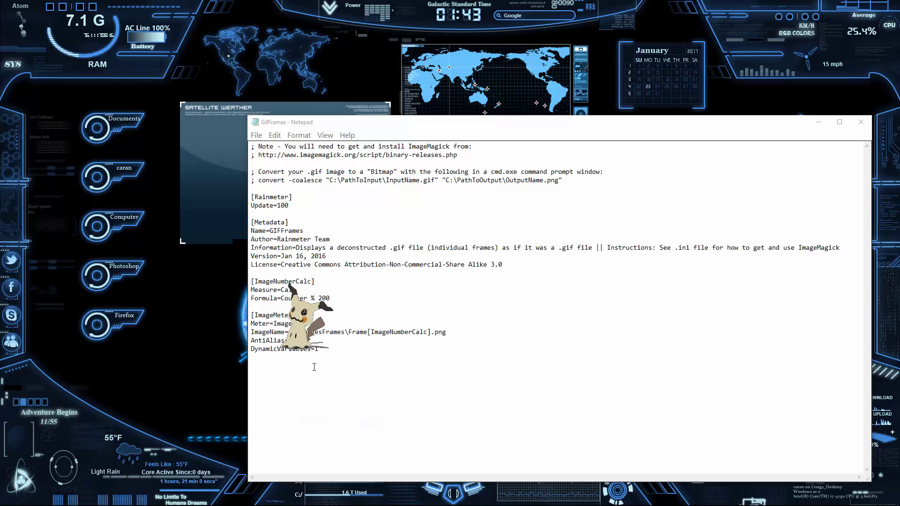
- Set Update=1 in the mimikyu_1 GifFrames file, save it, and refresh the mimikyu_1 skin
left_click(279, 206)
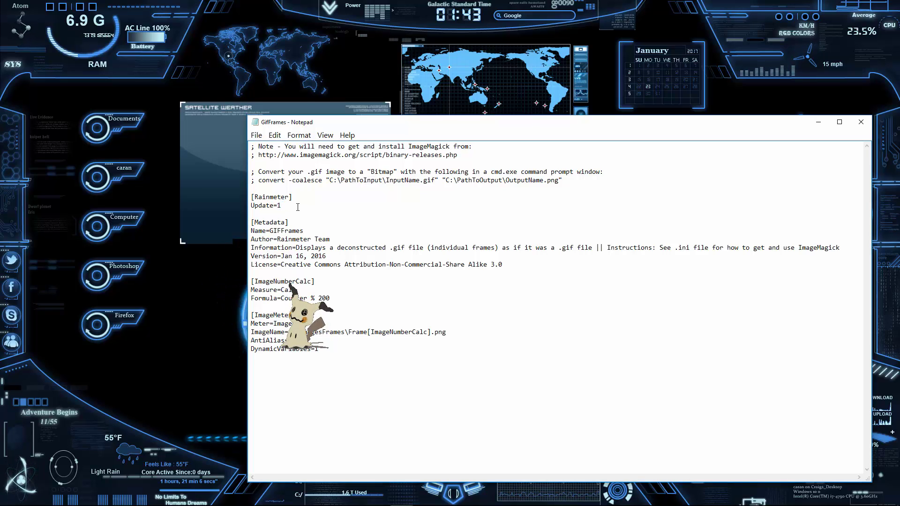
left_click(257, 135)
left_click(265, 169)
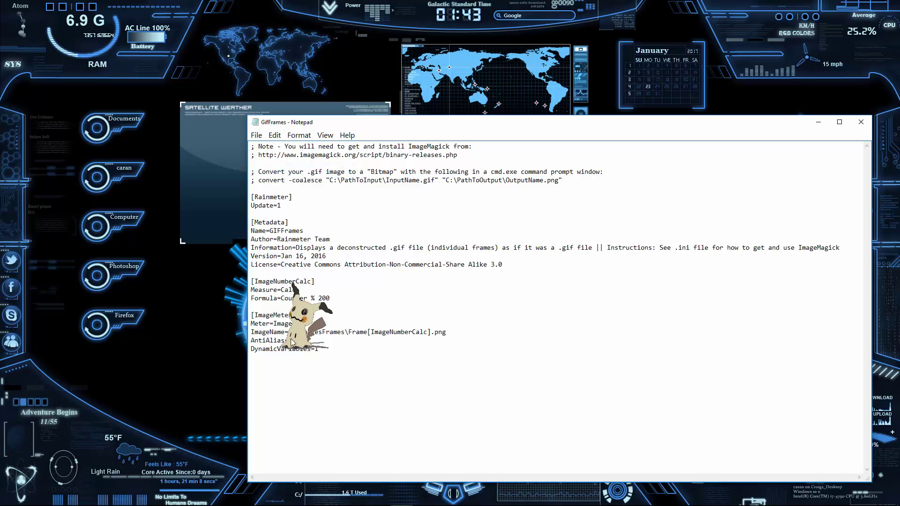
right_click(296, 343)
left_click(338, 422)
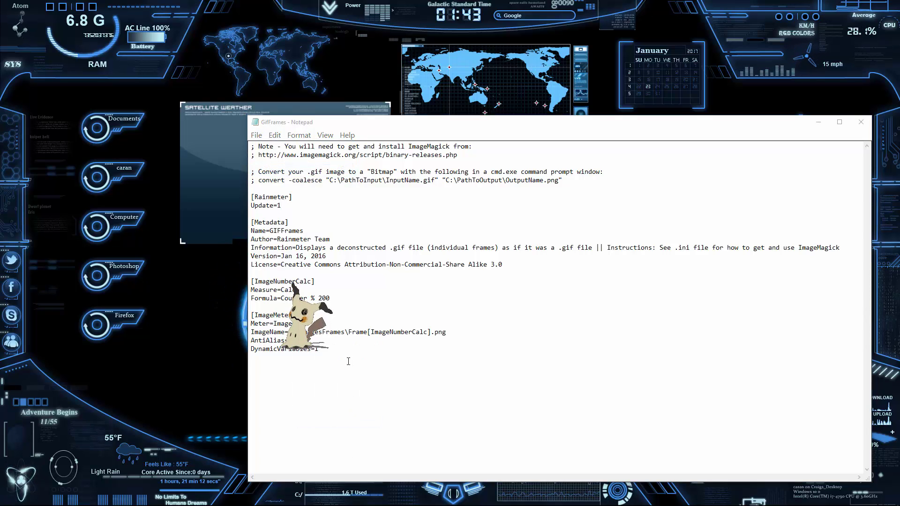
- Try Update=-100 in the mimikyu_1 GifFrames file, save it, and refresh the mimikyu_1 skin
left_click(279, 205)
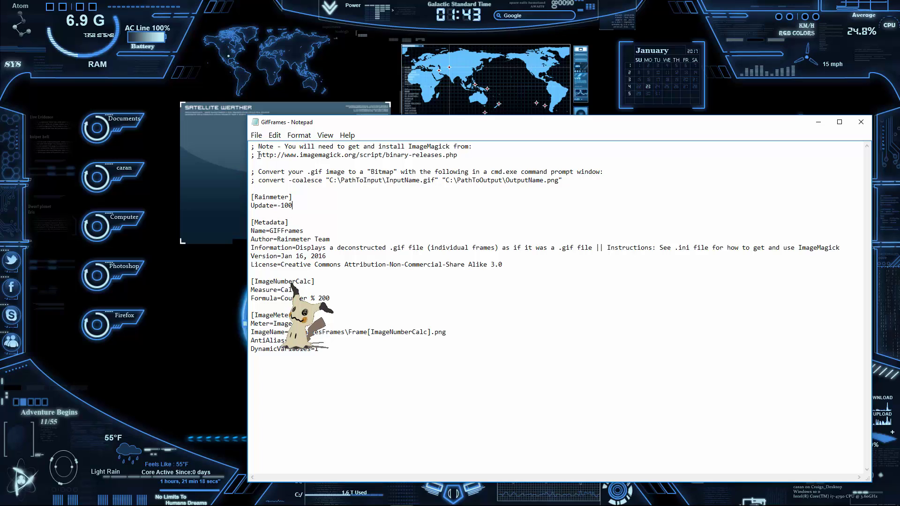
left_click(256, 135)
left_click(282, 169)
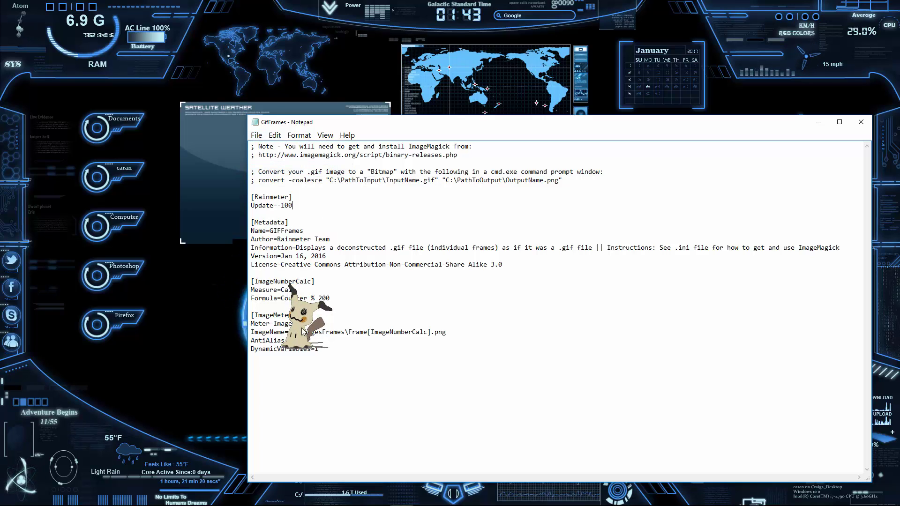
right_click(302, 328)
left_click(339, 412)
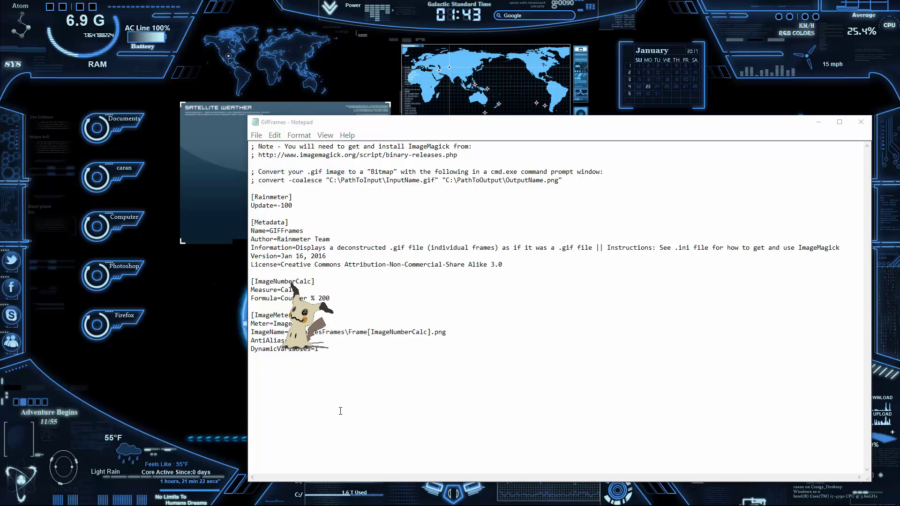
- Set Update=0 in the mimikyu_1 GifFrames file, save it, and refresh the mimikyu_1 skin
left_click(281, 205)
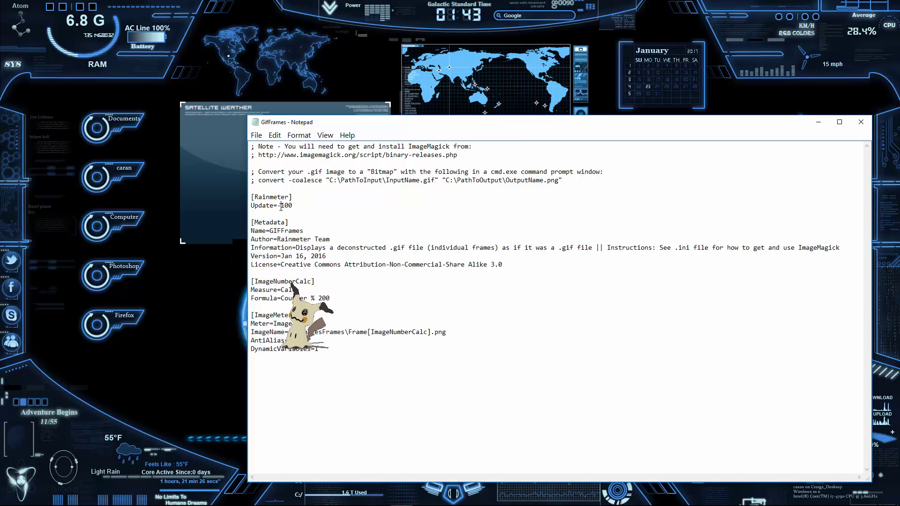
left_click_drag(279, 207, 297, 208)
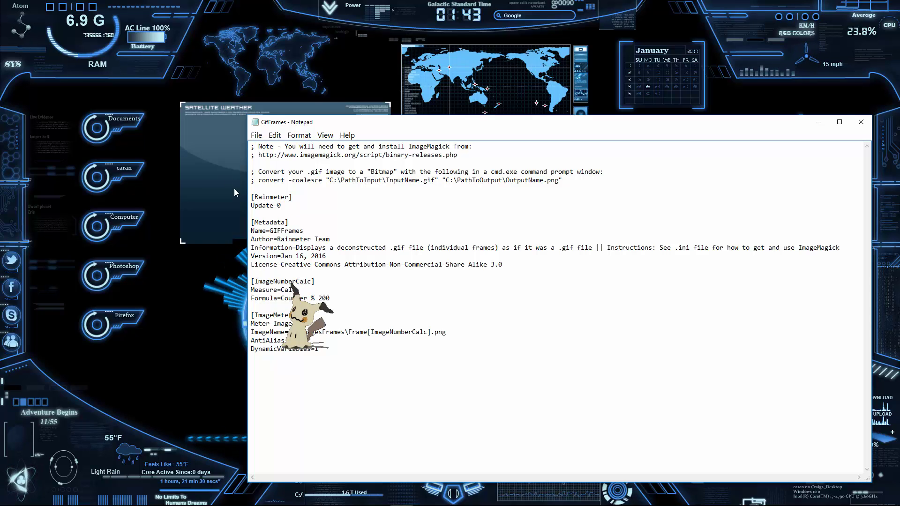
left_click(256, 135)
left_click(272, 169)
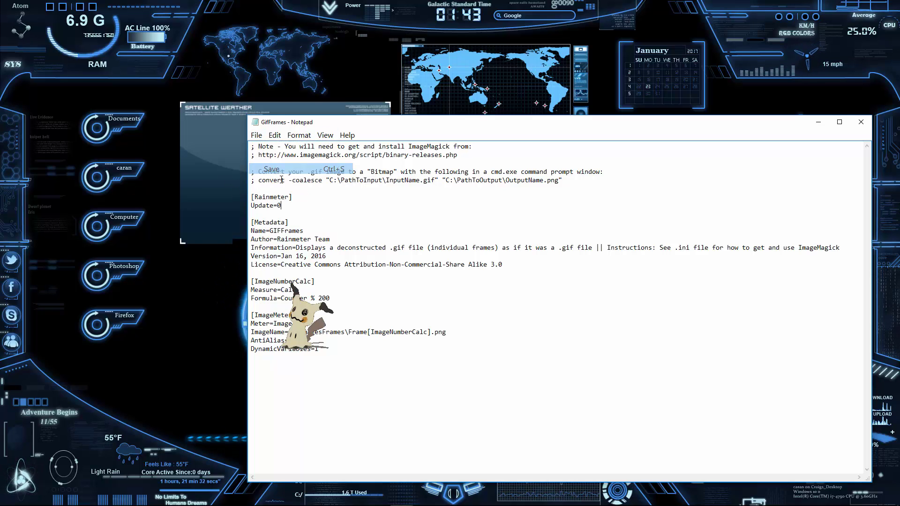
right_click(297, 347)
left_click(332, 422)
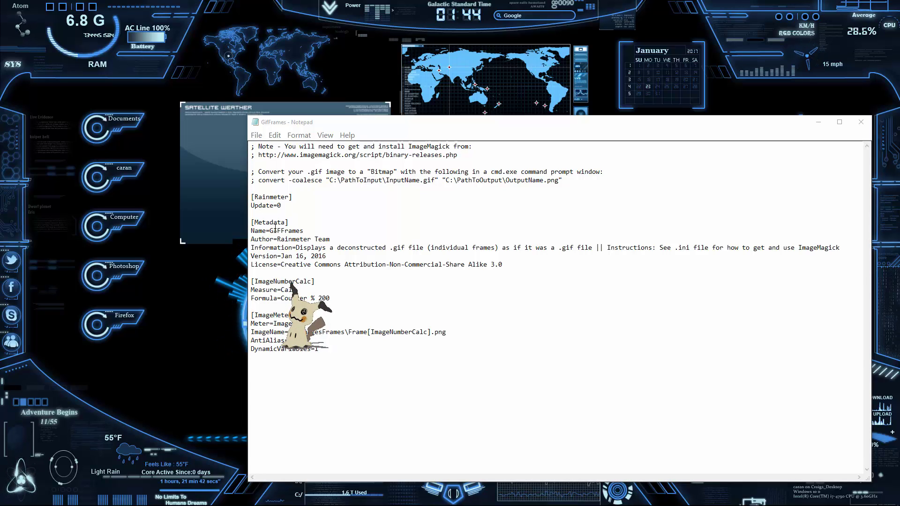
- Change the mimikyu_1 skin's Position setting so it sits behind open windows, and return to its GifFrames file
left_click_drag(285, 203, 251, 197)
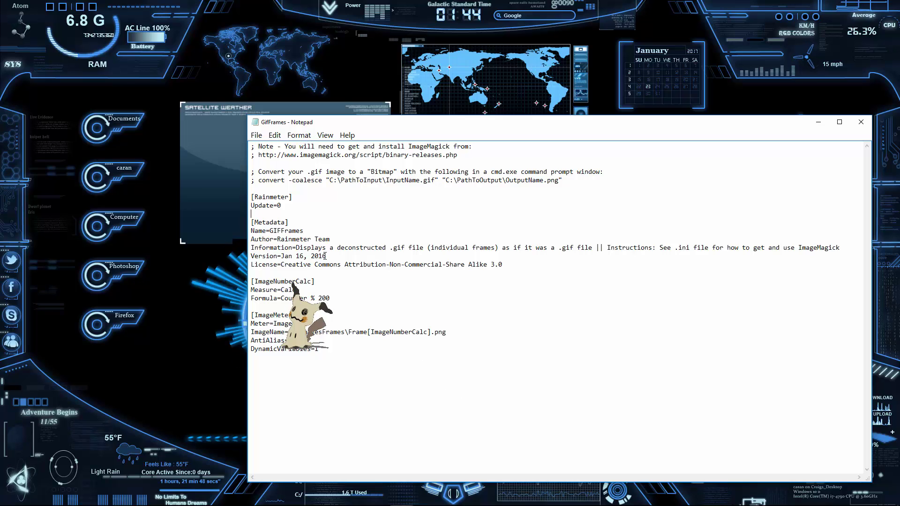
left_click(296, 336)
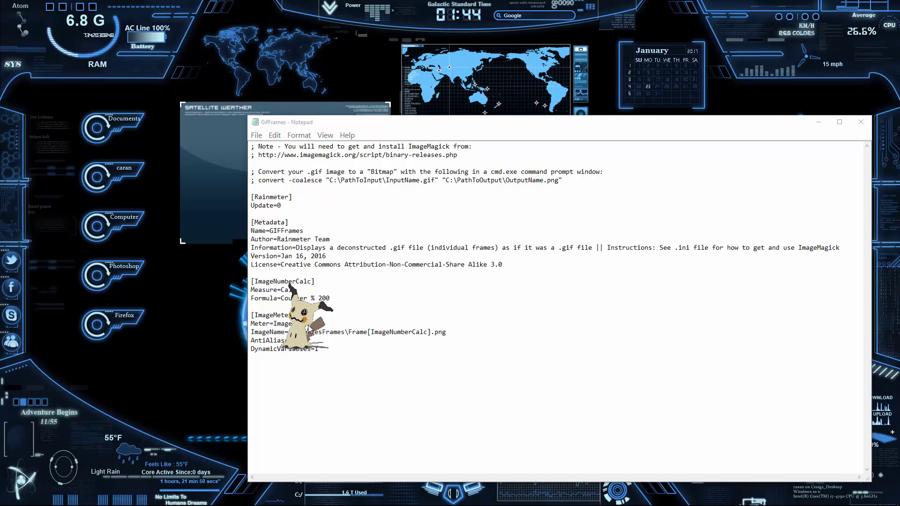
right_click(308, 326)
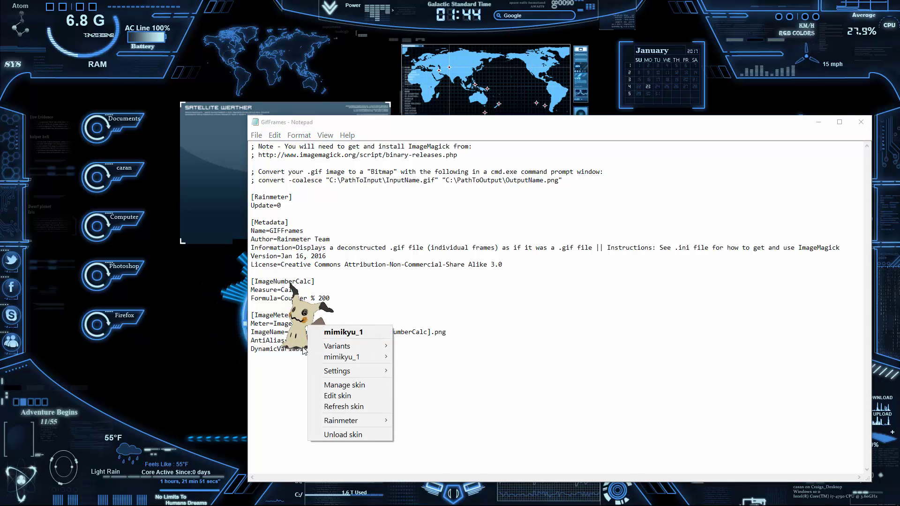
left_click(330, 385)
left_click(662, 307)
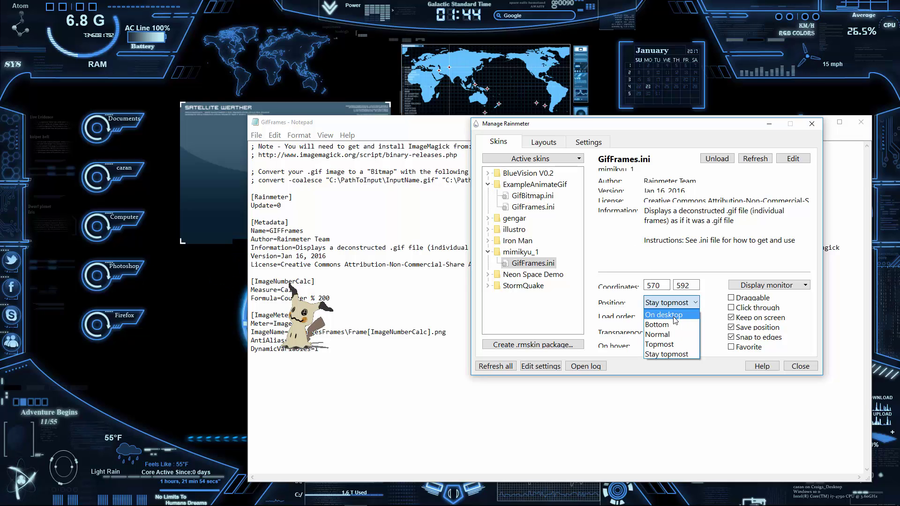
left_click(666, 353)
left_click(408, 372)
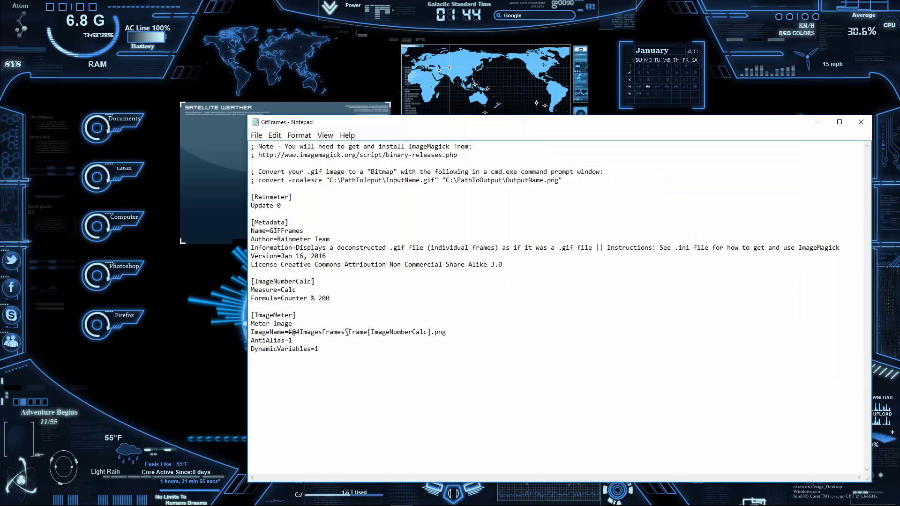
- Review the [Rainmeter] Update line, the [ImageMeter] frame image name and the [ImageNumberCalc] counter formula in the mimikyu_1 GifFrames file
left_click_drag(281, 205, 252, 196)
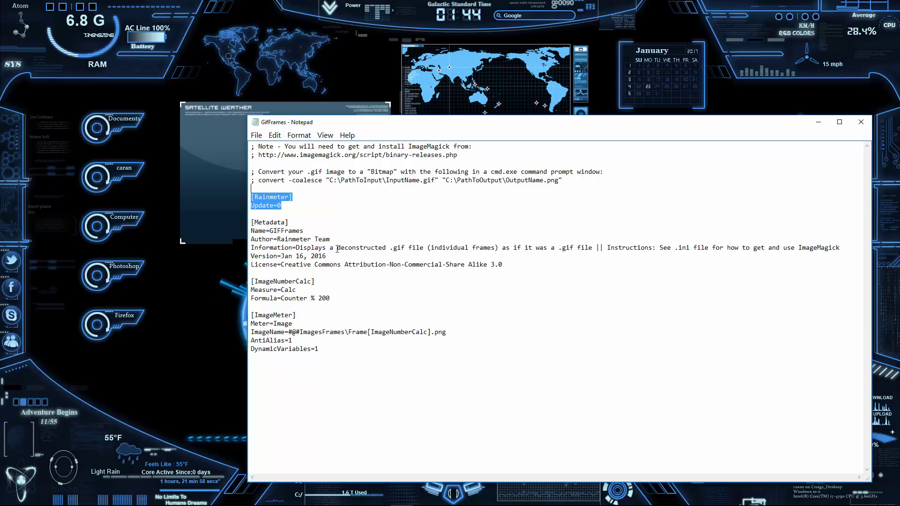
left_click(352, 256)
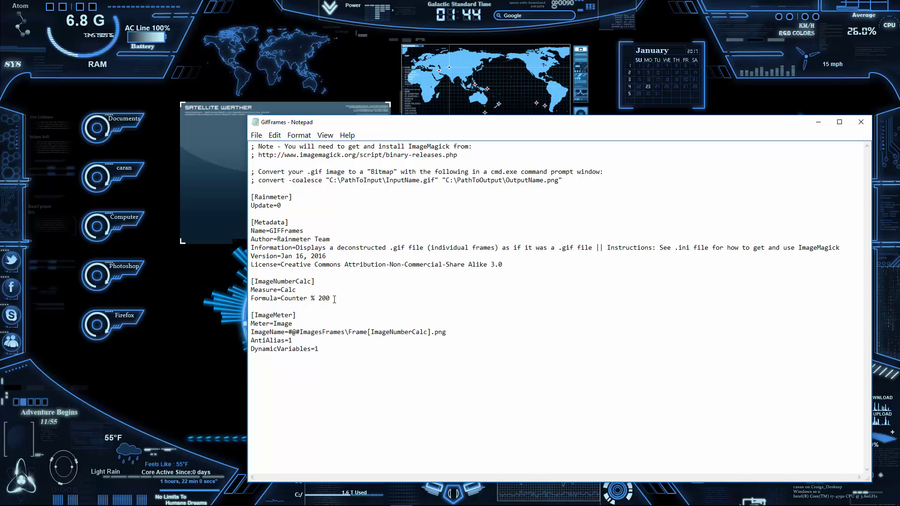
left_click_drag(464, 349, 251, 315)
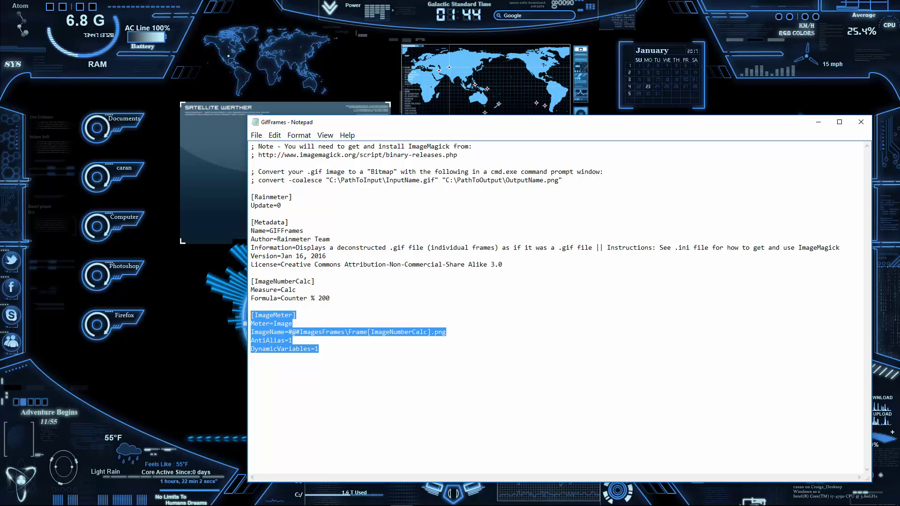
left_click(325, 347)
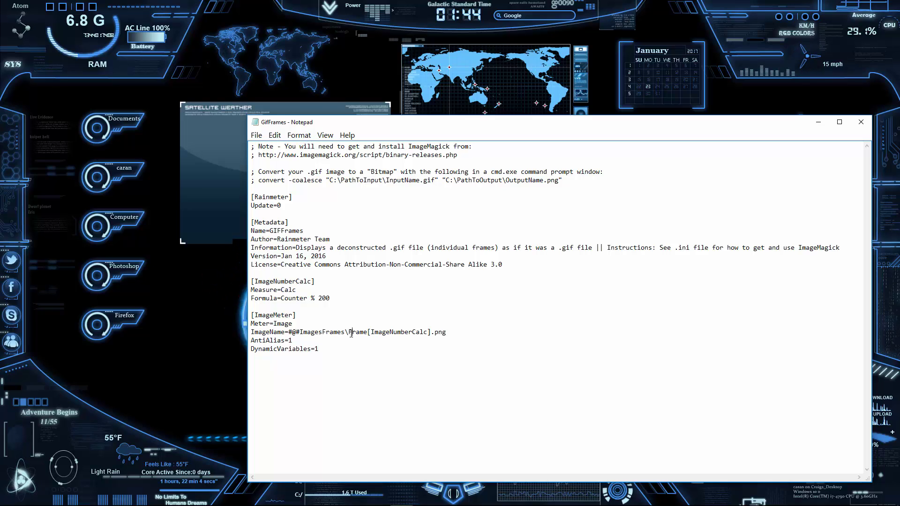
left_click_drag(348, 333, 447, 333)
left_click(451, 336)
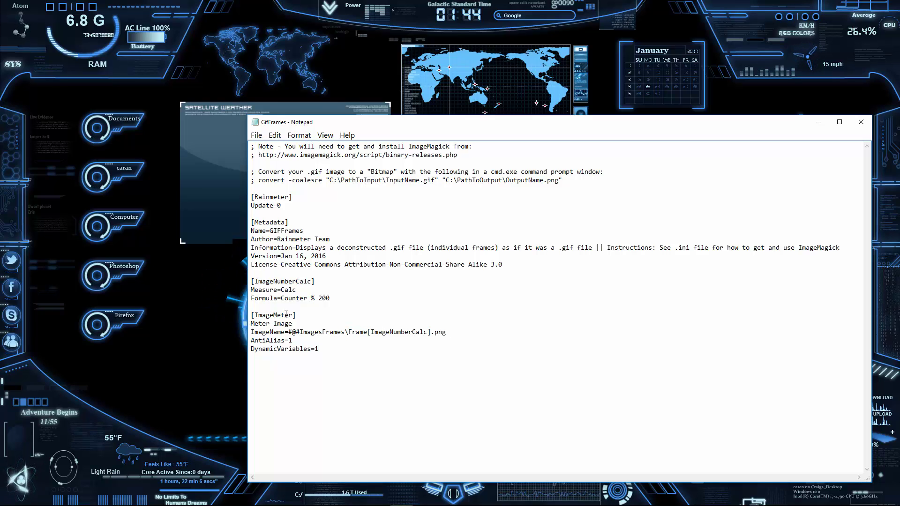
left_click_drag(338, 302, 220, 282)
left_click(337, 299)
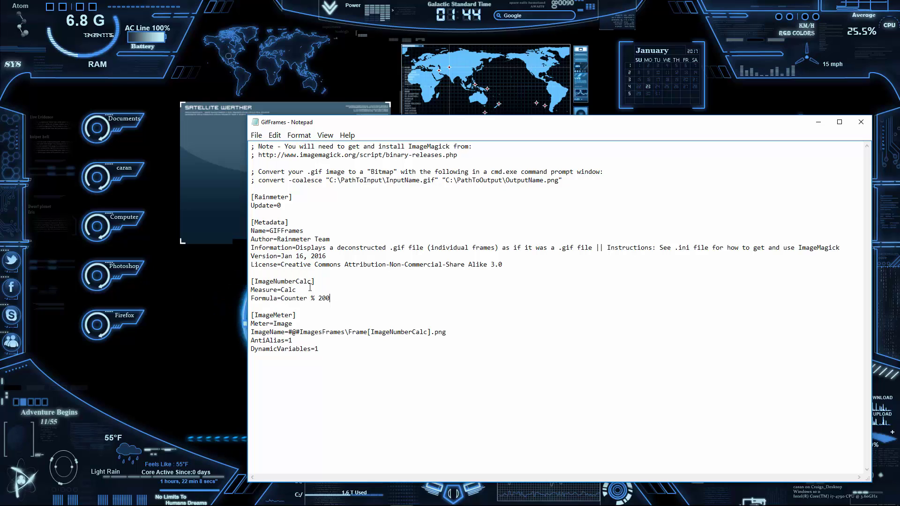
double_click(332, 297)
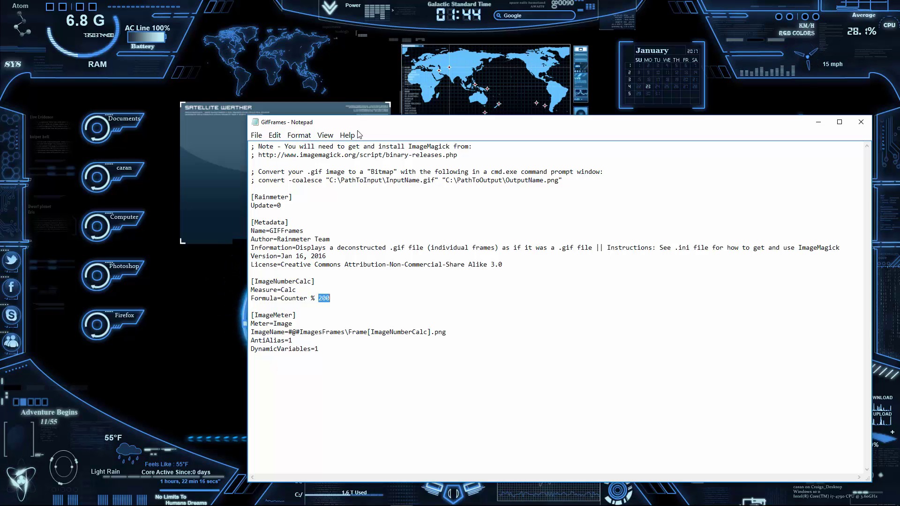
left_click_drag(359, 122, 362, 96)
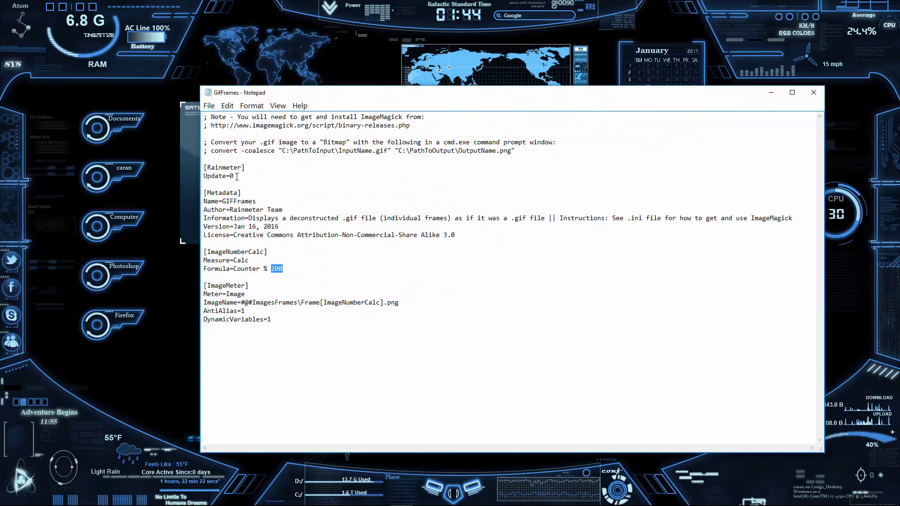
- Highlight the [Rainmeter], [ImageNumberCalc] and [ImageMeter] sections of the mimikyu_1 GifFrames file to review the lines that control the animation
left_click_drag(237, 176, 194, 169)
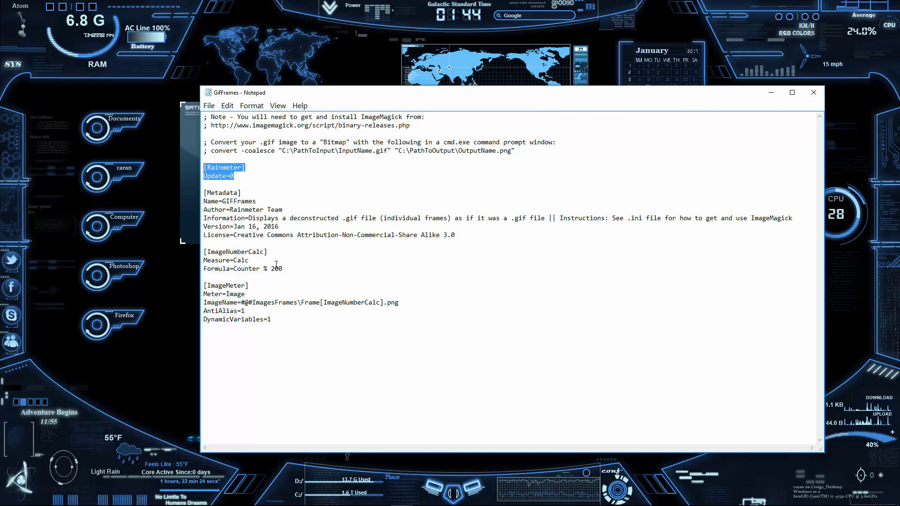
left_click_drag(272, 320, 203, 252)
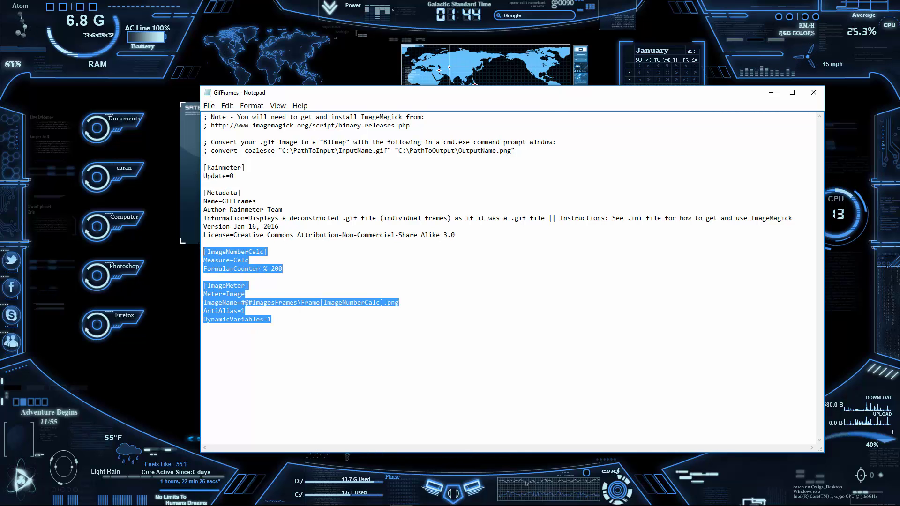
left_click(306, 329)
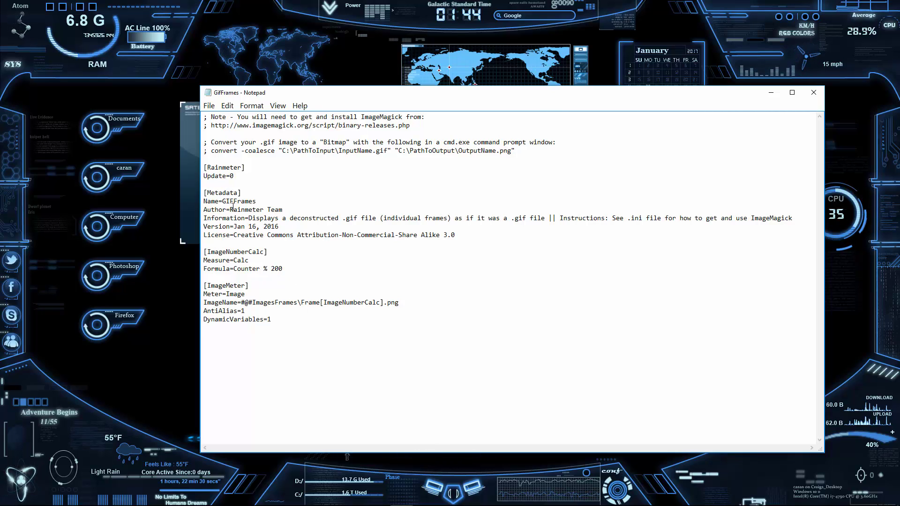
left_click_drag(242, 176, 203, 159)
left_click(348, 217)
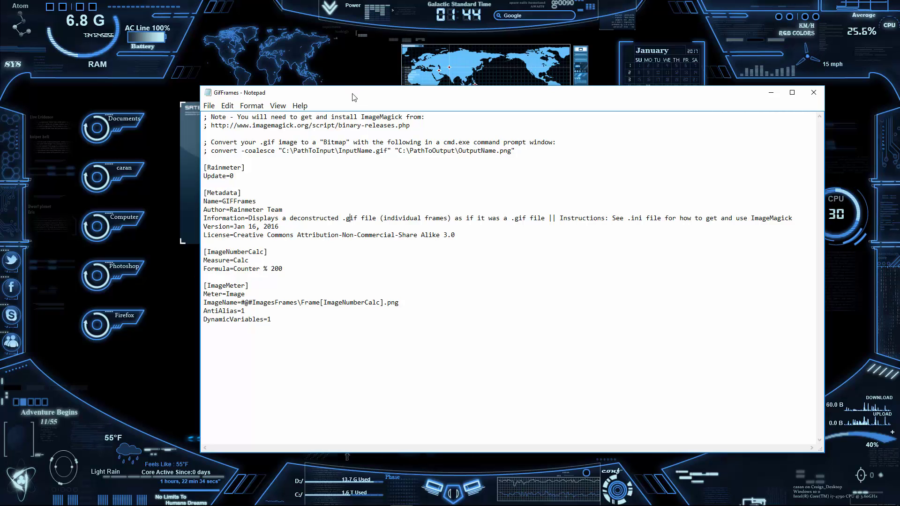
- Move the GifFrames file window aside to check the mimikyu animation on the desktop, and close the file
left_click_drag(354, 97, 681, 129)
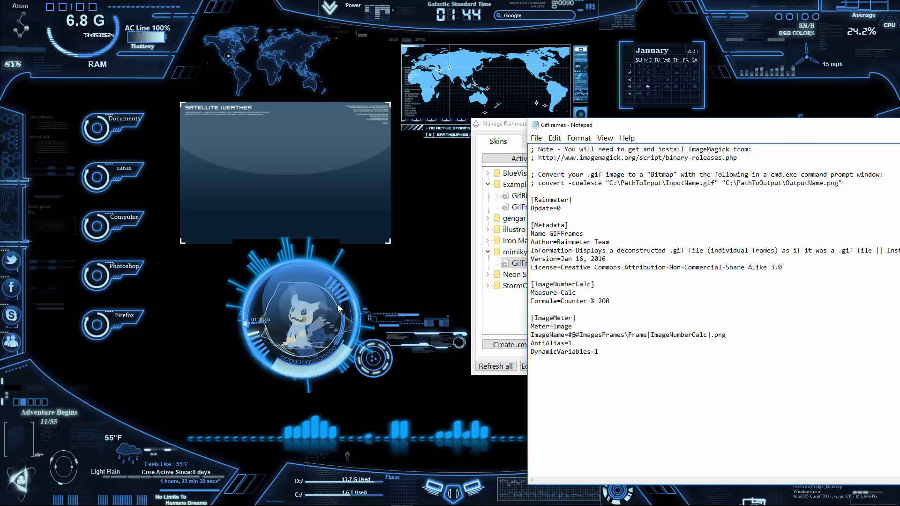
left_click_drag(627, 127, 206, 97)
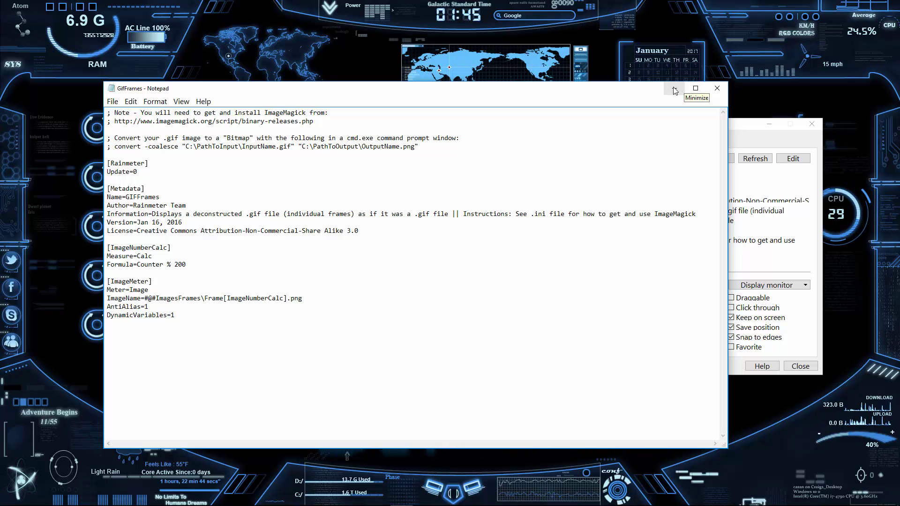
left_click_drag(526, 91, 817, 99)
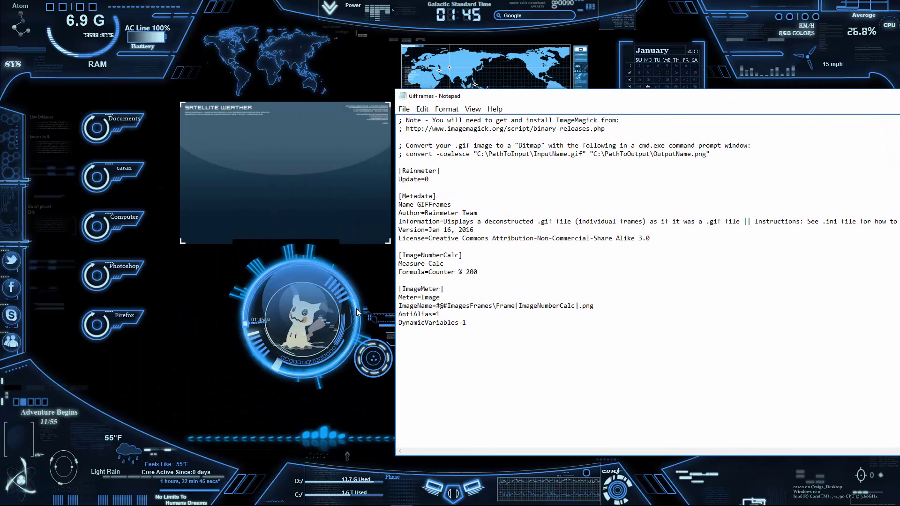
left_click_drag(595, 103, 269, 92)
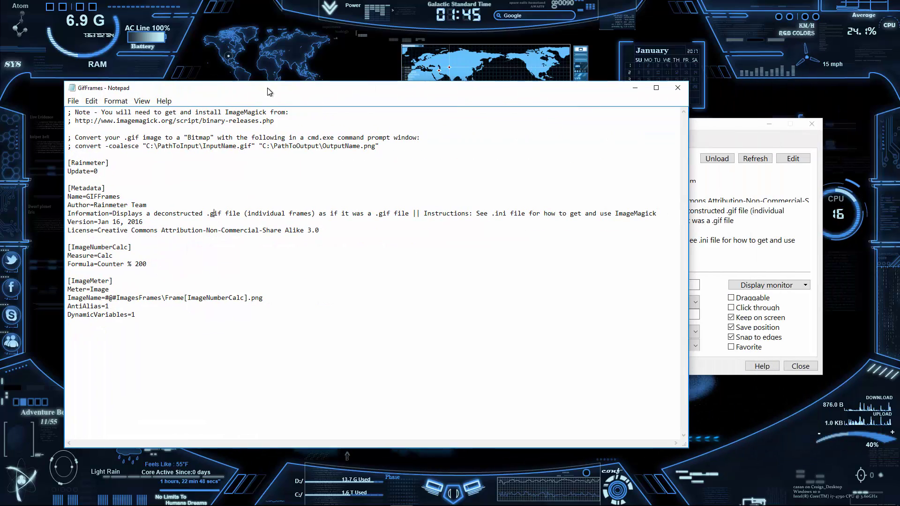
left_click(678, 88)
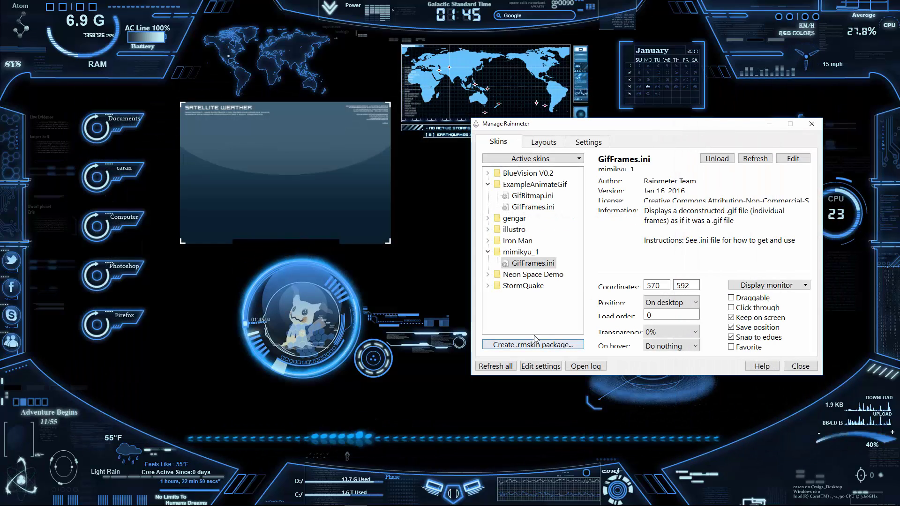
- Move the Manage Rainmeter window clear of the animated skins and examine the mimikyu_1 skin's Position options and load order
left_click_drag(623, 123, 572, 133)
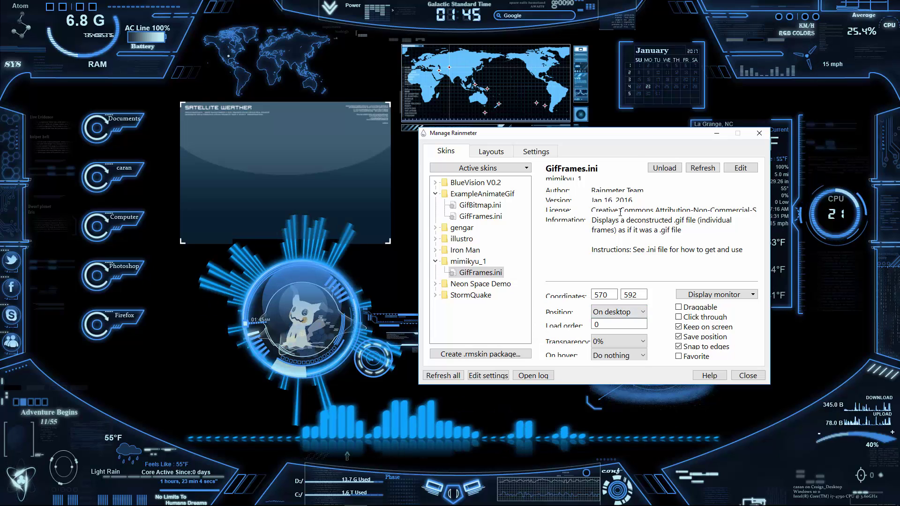
left_click_drag(639, 134, 393, 16)
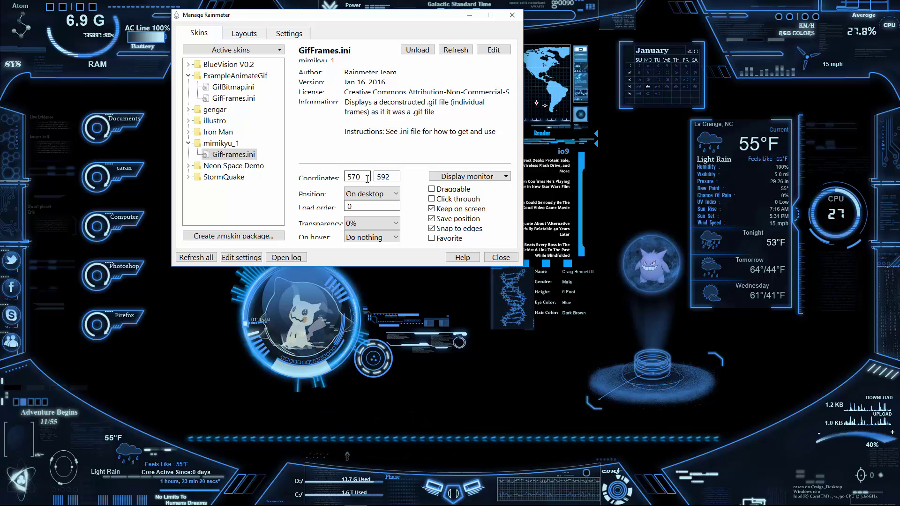
left_click(353, 207)
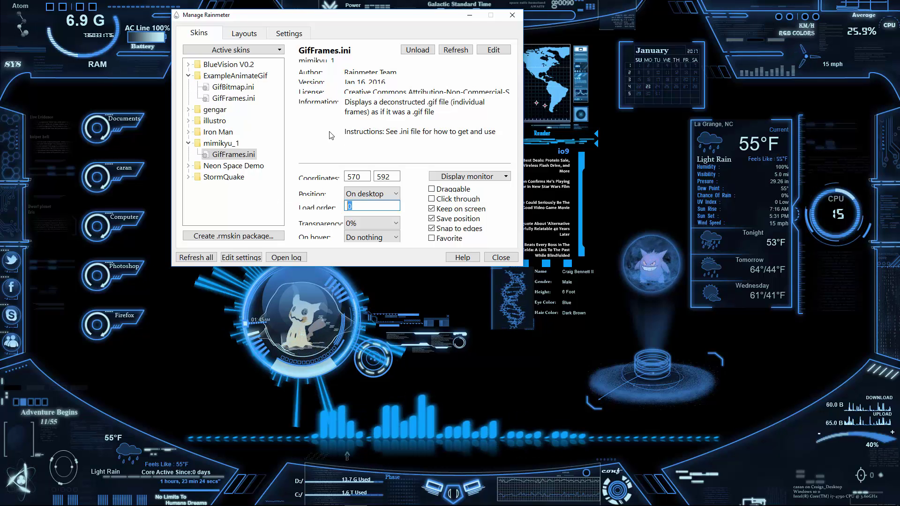
left_click(392, 196)
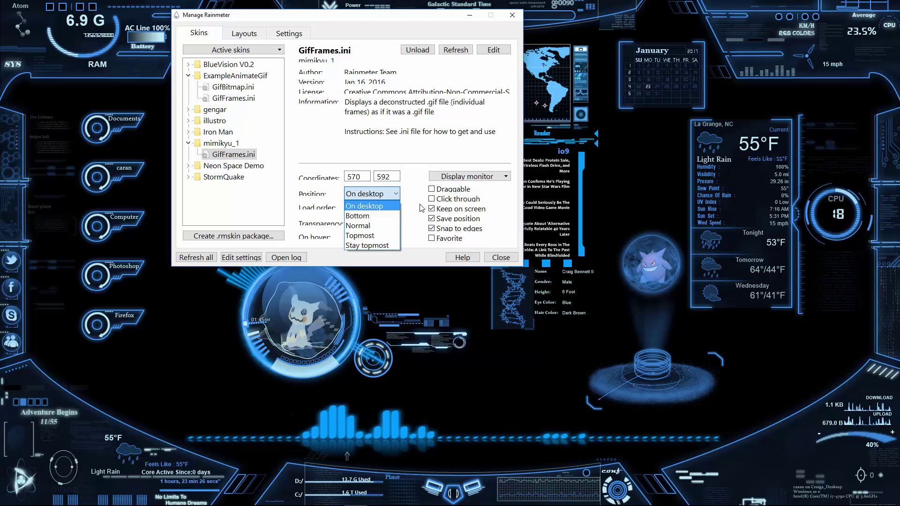
left_click(322, 151)
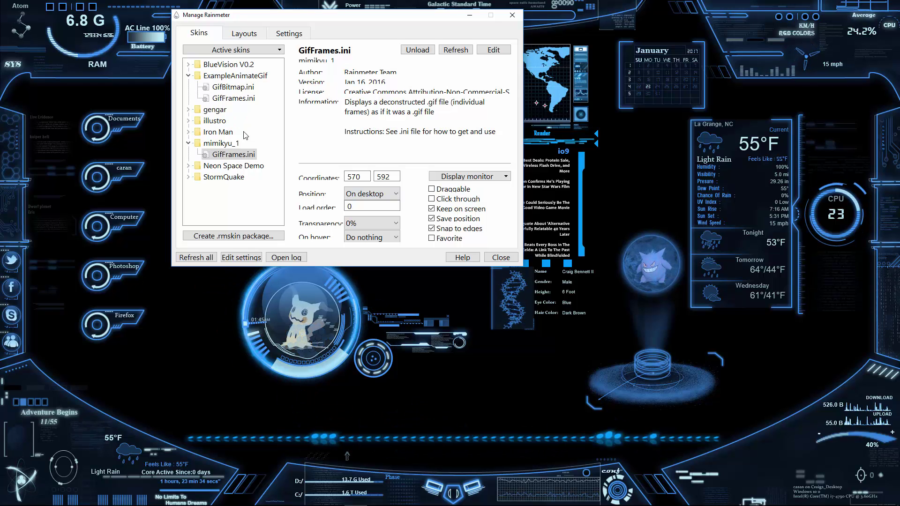
key("Tab")
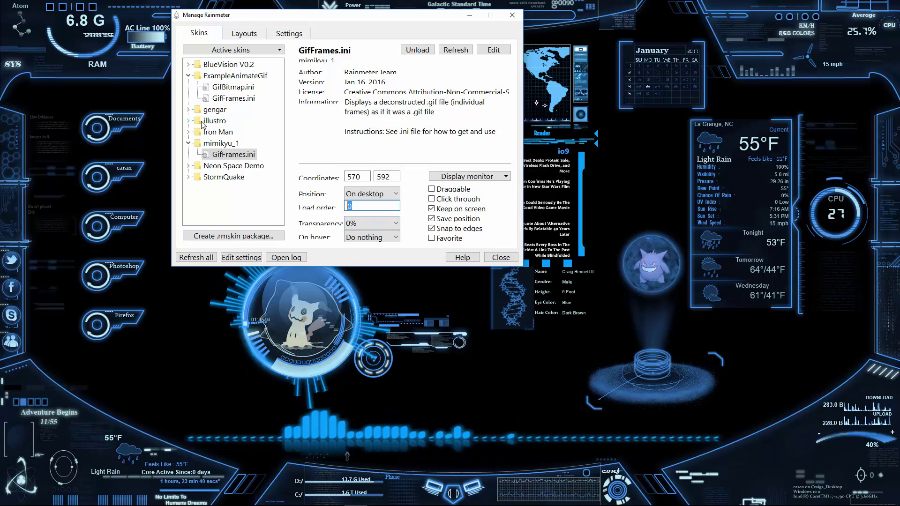
- Try load order 0 on the Neon Space Demo Centonium core skin, and set it back to 1
right_click(339, 285)
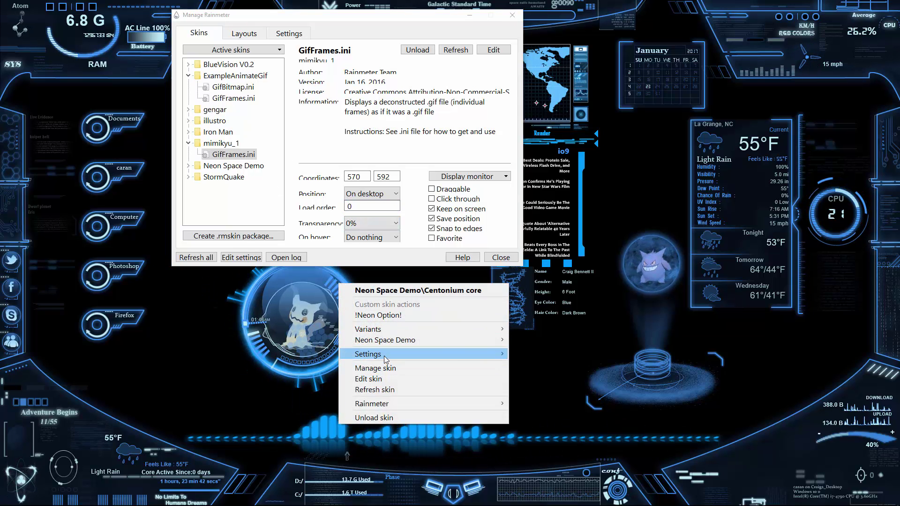
left_click(375, 368)
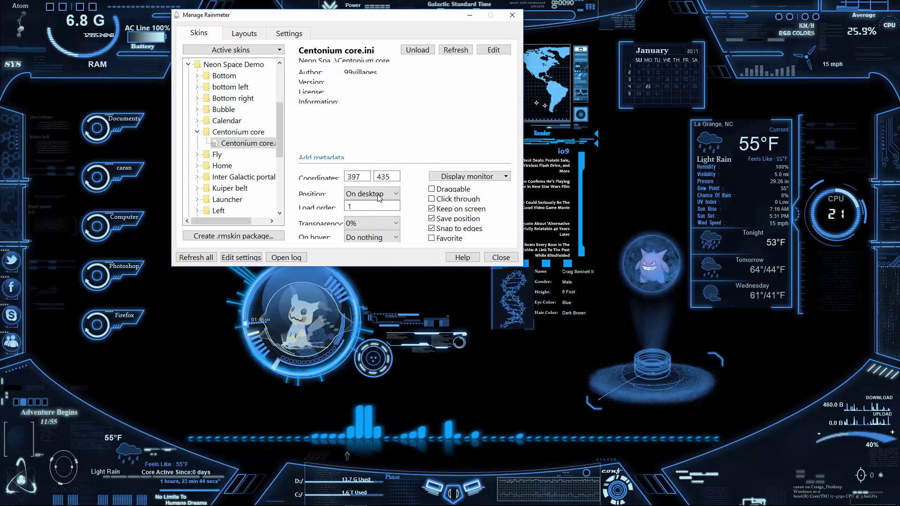
double_click(346, 209)
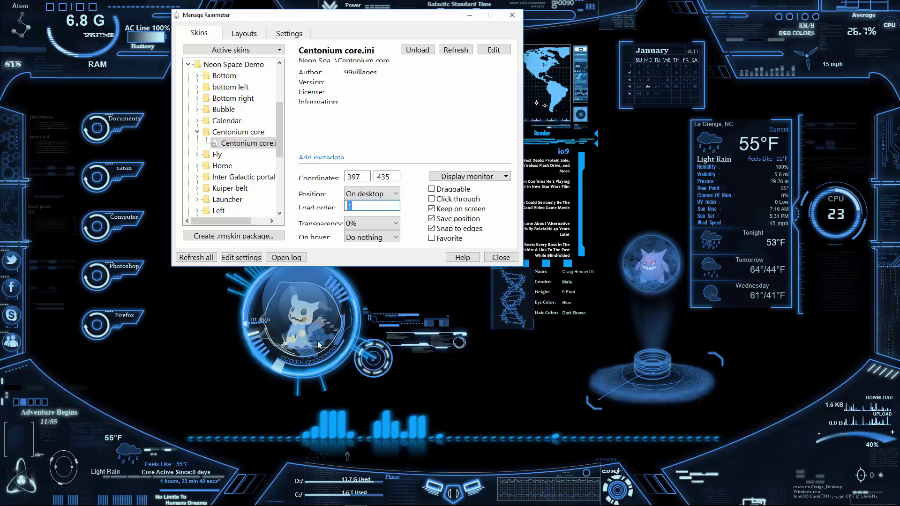
left_click(356, 205)
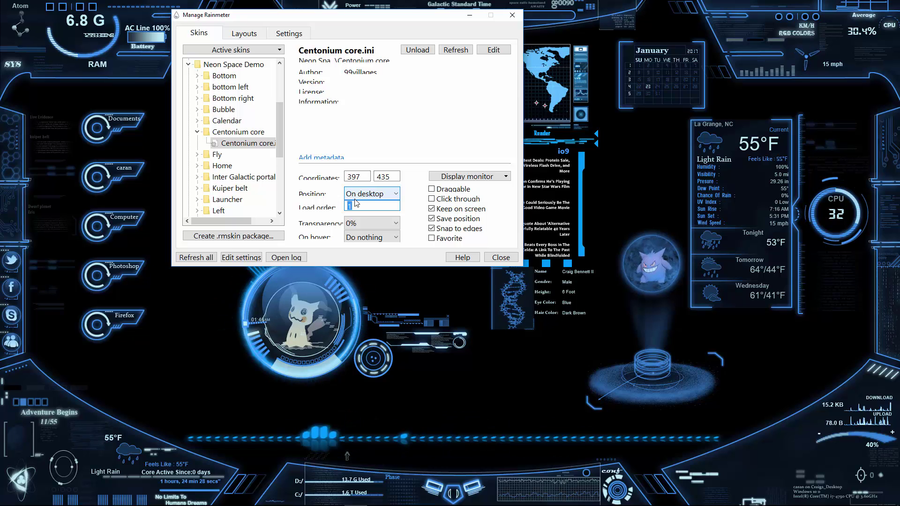
type("0")
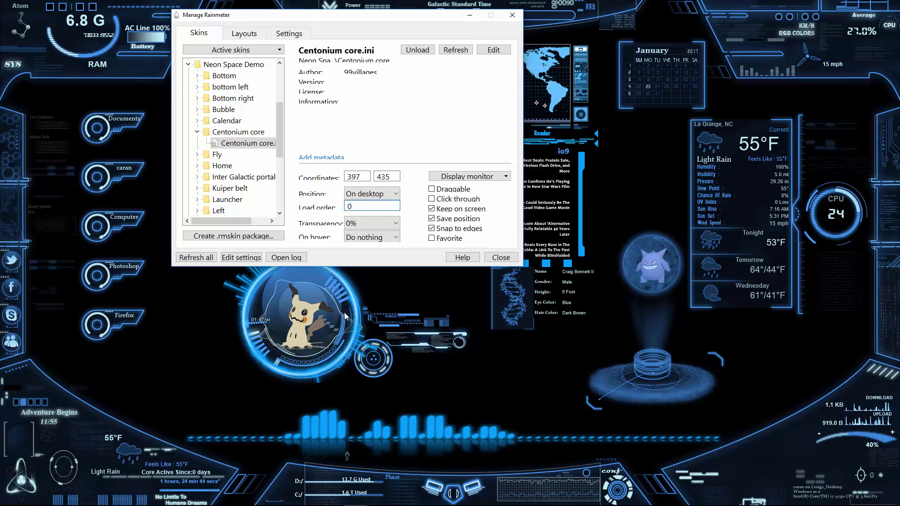
double_click(349, 206)
type("1")
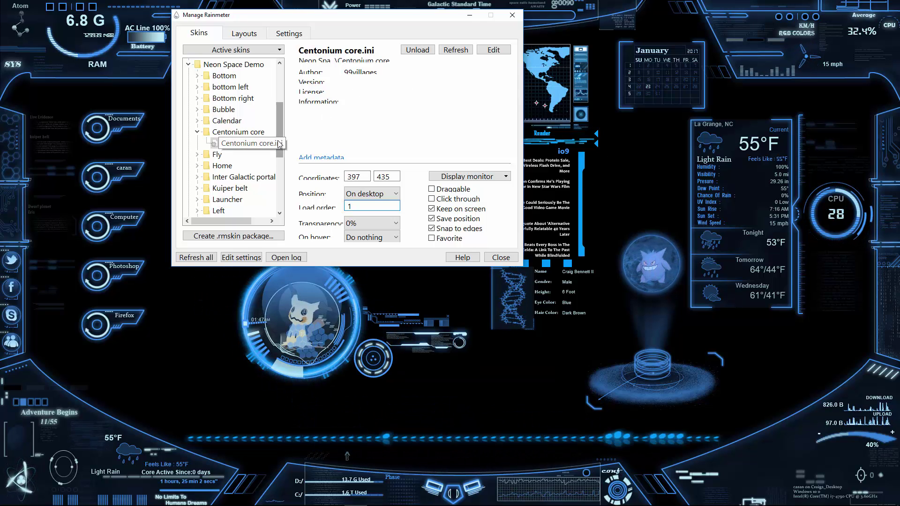
- Collapse the Neon Space Demo folder, show the settings of gengar's GifFrames.ini, and shift the Manage Rainmeter window aside
left_click_drag(278, 143, 279, 126)
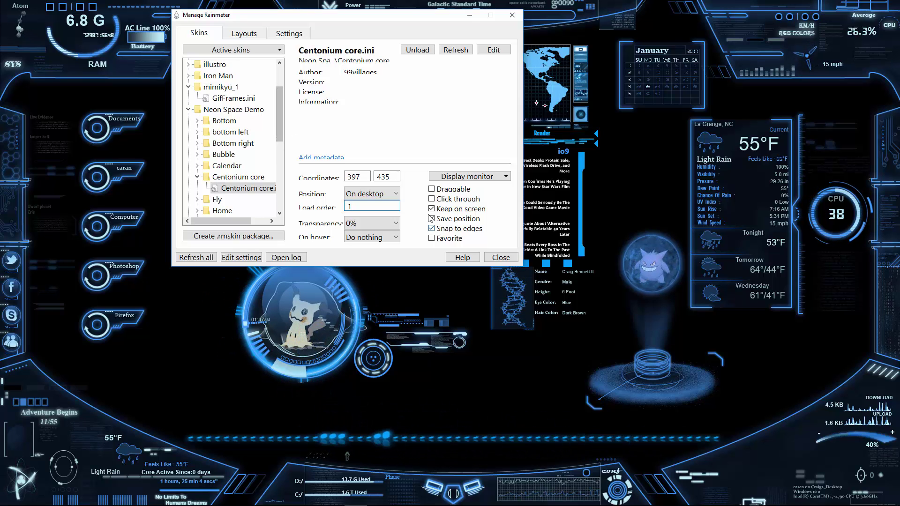
left_click(187, 110)
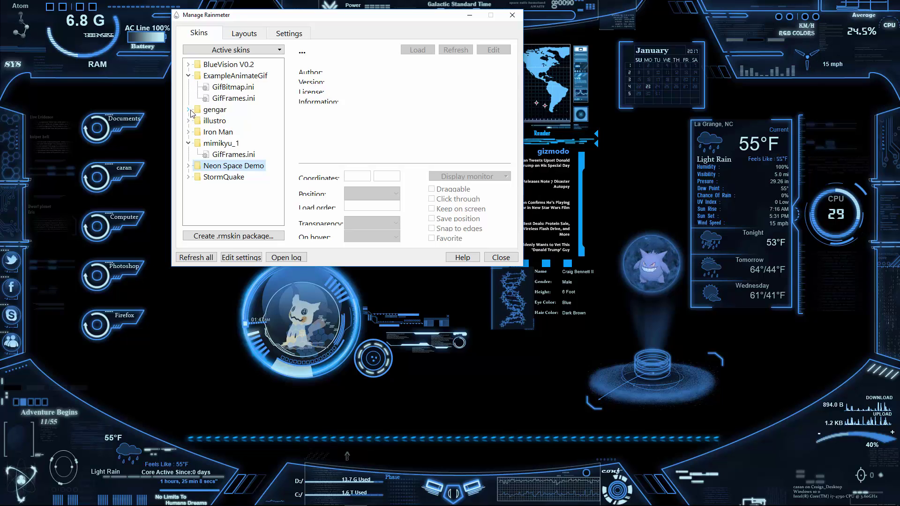
left_click(230, 121)
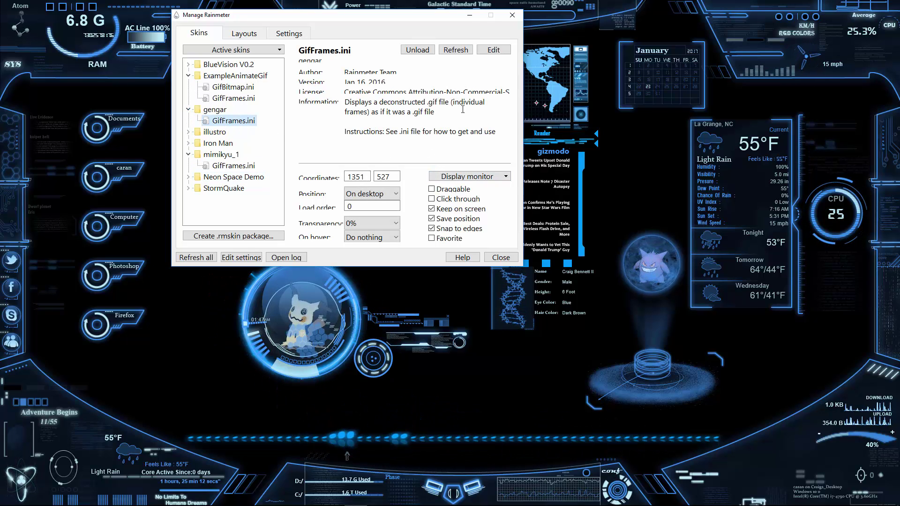
left_click(512, 15)
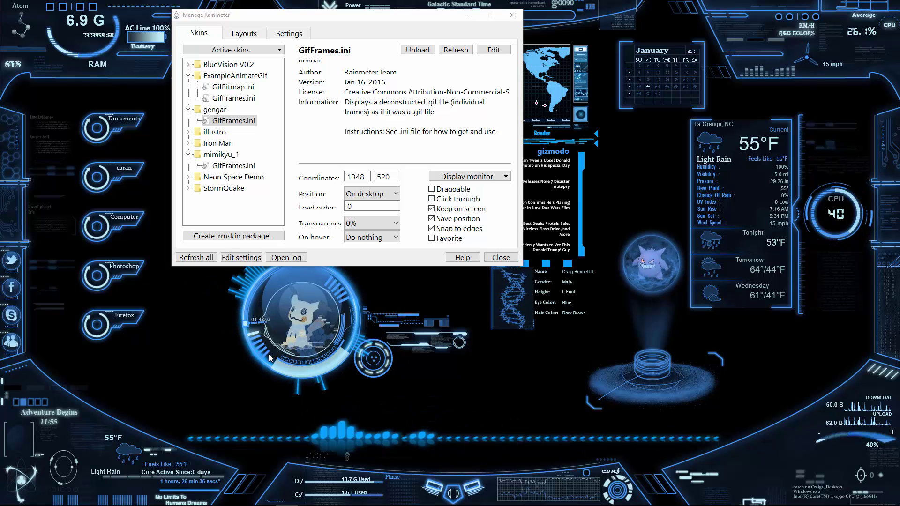
left_click_drag(357, 11, 286, 20)
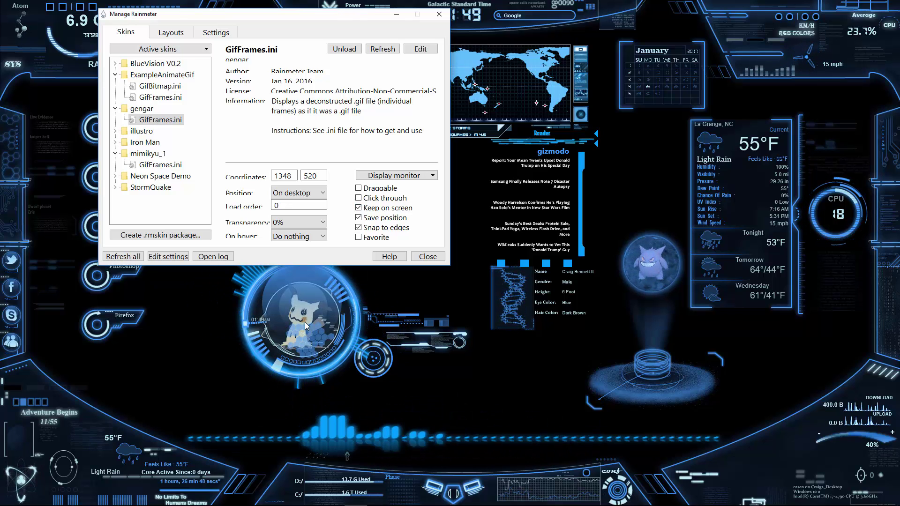
- Try the Click through option on the gengar skin, test a context menu on the desktop, and turn the option off again
left_click(359, 198)
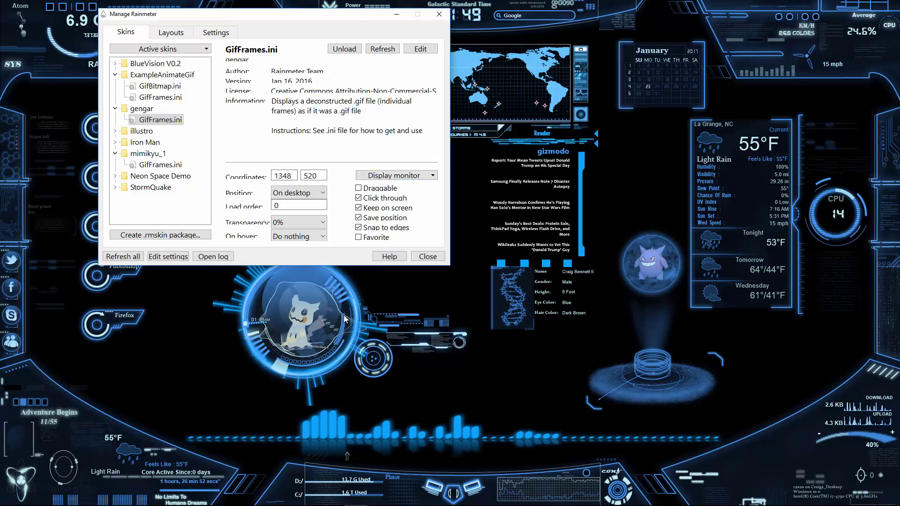
right_click(350, 355)
key("Escape")
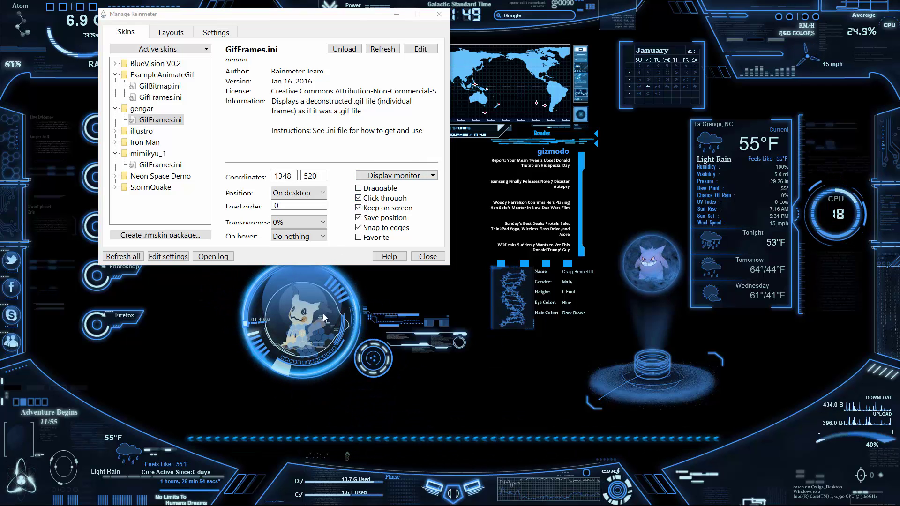
left_click(359, 197)
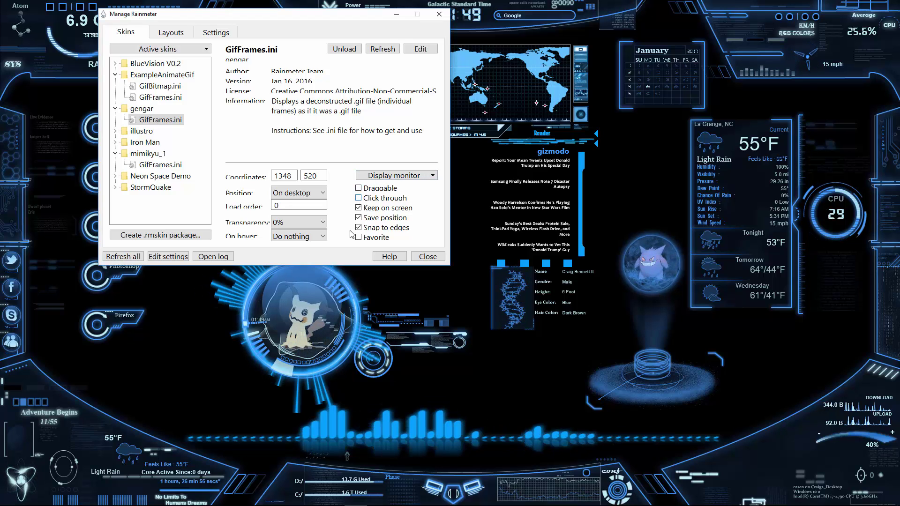